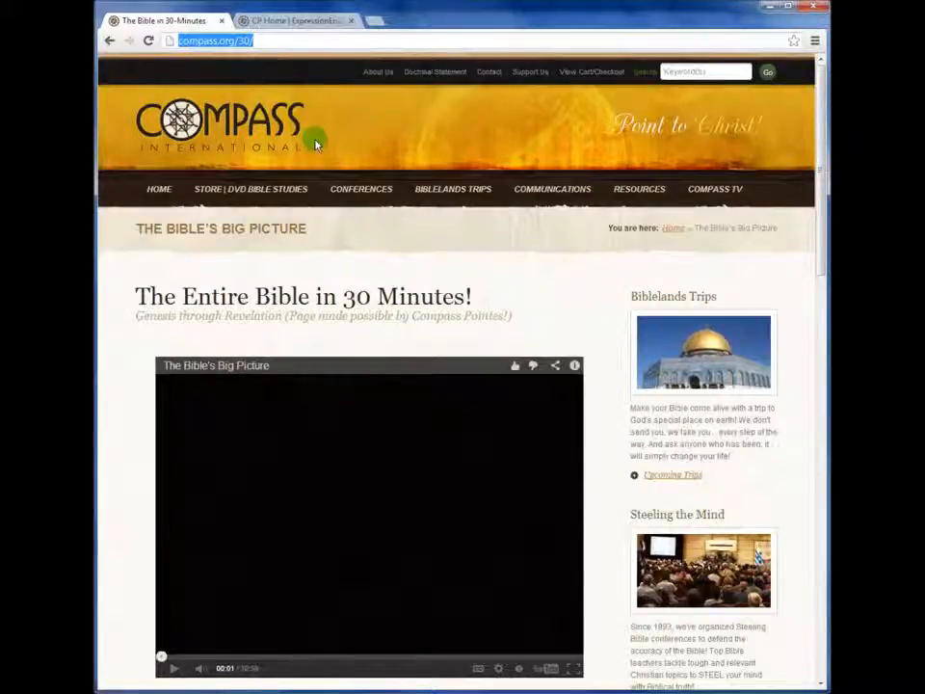
# Open the Compass Summer Trip 2013 entry of the Biblelands Trips channel and collapse its Trip Details and Trip Overview sections
pyautogui.scroll(-3, 177, 230)
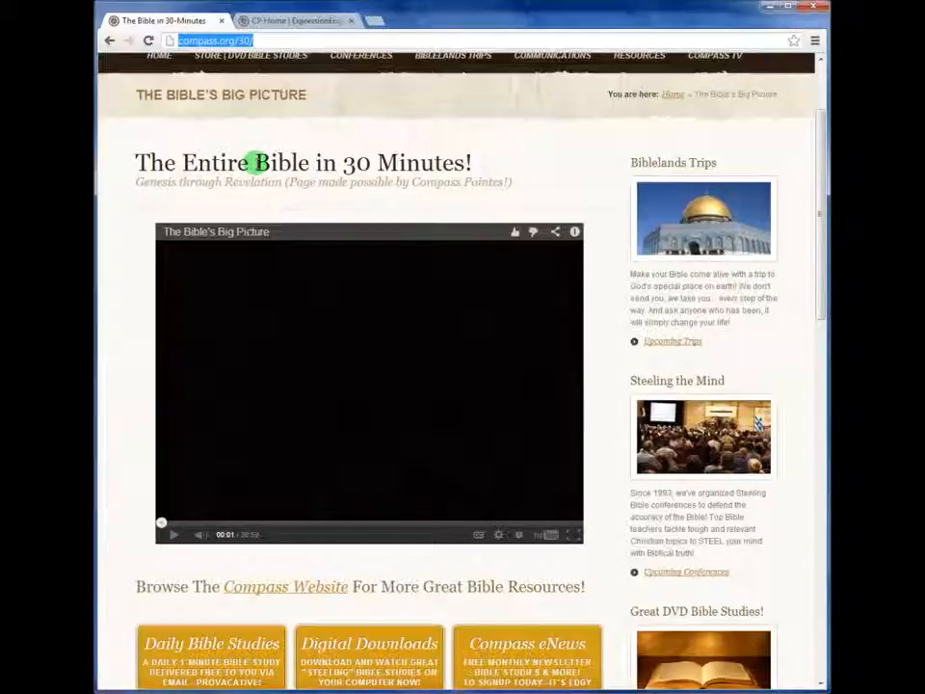
pyautogui.click(273, 20)
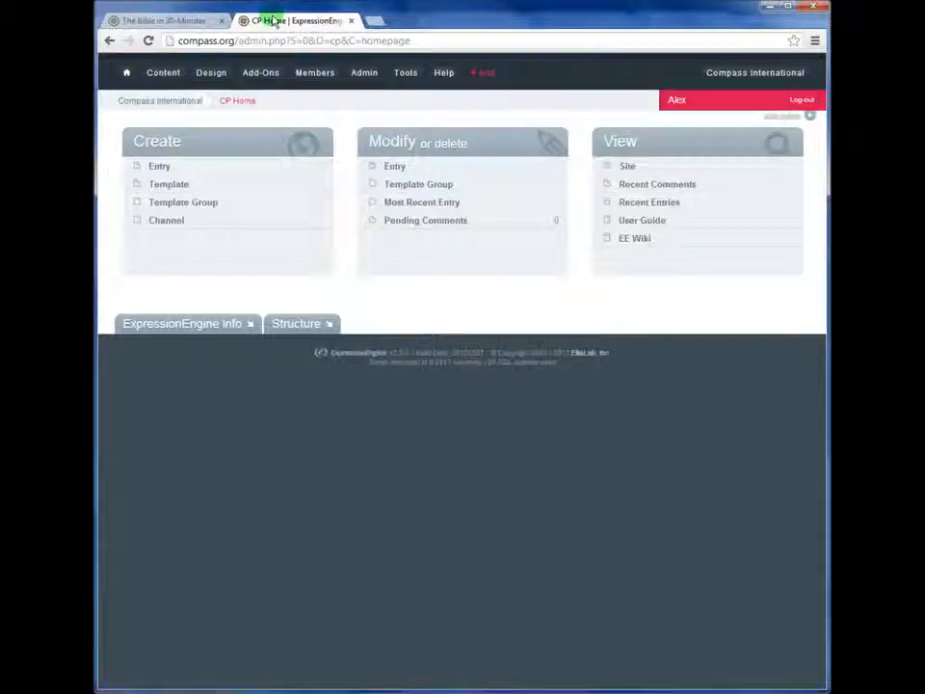
pyautogui.click(166, 77)
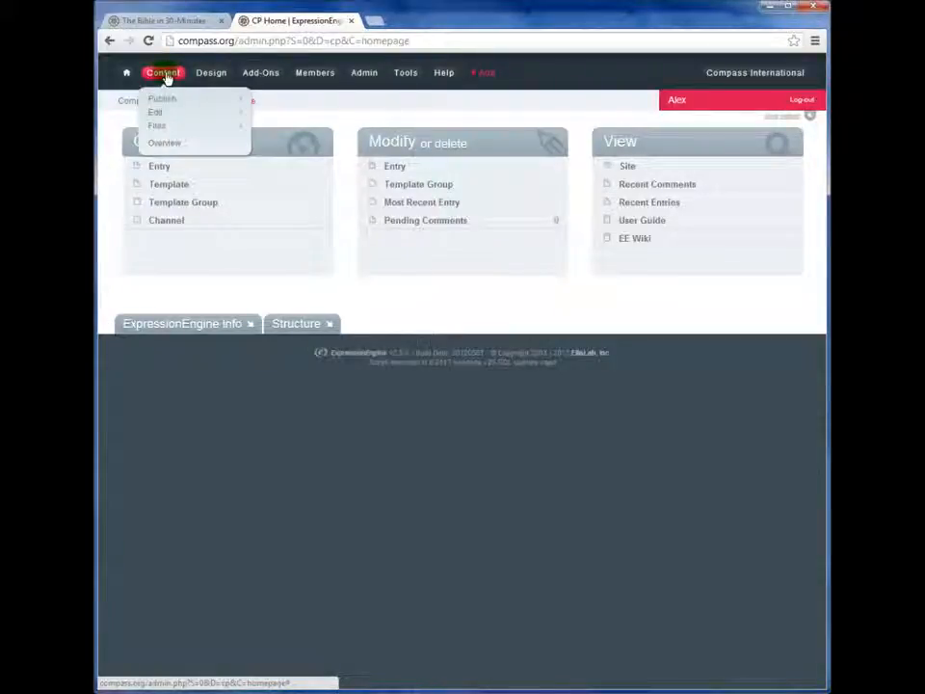
pyautogui.moveTo(164, 100)
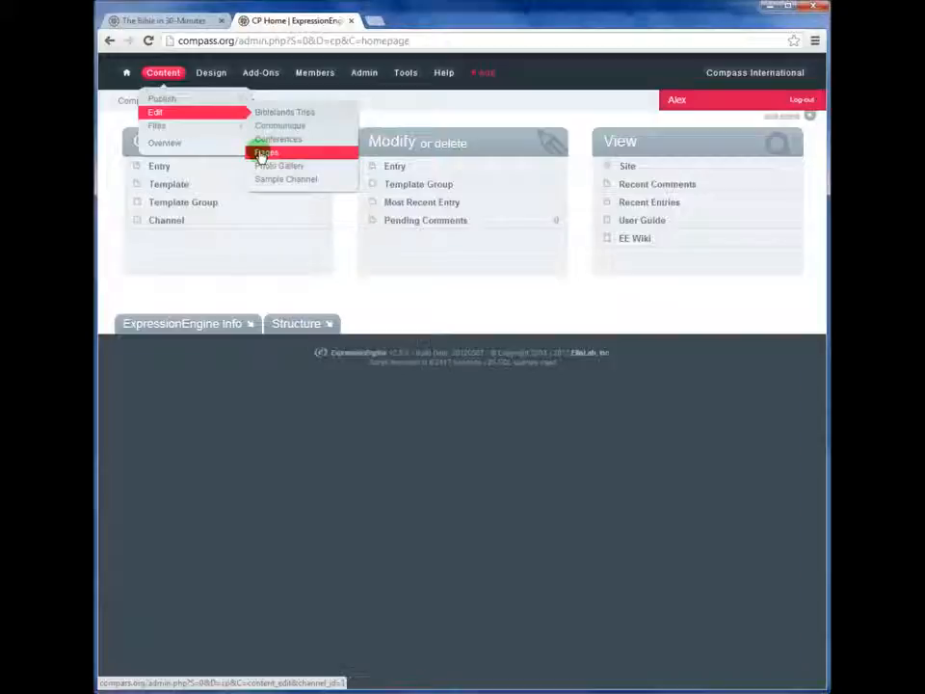
pyautogui.click(269, 114)
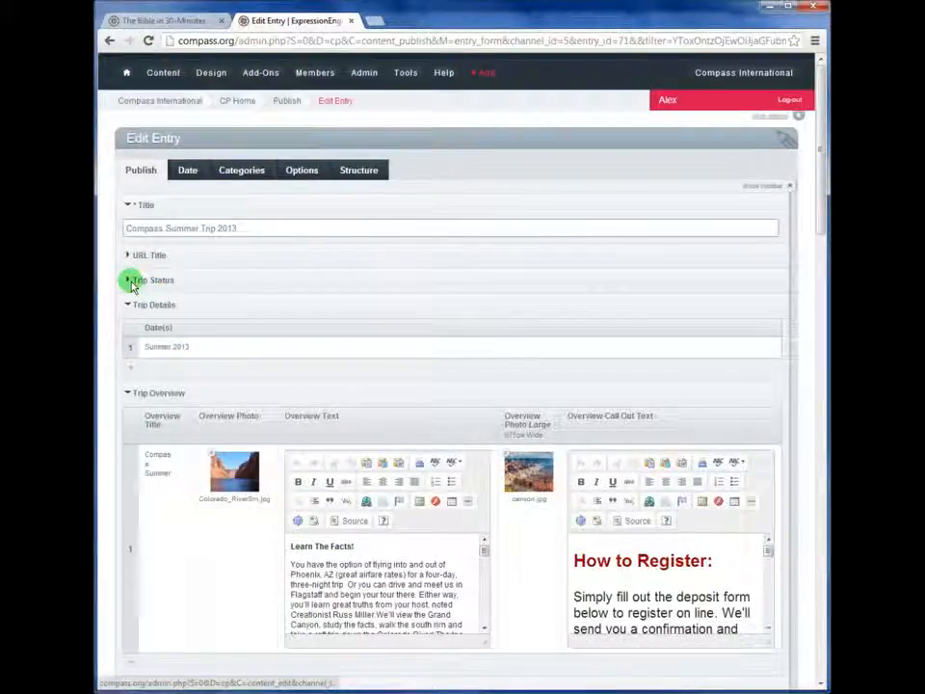
pyautogui.click(129, 305)
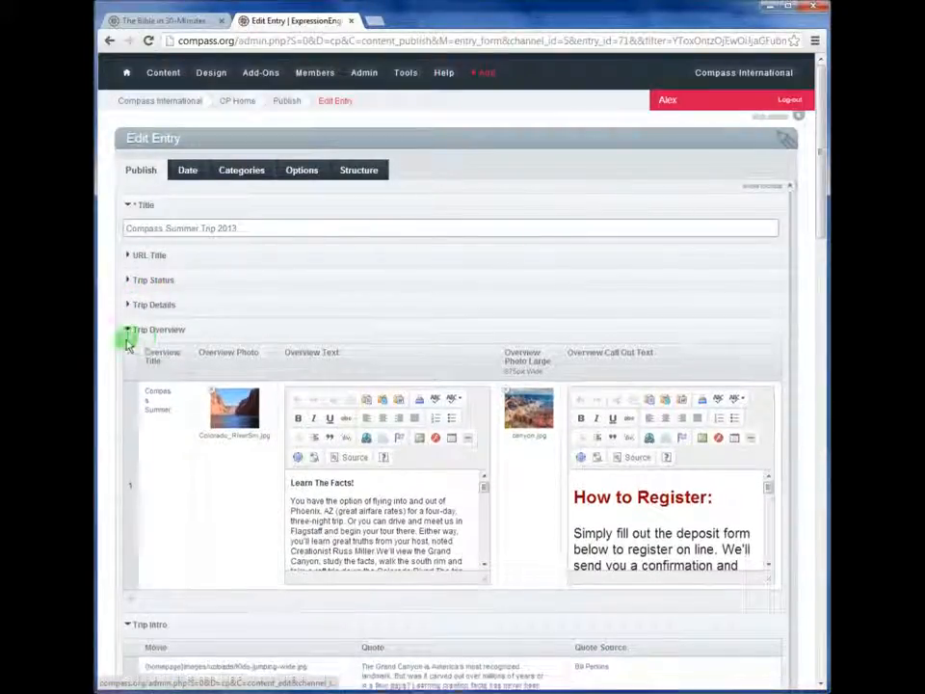
pyautogui.click(129, 331)
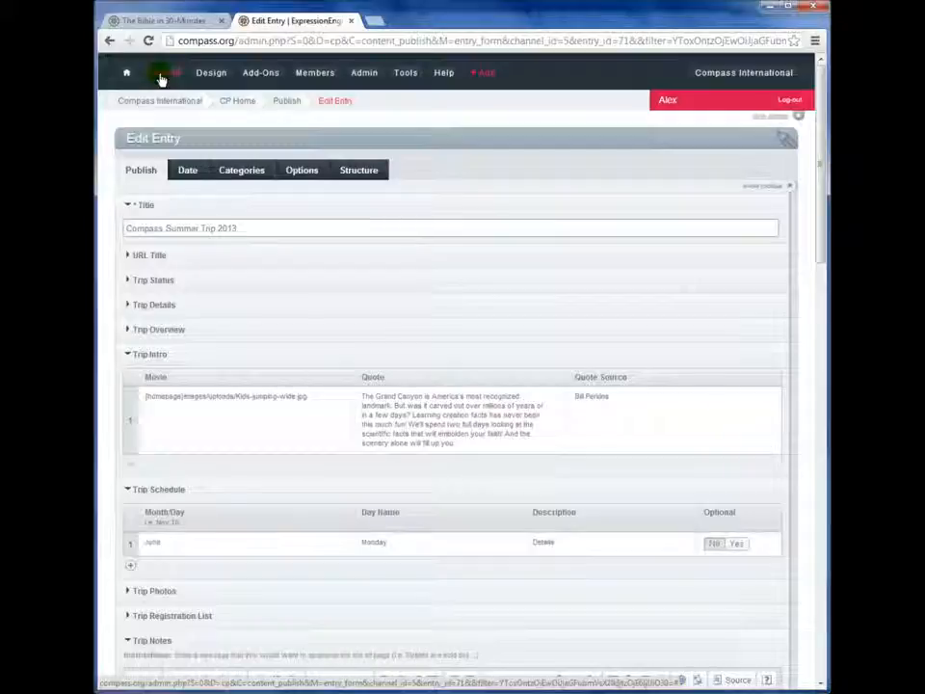
# List the existing entries of the Pages channel for editing and filter them by the keyword "Bible"
pyautogui.click(164, 77)
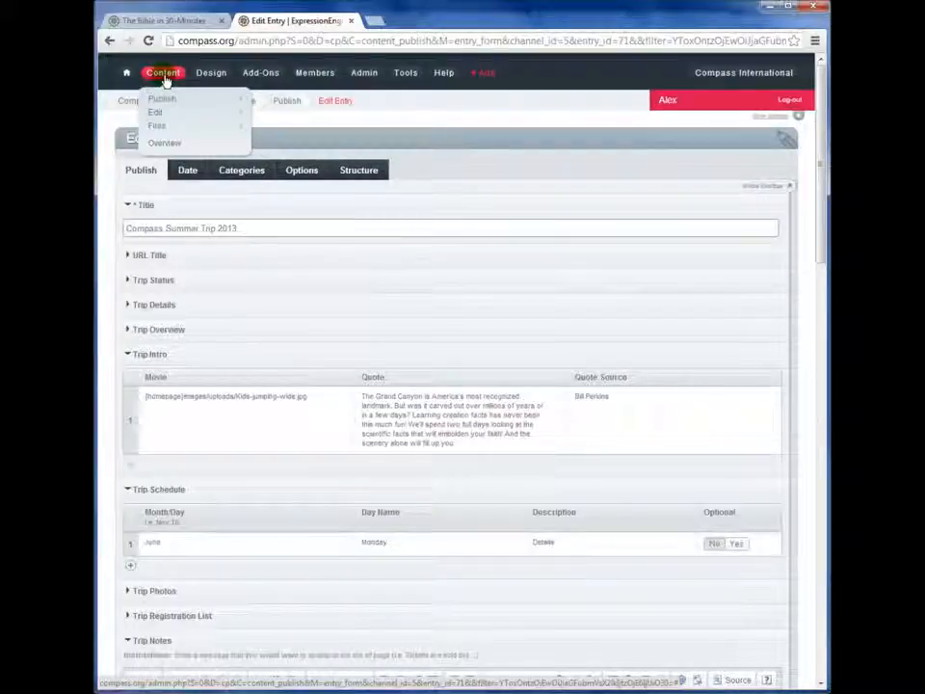
pyautogui.click(162, 20)
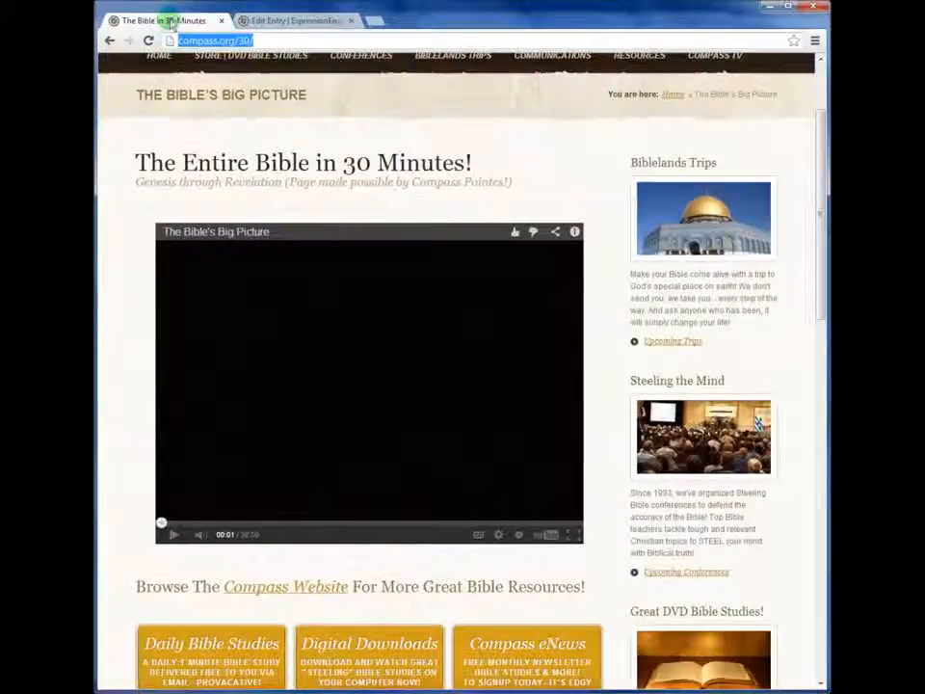
pyautogui.click(292, 20)
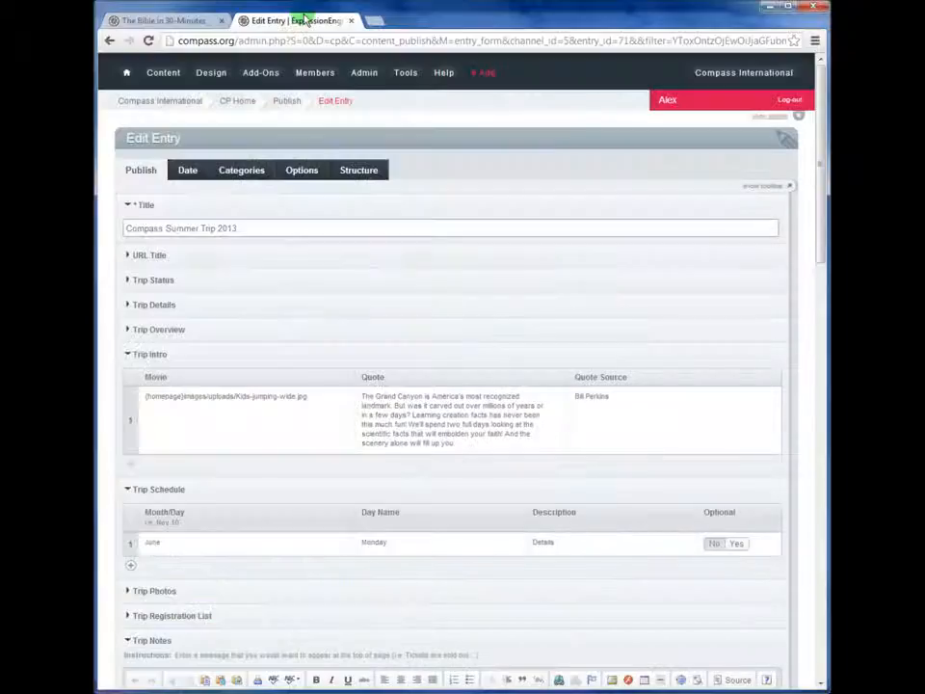
pyautogui.moveTo(165, 76)
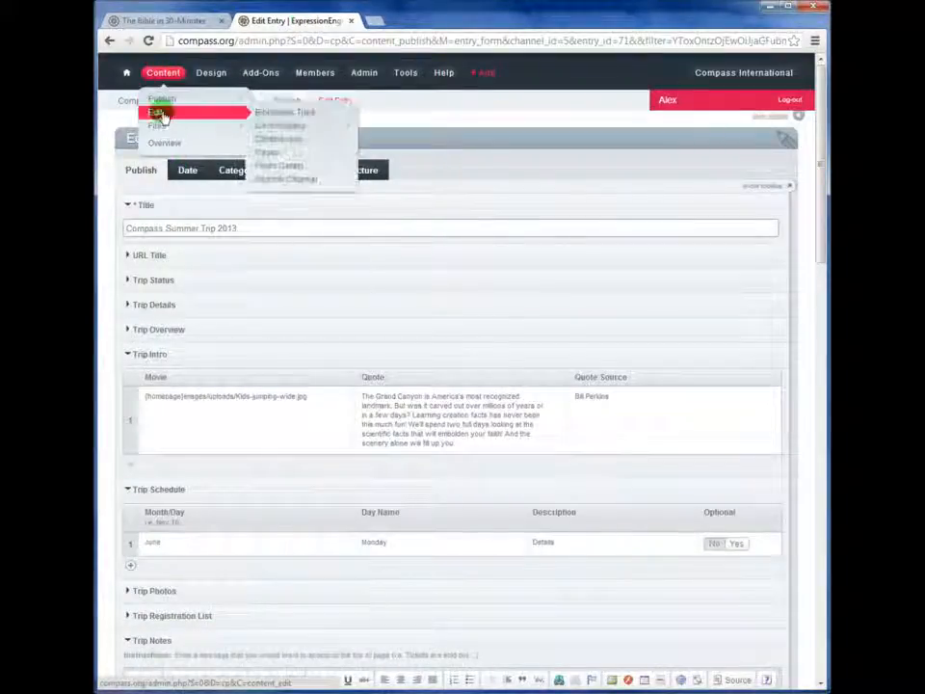
pyautogui.click(269, 151)
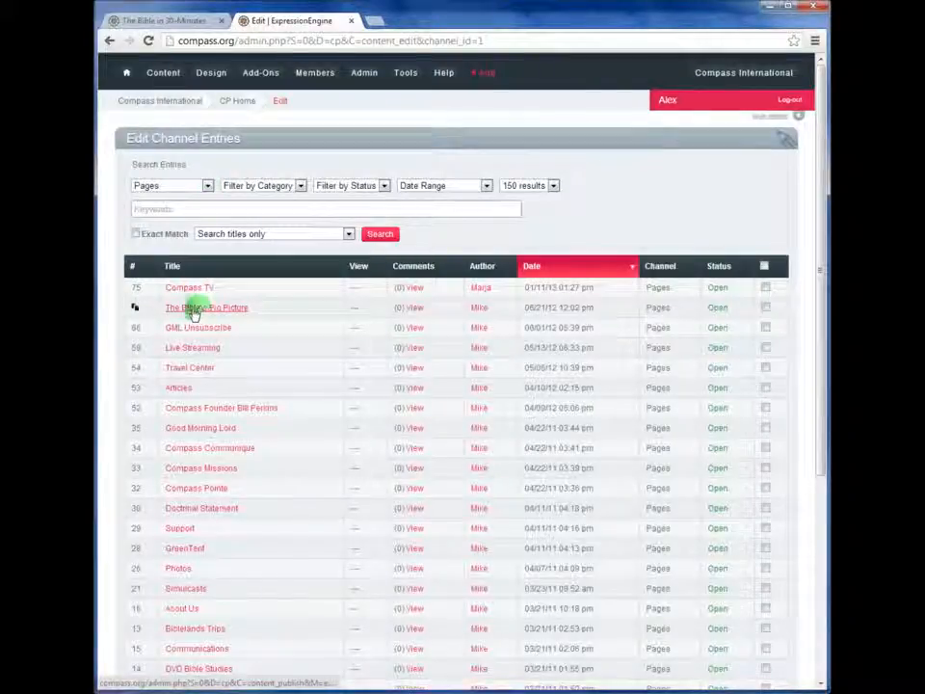
pyautogui.click(170, 209)
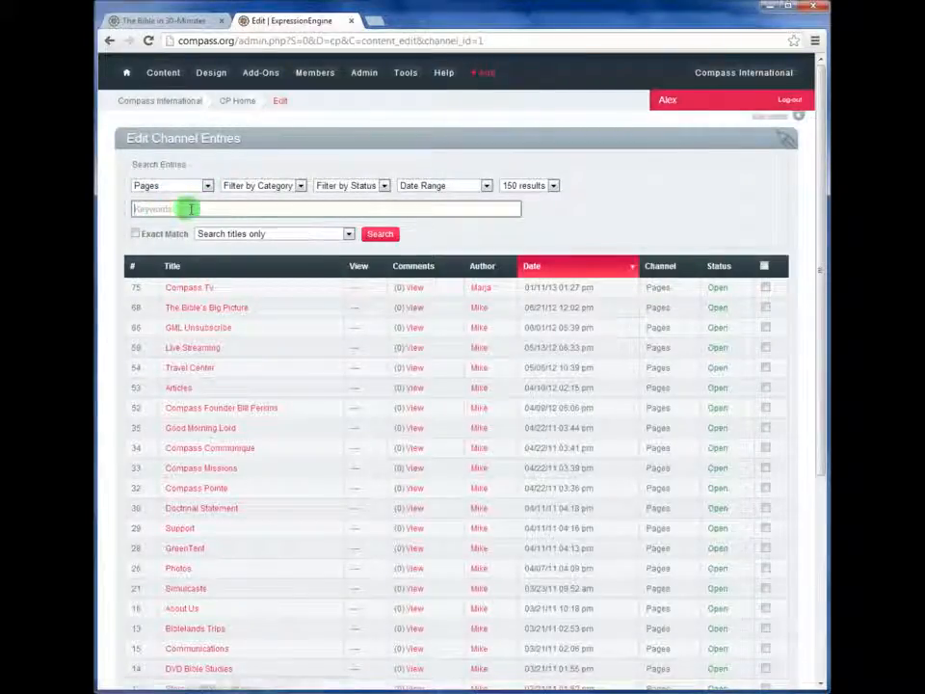
pyautogui.write('Bible')
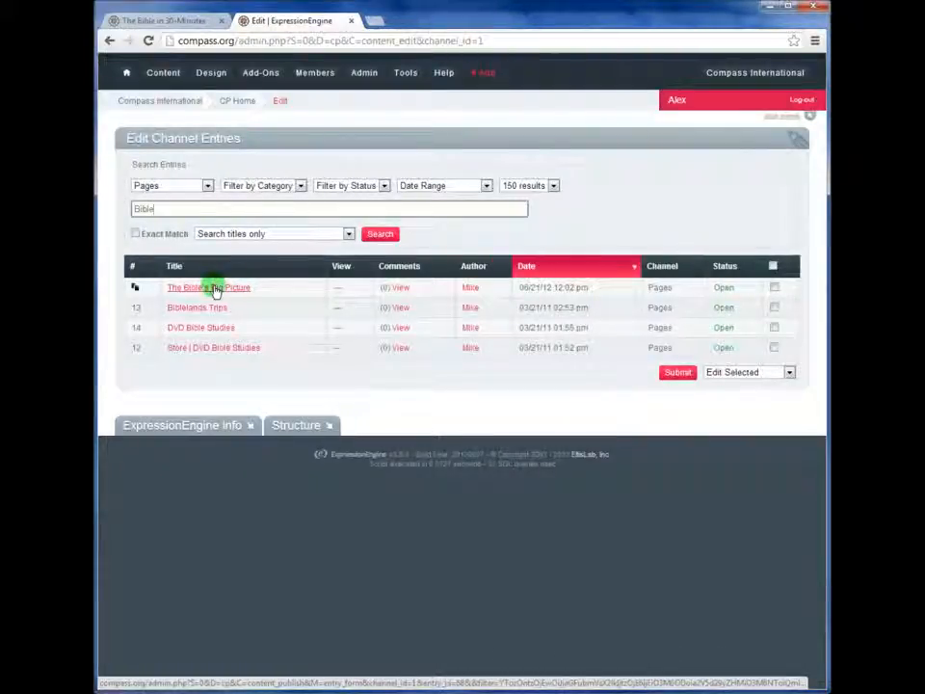
# Check the live Bible in 30 Minutes page, and clone its "The Bible's Big Picture" entry
pyautogui.click(165, 21)
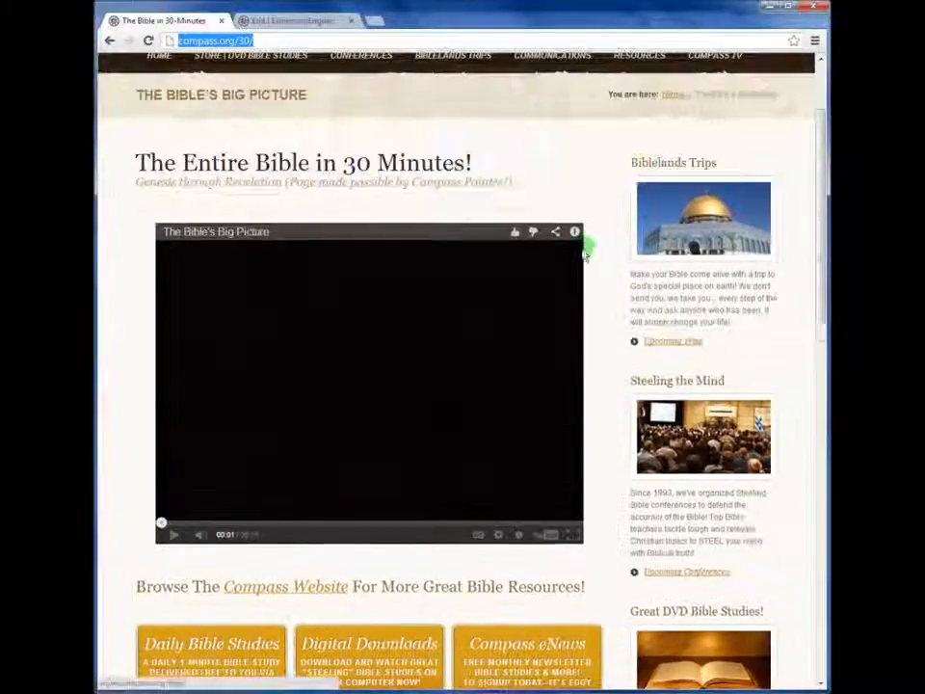
pyautogui.scroll(-3, 584, 253)
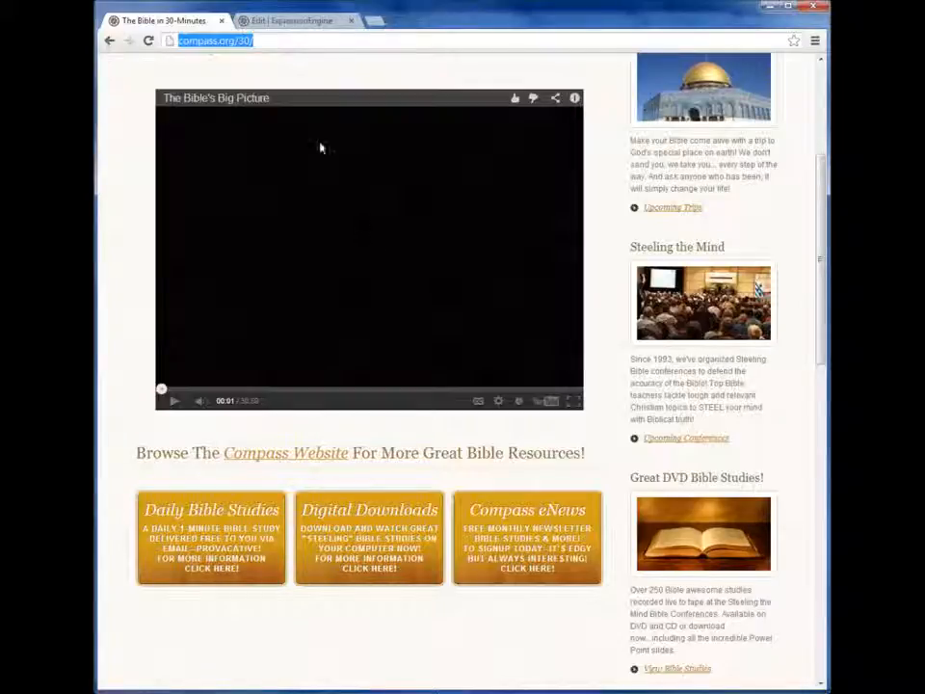
pyautogui.click(295, 21)
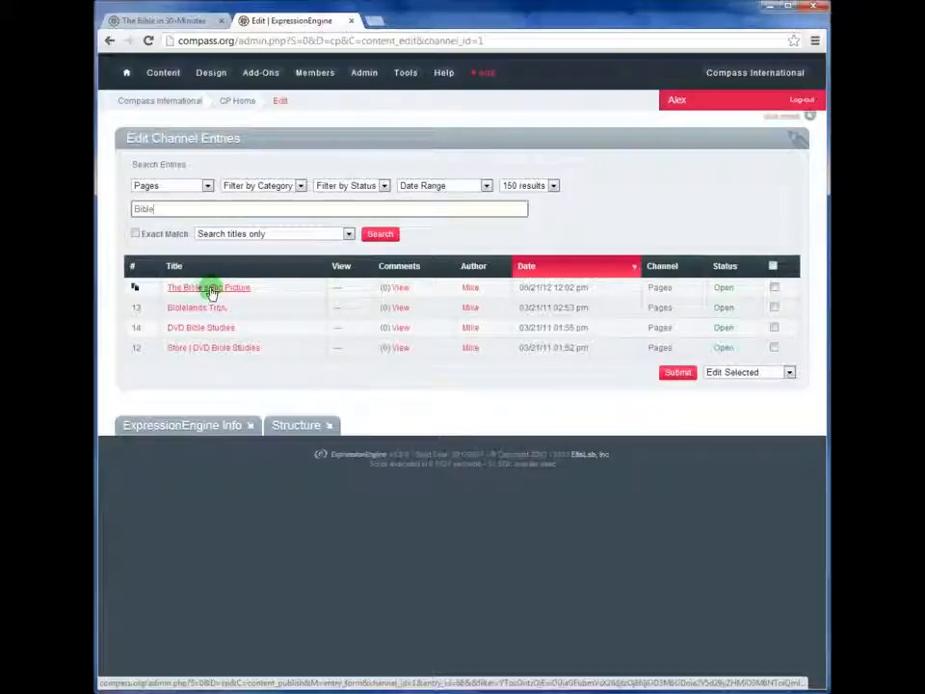
pyautogui.moveTo(163, 73)
pyautogui.moveTo(160, 114)
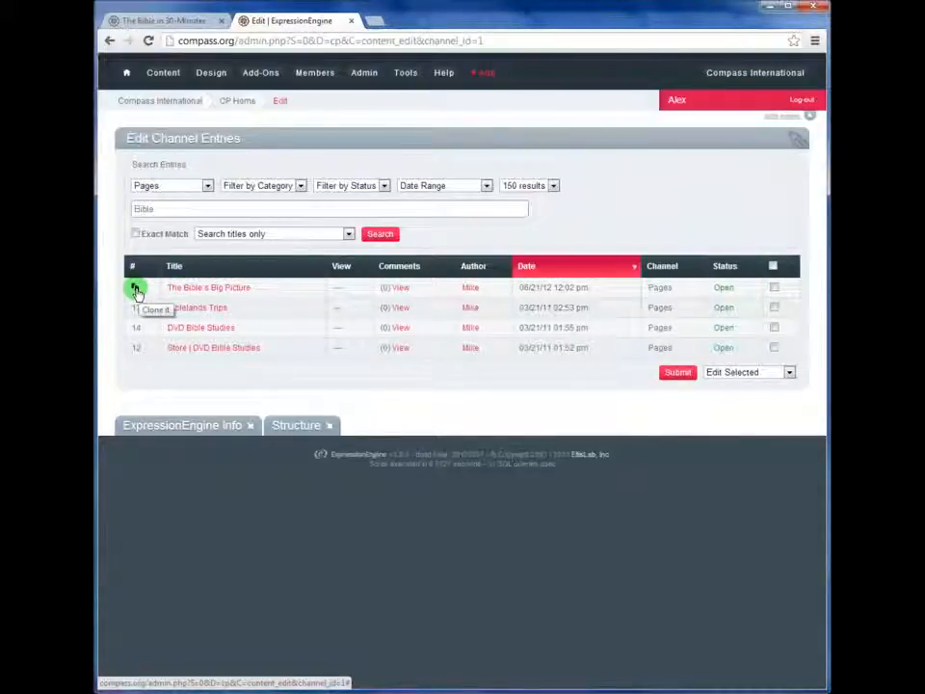
pyautogui.click(136, 289)
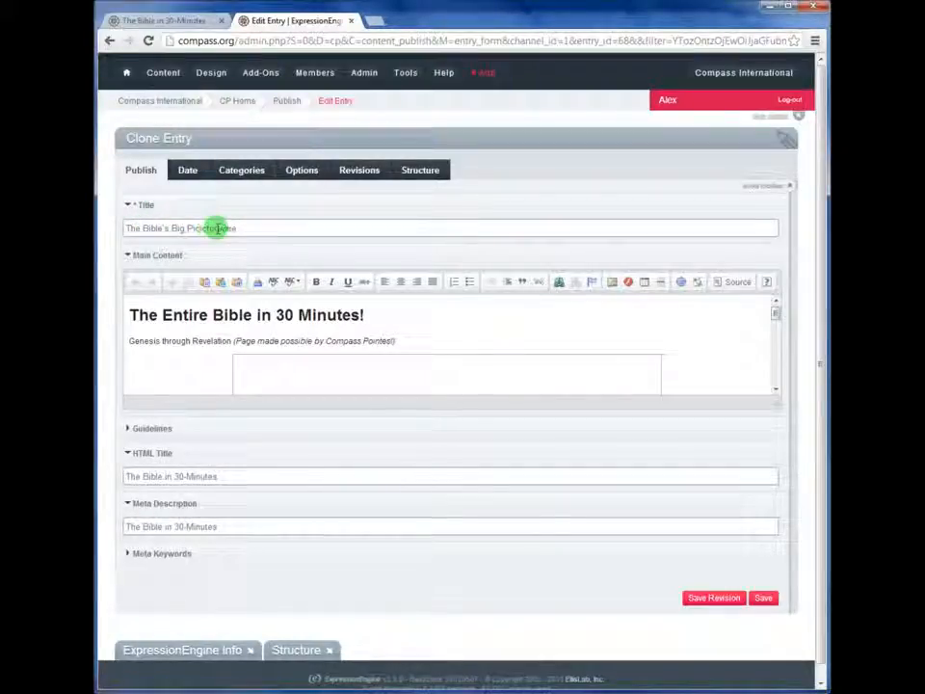
# Replace the cloned entry's title with "New Big Picture Page"
pyautogui.moveTo(215, 228); pyautogui.dragTo(247, 227)
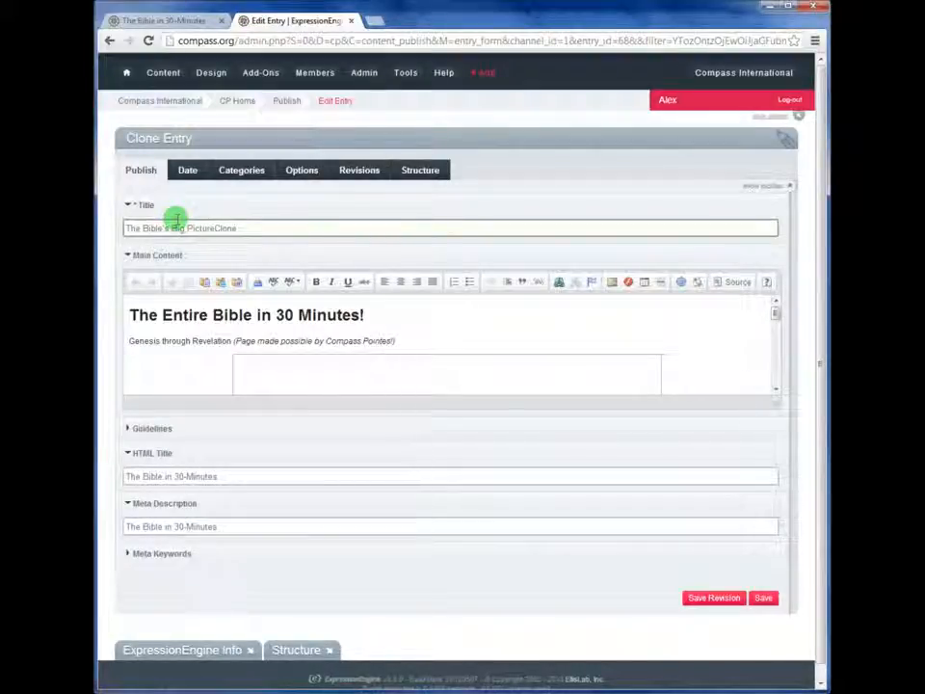
pyautogui.doubleClick(154, 229)
pyautogui.moveTo(231, 228); pyautogui.dragTo(103, 221)
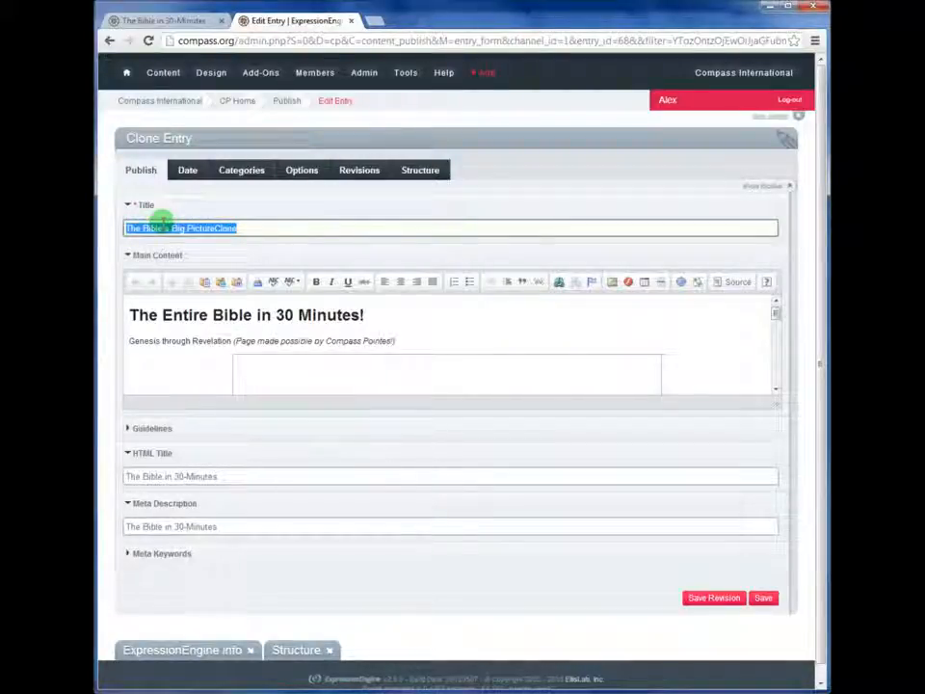
pyautogui.write('New Big Picture Pag')
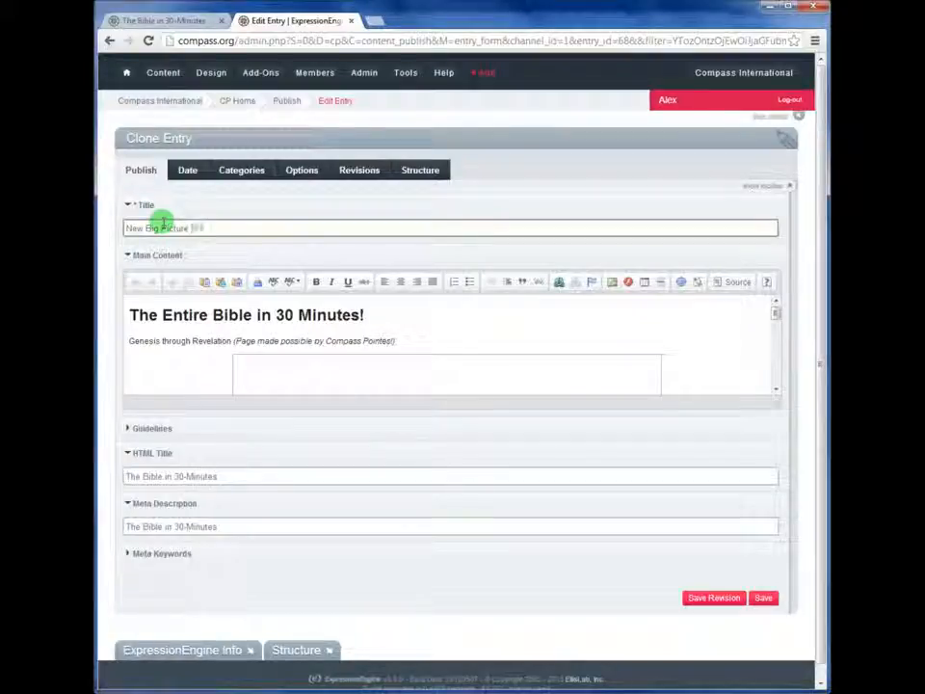
pyautogui.write('e')
# Enlarge the Main Content editor and change the "Daily Bible Studies" box heading to "Change the Text"
pyautogui.click(206, 314)
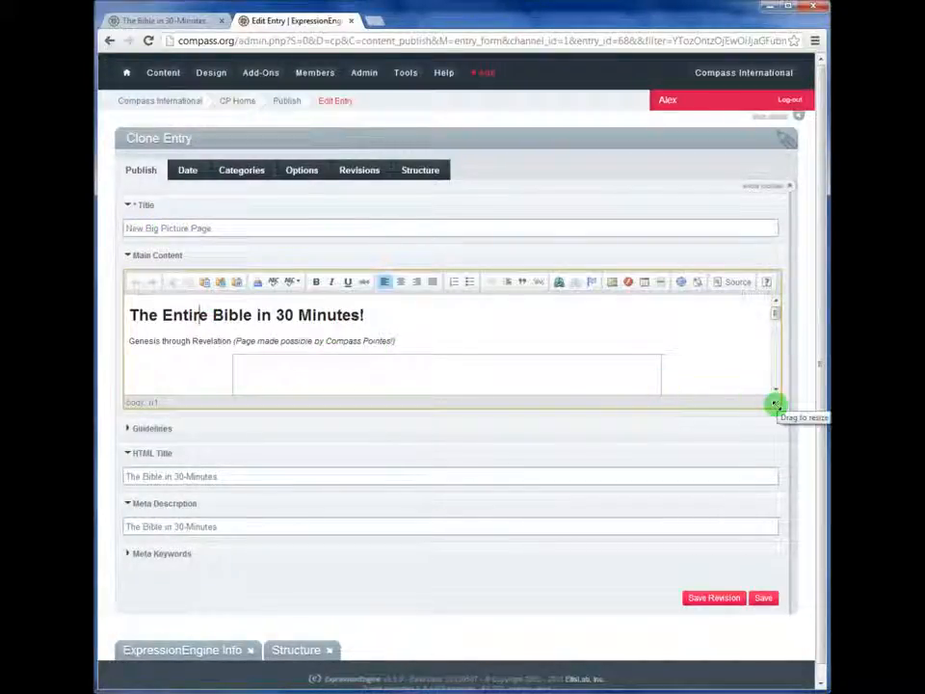
pyautogui.moveTo(775, 405); pyautogui.dragTo(769, 625)
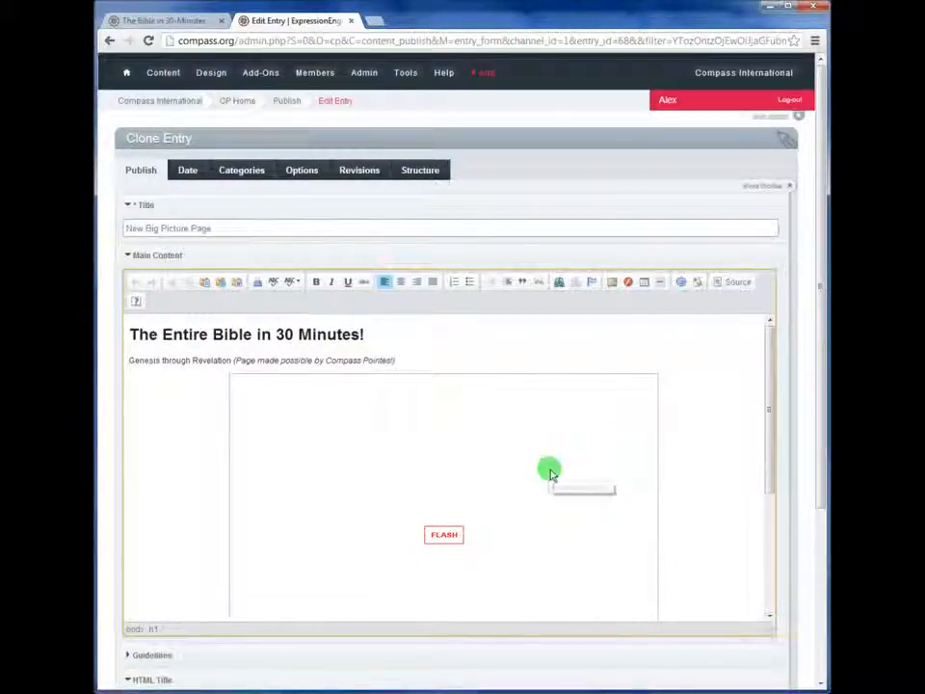
pyautogui.scroll(-2, 549, 471)
pyautogui.scroll(-3, 549, 471)
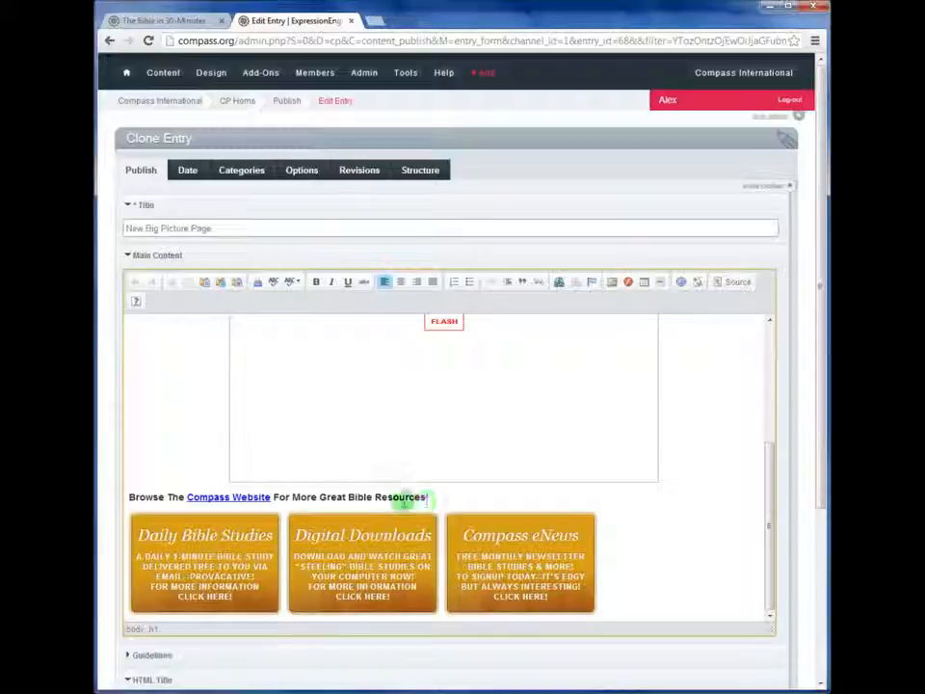
pyautogui.click(237, 542)
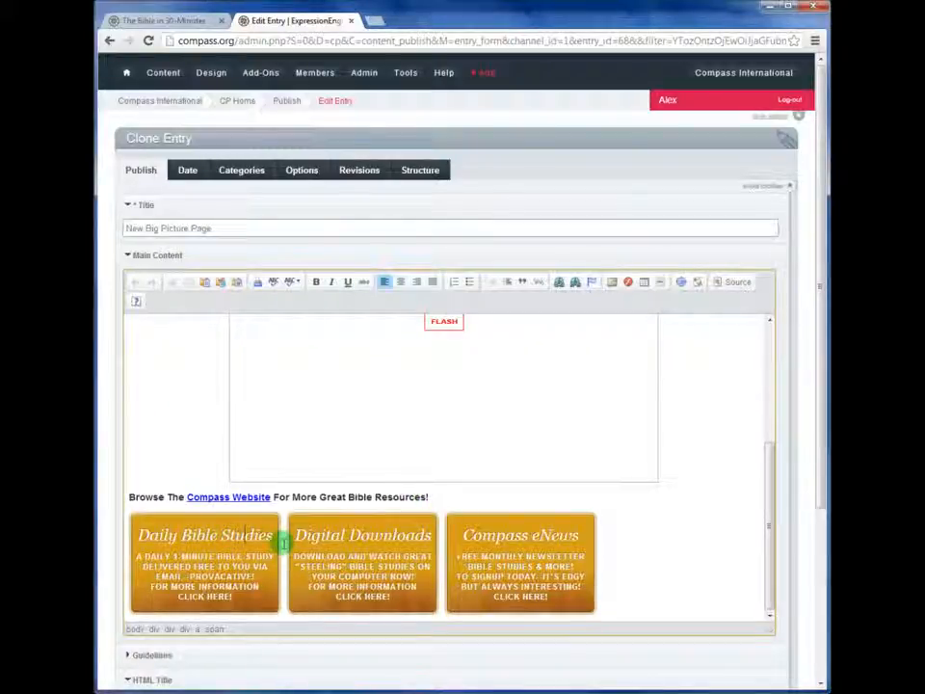
pyautogui.press('BackSpace')
pyautogui.press('BackSpace')
pyautogui.press('BackSpace')
pyautogui.press('BackSpace')
pyautogui.press('BackSpace')
pyautogui.press('BackSpace')
pyautogui.press('BackSpace')
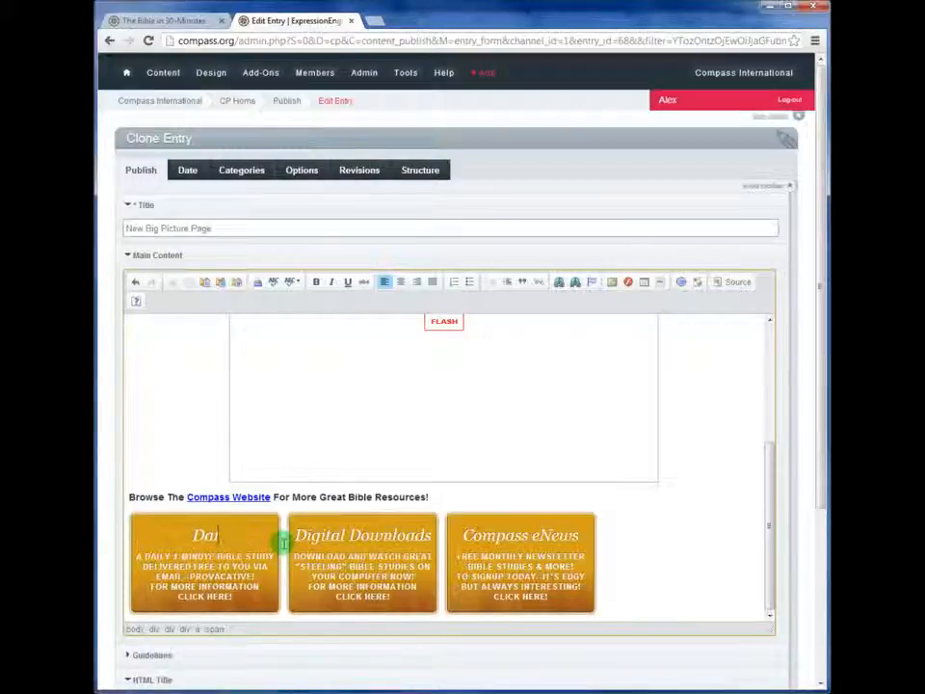
pyautogui.write('Change the Tel')
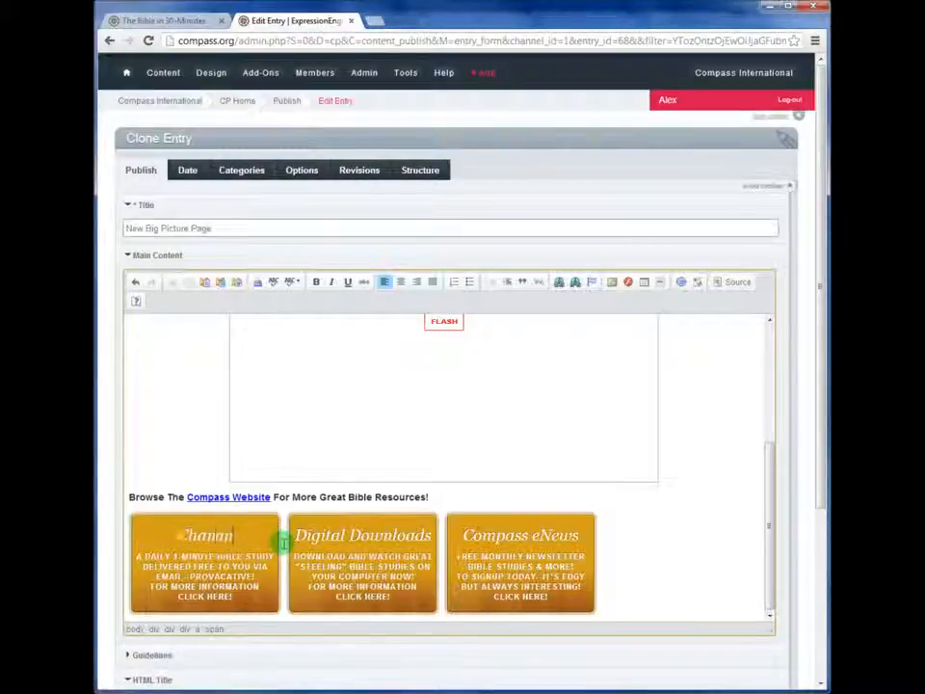
pyautogui.press('BackSpace')
pyautogui.write('xt')
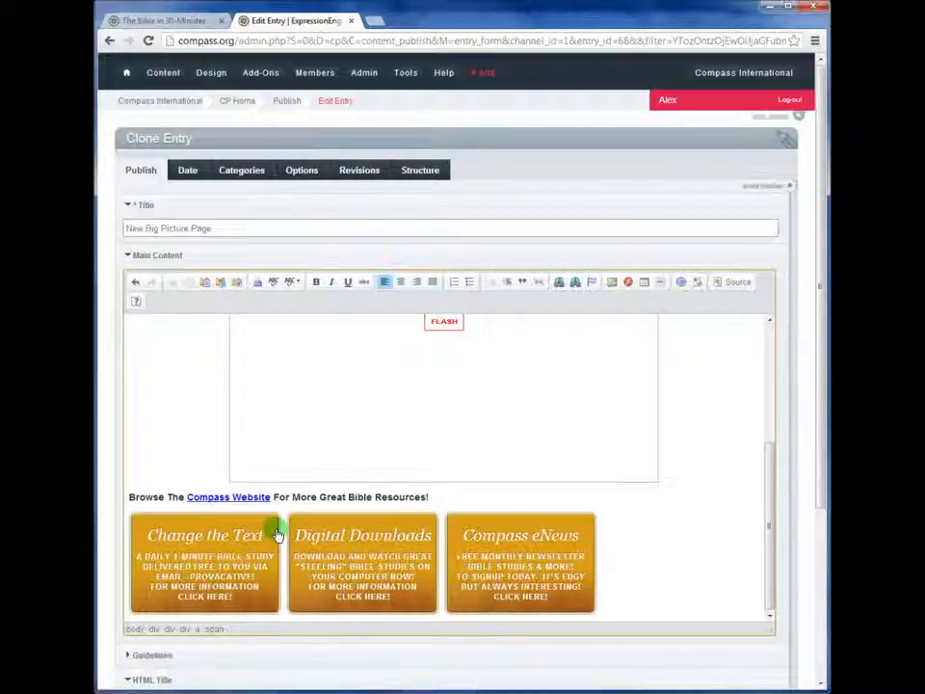
# Open the link settings of the "Change the Text" box and examine the {homepage} part of its URL
pyautogui.rightClick(275, 532)
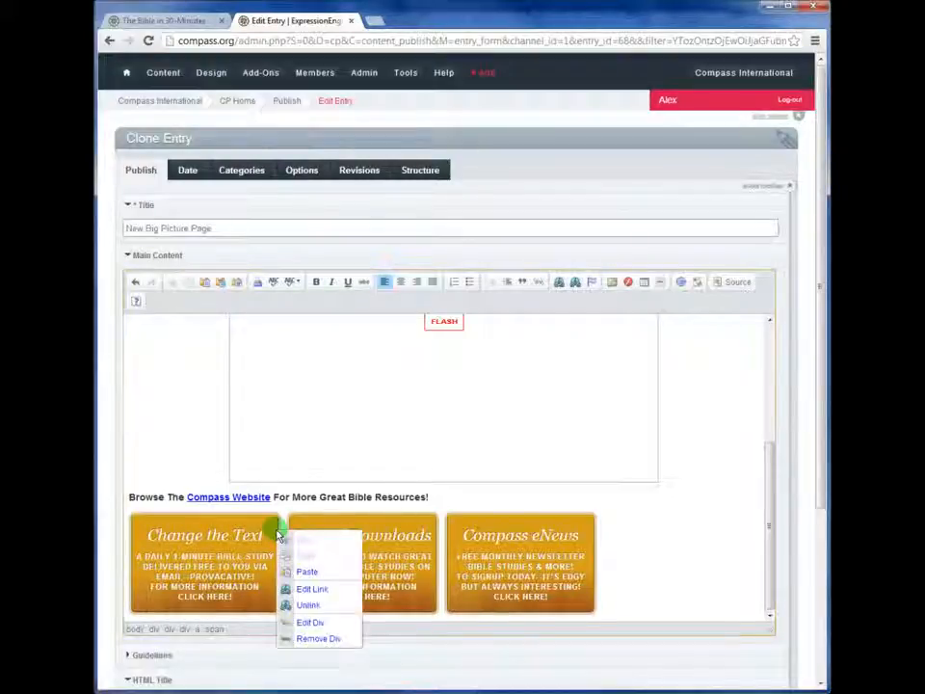
pyautogui.click(312, 589)
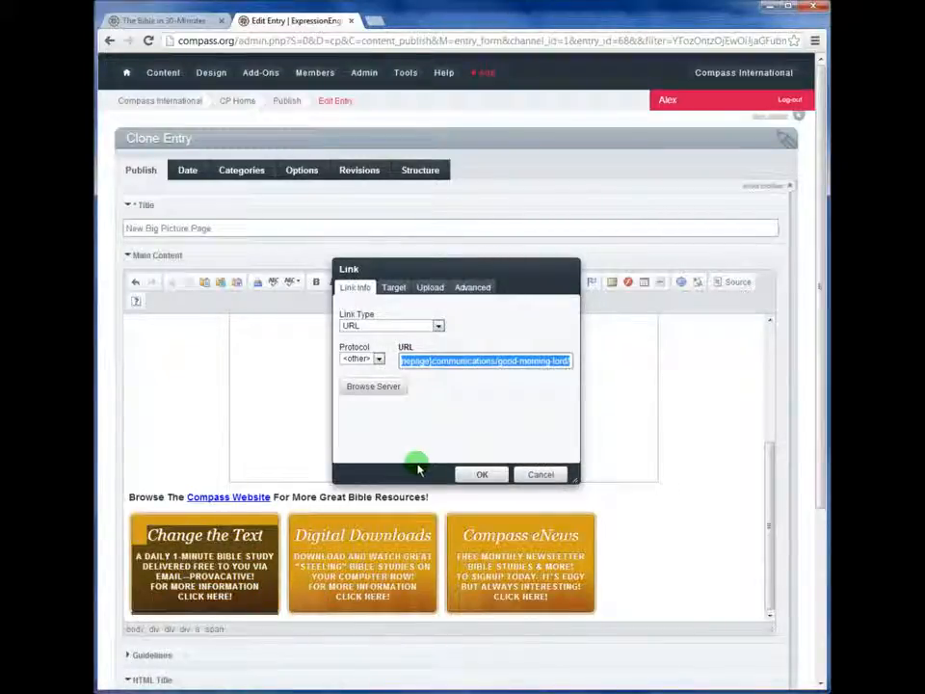
pyautogui.click(424, 360)
pyautogui.moveTo(399, 361); pyautogui.dragTo(382, 362)
pyautogui.click(448, 362)
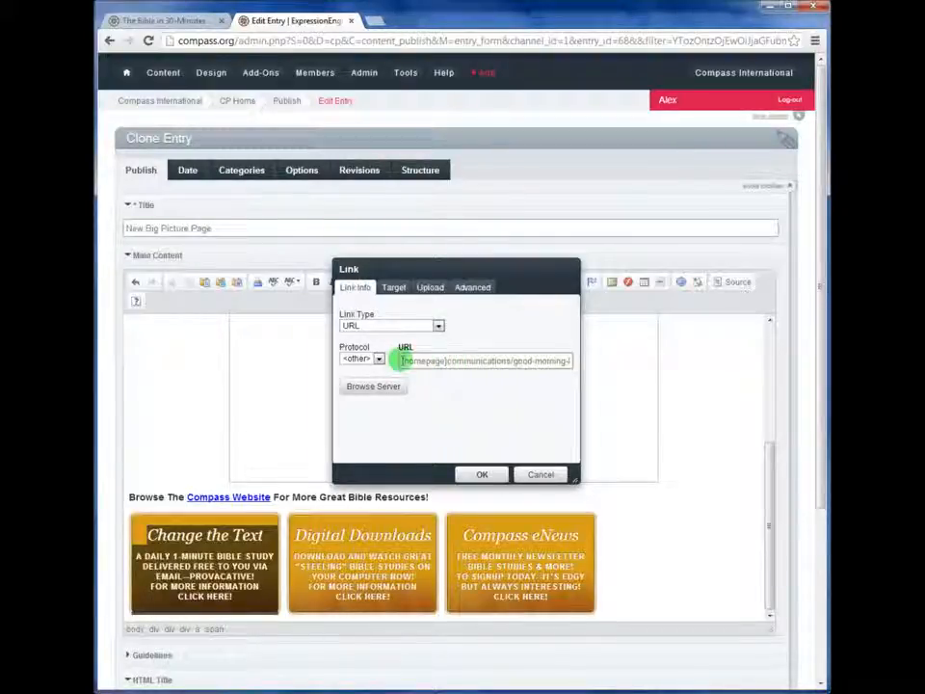
pyautogui.moveTo(399, 361); pyautogui.dragTo(448, 360)
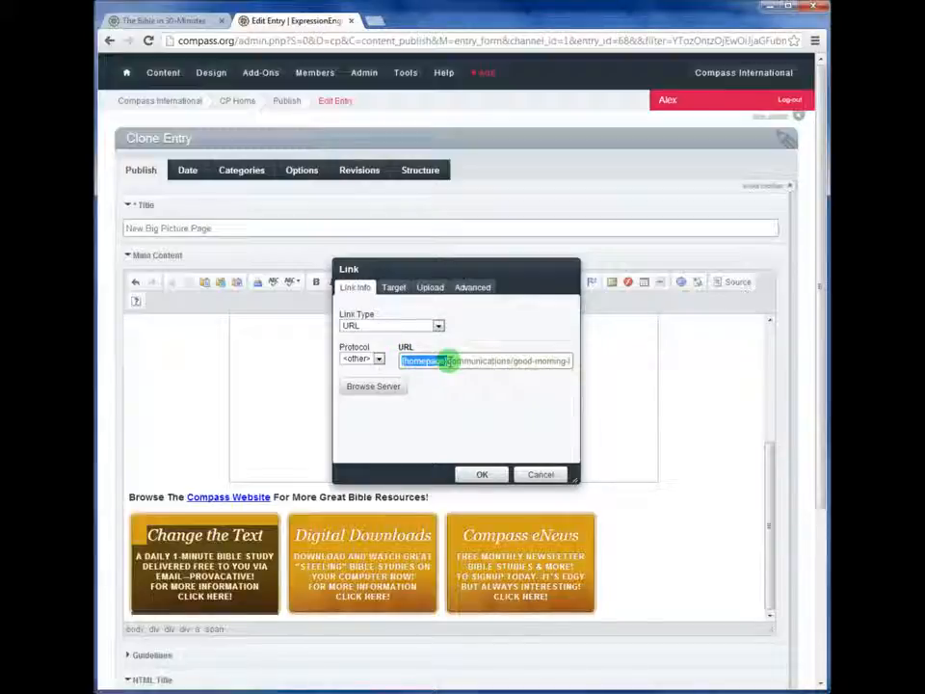
pyautogui.click(441, 360)
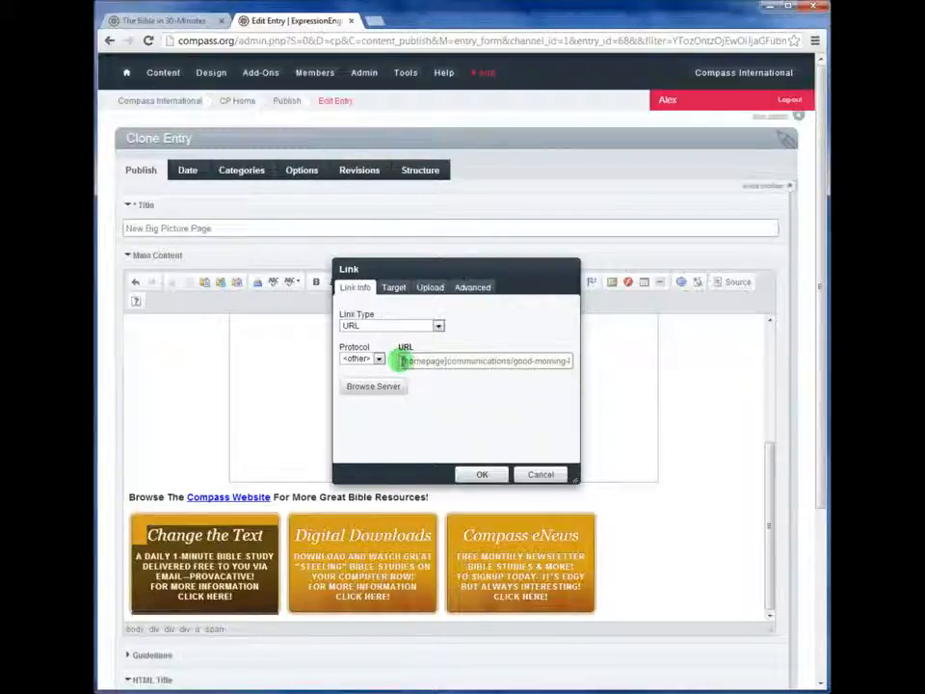
pyautogui.moveTo(403, 360); pyautogui.dragTo(441, 361)
pyautogui.press('BackSpace')
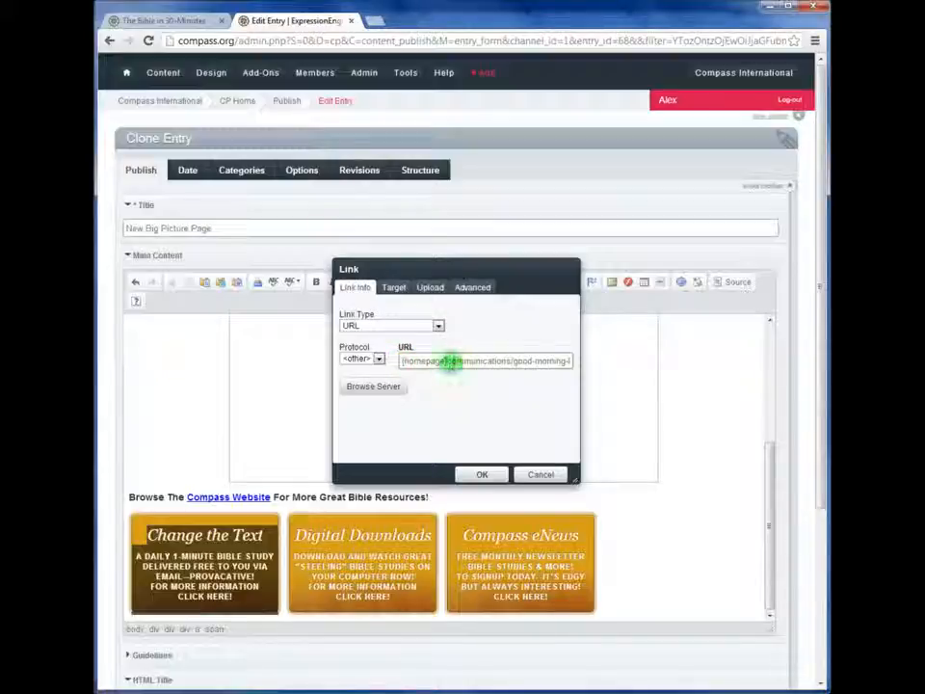
# Check the page behind the box's link by viewing compass.org/communications/good-morning-lord/ in a new tab
pyautogui.moveTo(445, 361); pyautogui.dragTo(584, 361)
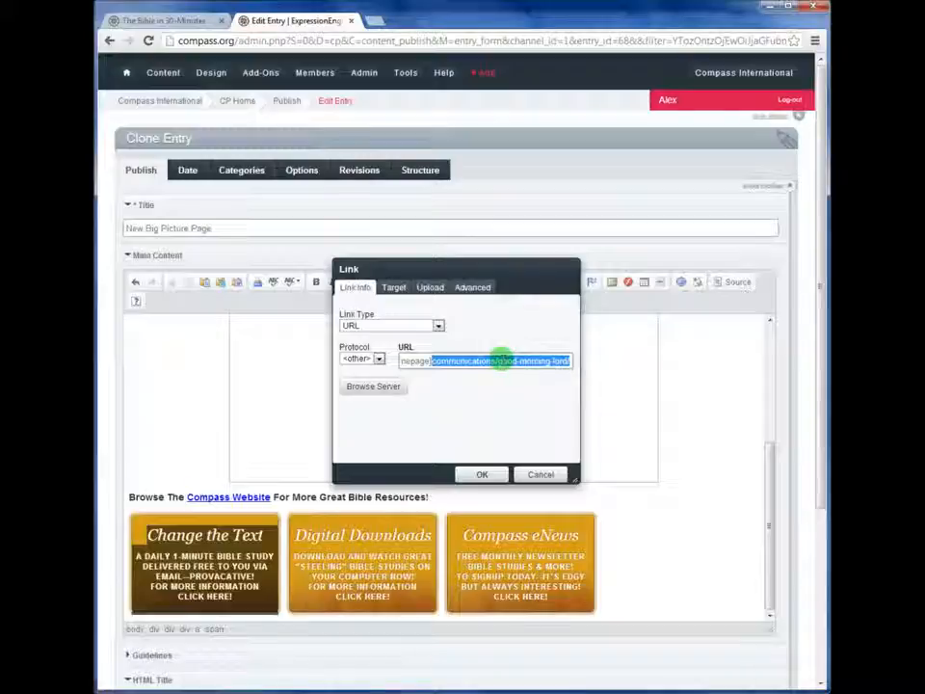
pyautogui.click(373, 20)
pyautogui.write('compass.org/communications/good-morning-lord/')
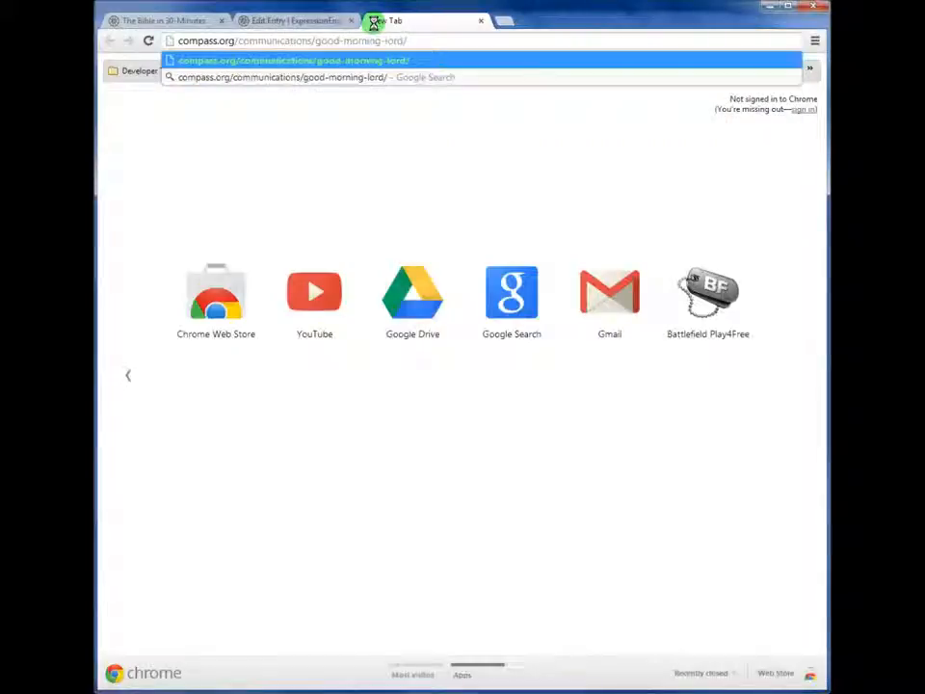
pyautogui.press('Return')
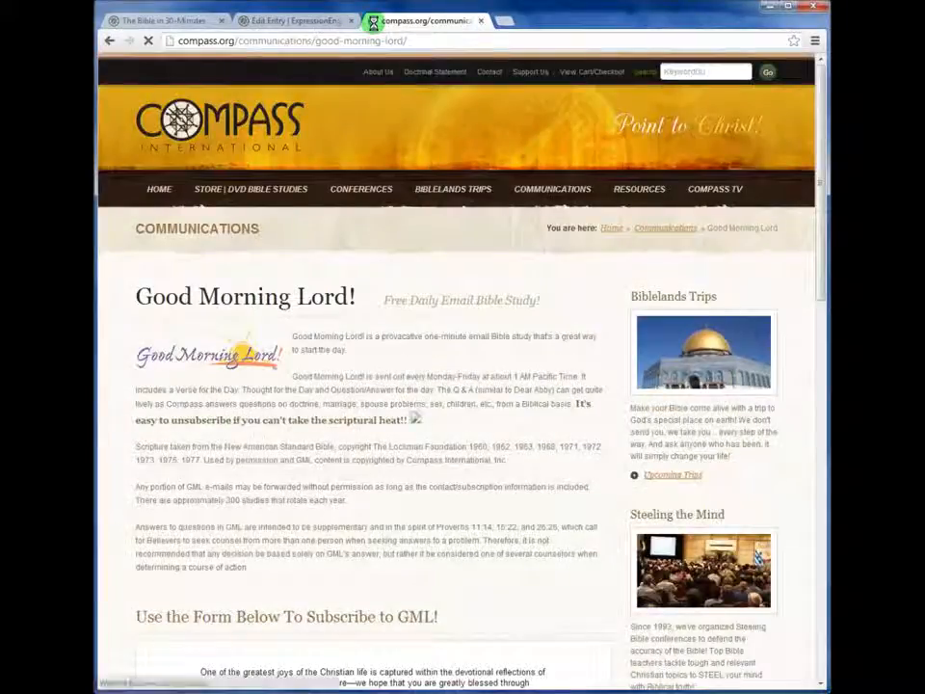
pyautogui.scroll(-5, 430, 385)
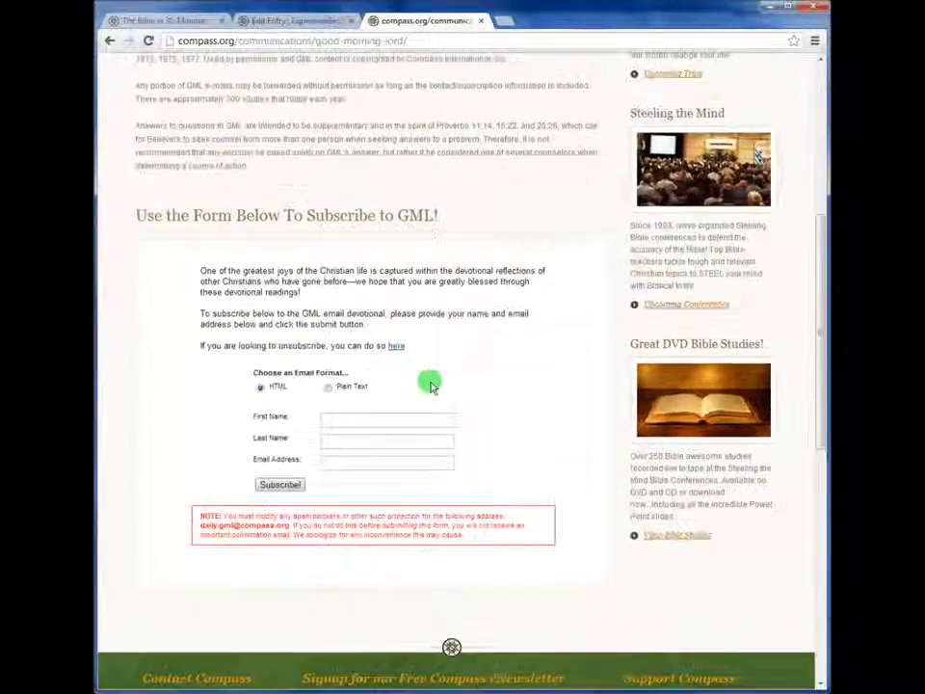
pyautogui.scroll(2, 430, 385)
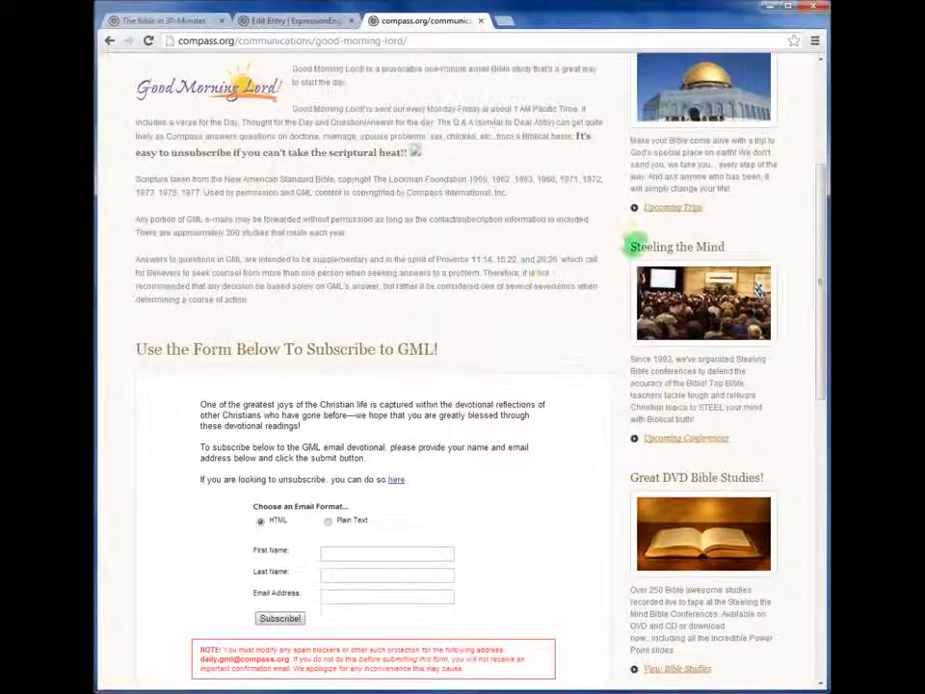
# Try pointing the box's link to {homepage}conferences/, using the path copied from the site's Upcoming Conferences page
pyautogui.click(668, 441)
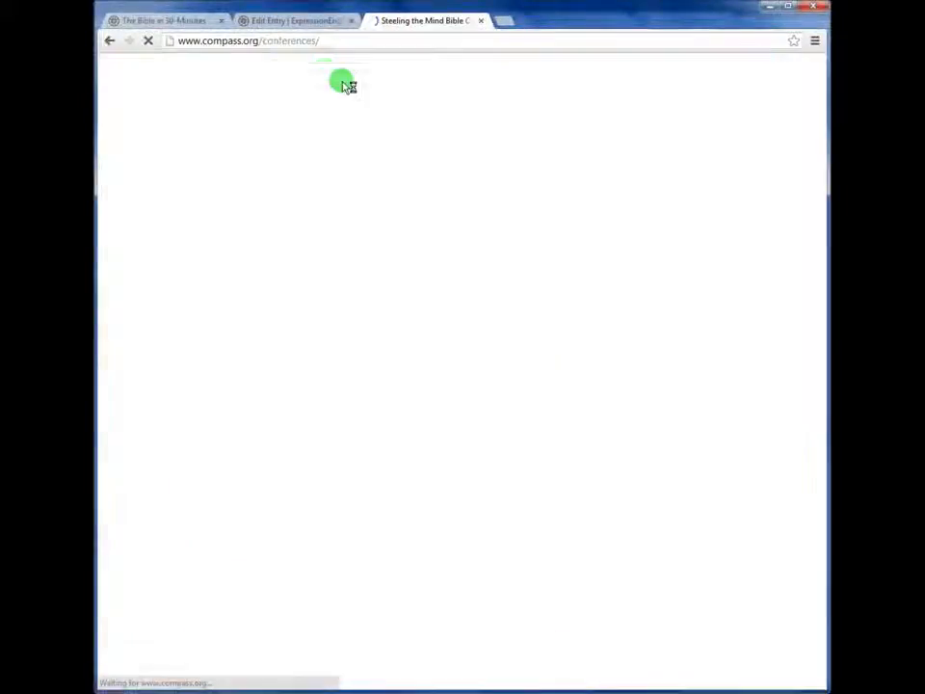
pyautogui.click(260, 38)
pyautogui.click(264, 39)
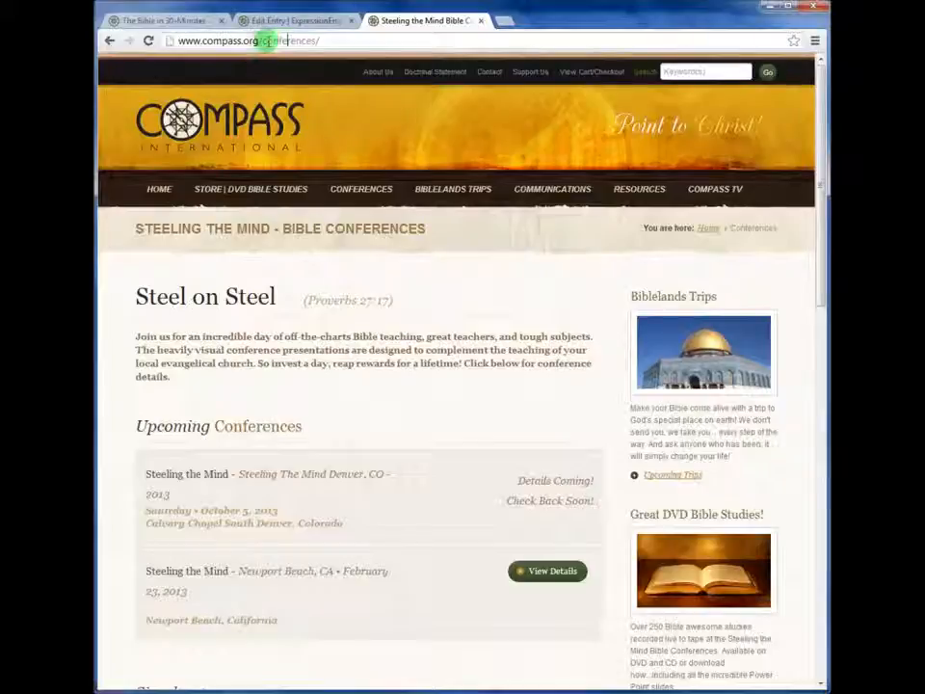
pyautogui.moveTo(260, 39); pyautogui.dragTo(364, 34)
pyautogui.hotkey('ctrl', 'c')
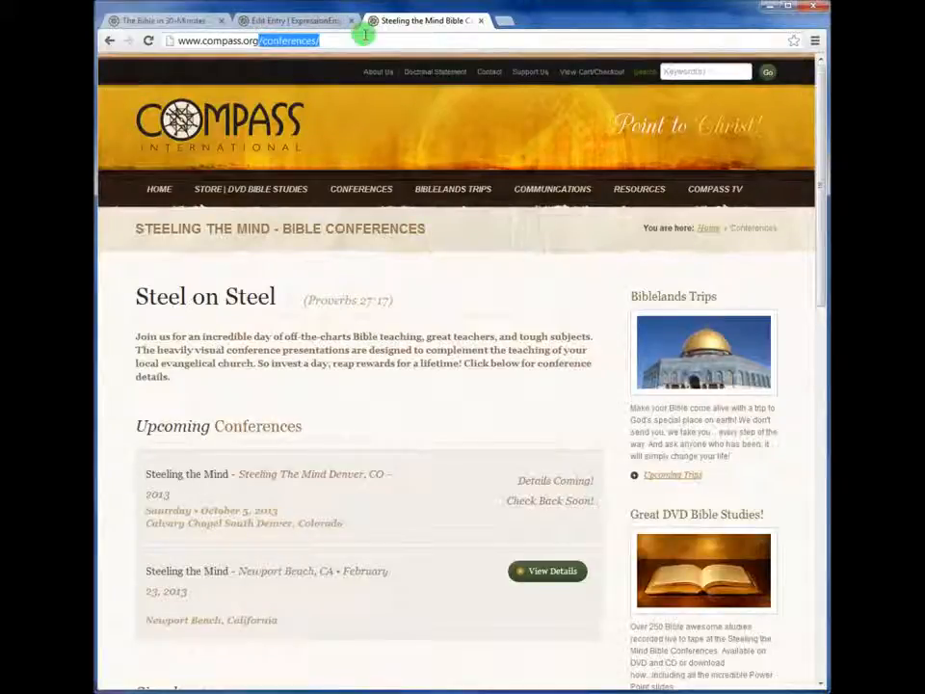
pyautogui.click(285, 20)
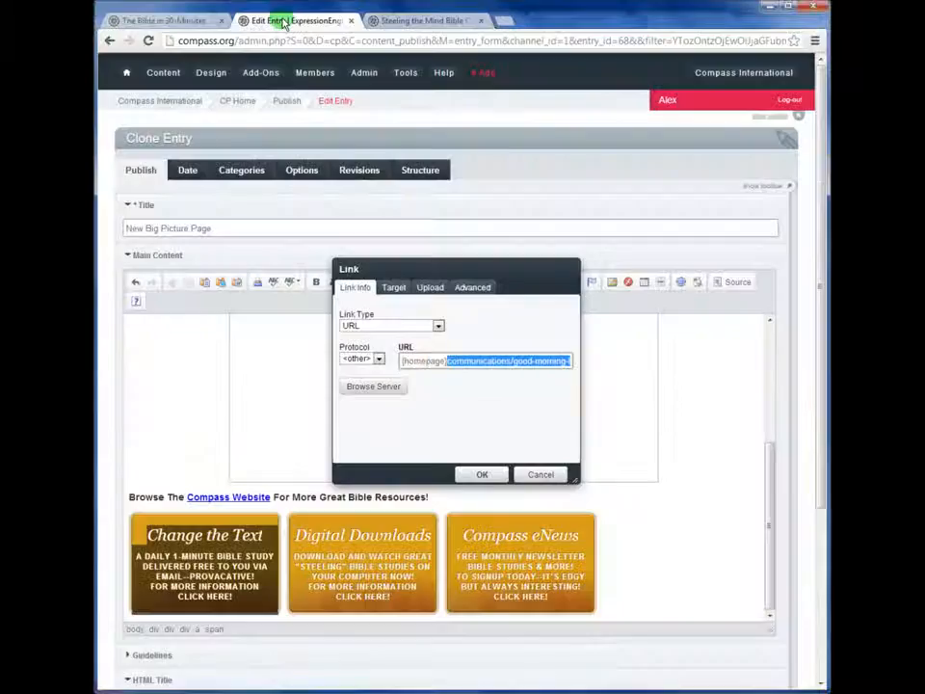
pyautogui.click(419, 356)
pyautogui.hotkey('ctrl', 'v')
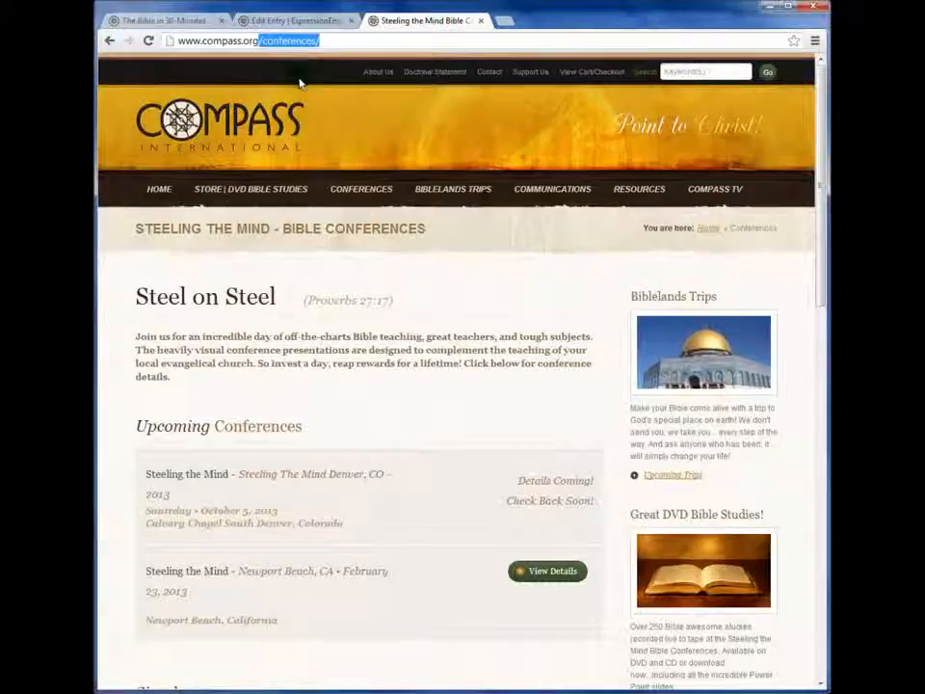
pyautogui.moveTo(325, 41); pyautogui.dragTo(135, 41)
pyautogui.hotkey('ctrl', 'c')
pyautogui.click(279, 20)
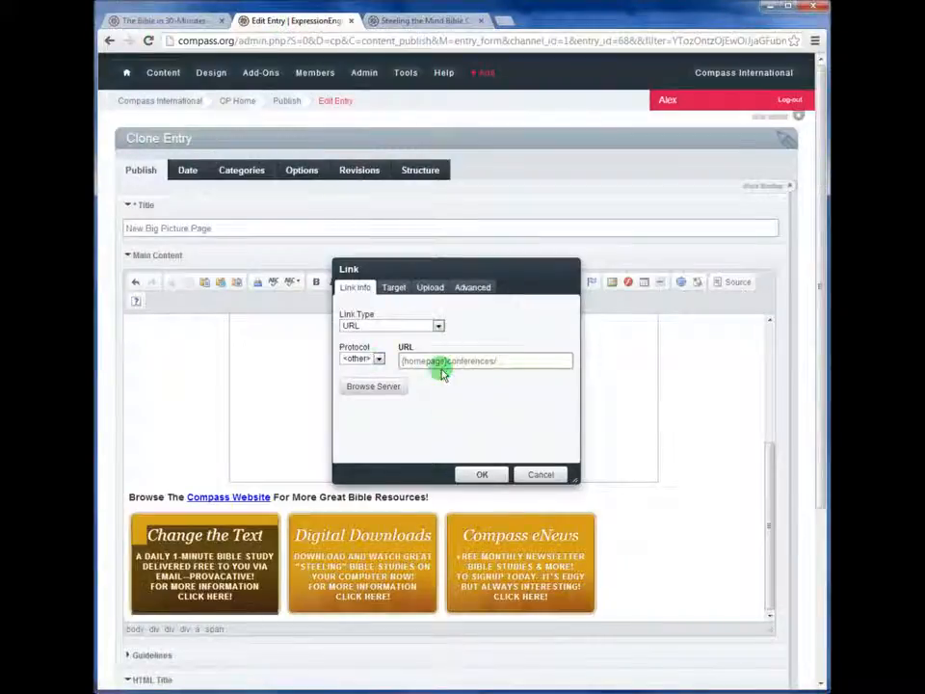
pyautogui.moveTo(514, 360); pyautogui.dragTo(299, 367)
pyautogui.hotkey('ctrl', 'v')
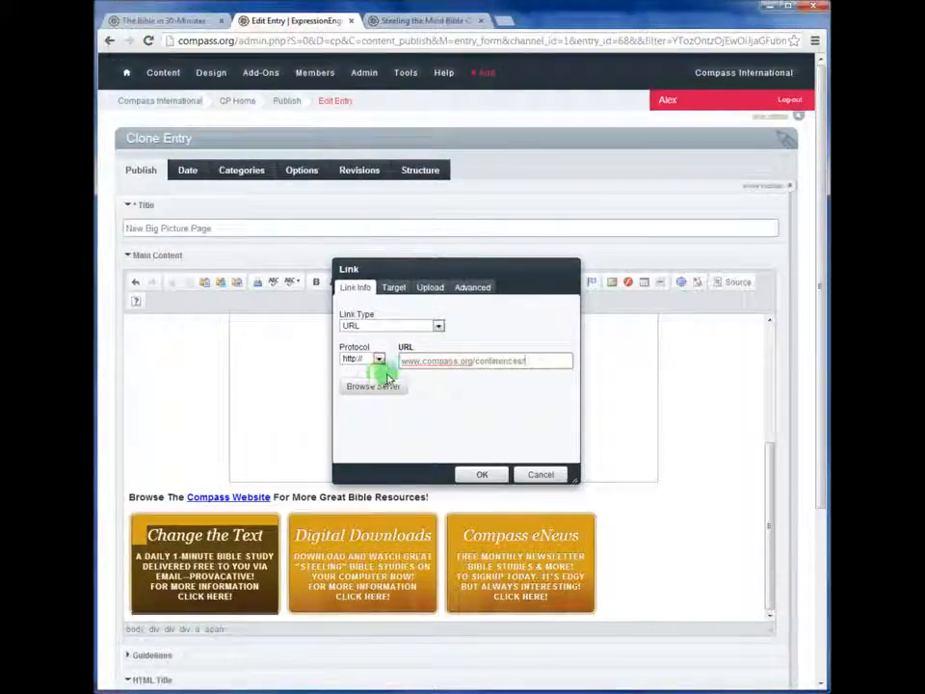
pyautogui.click(540, 476)
pyautogui.click(478, 374)
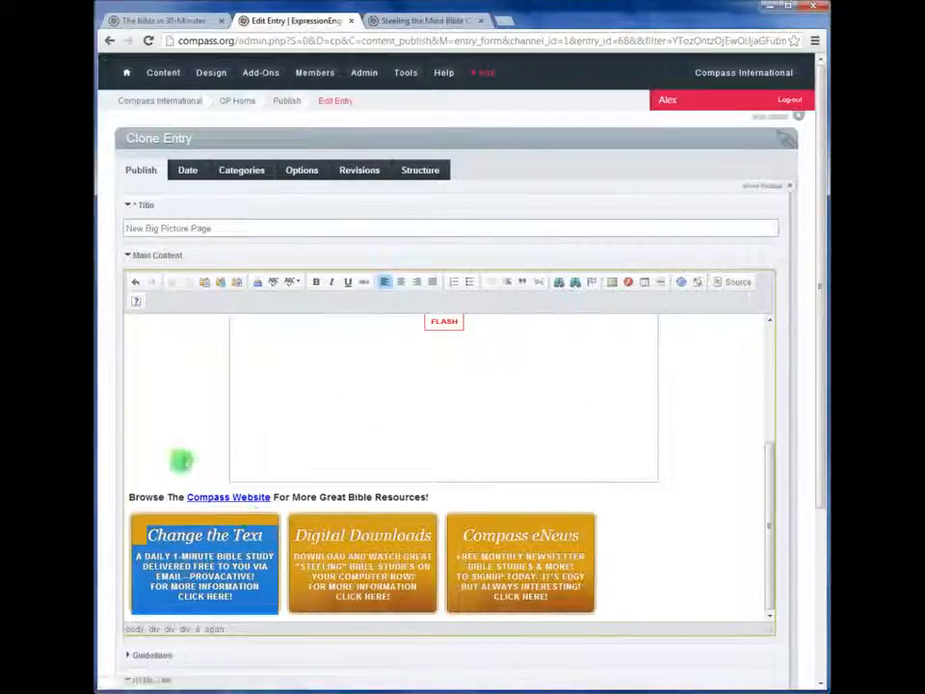
# Play "The Bible's Big Picture" video on the live Bible in 30 Minutes page, and return to the cloned entry
pyautogui.scroll(3, 183, 462)
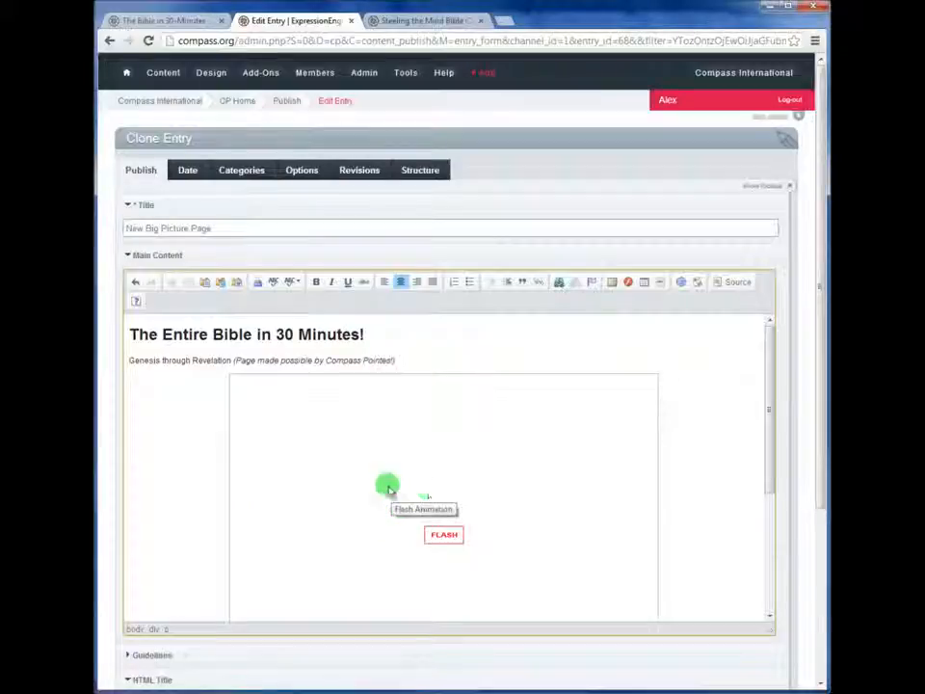
pyautogui.click(179, 21)
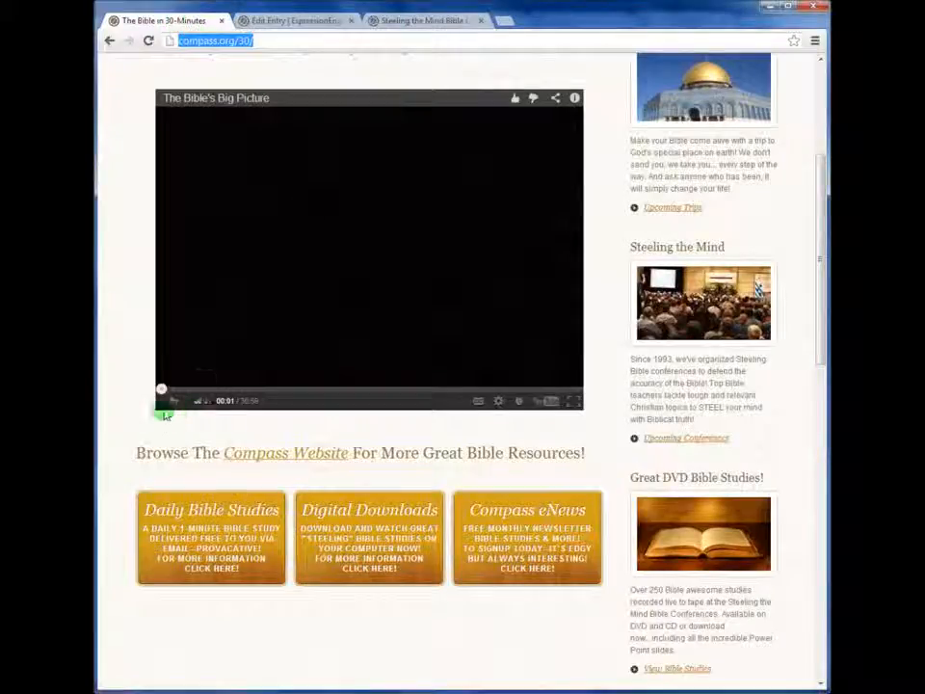
pyautogui.click(164, 401)
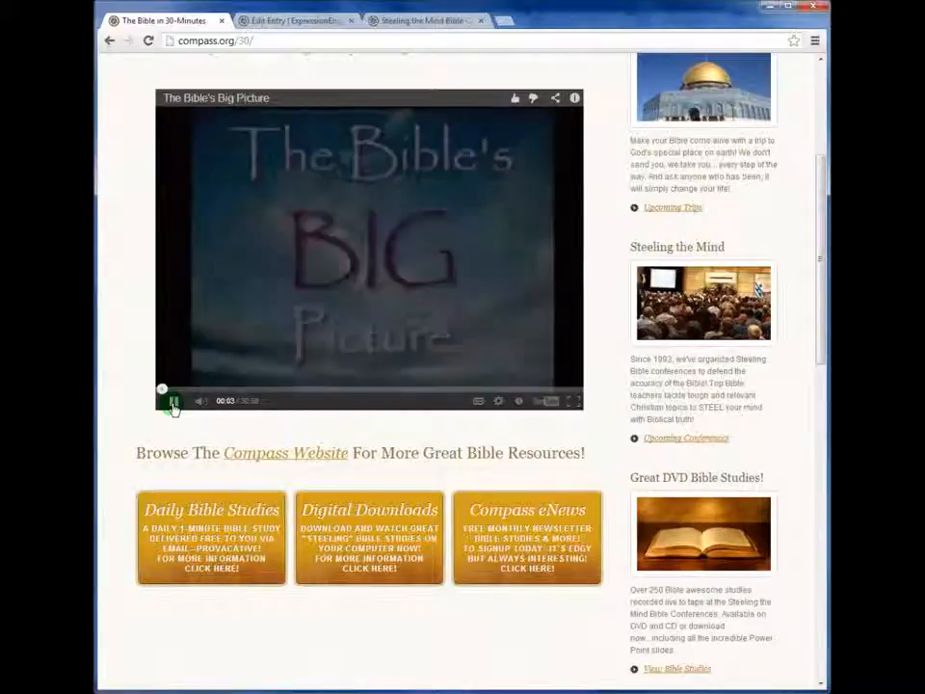
pyautogui.click(270, 22)
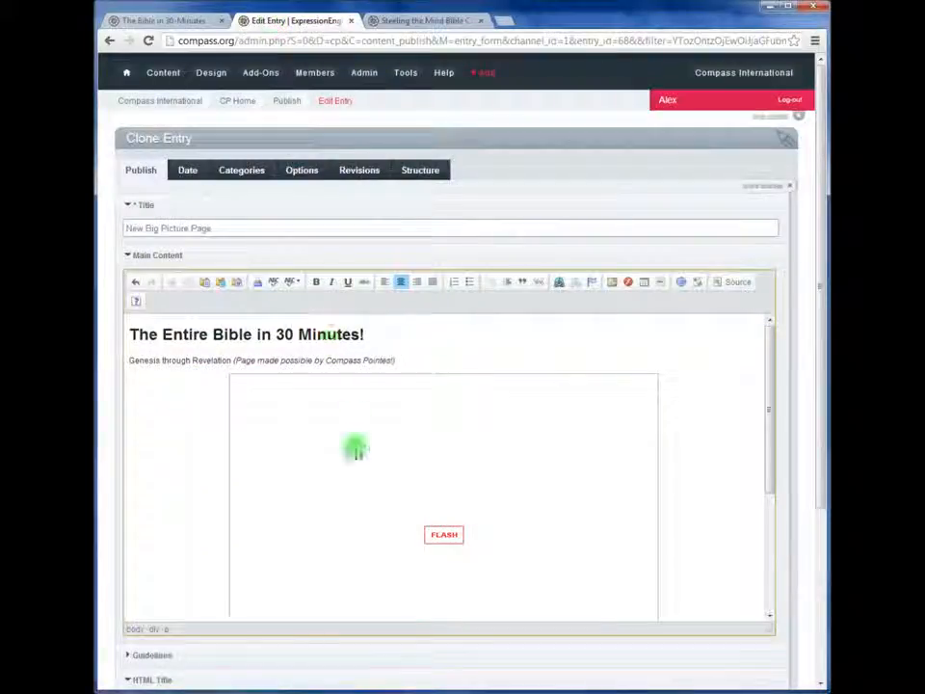
# Open the Flash properties of the video in Main Content and examine its YouTube URL, including the video ID and the parameters after it
pyautogui.rightClick(440, 522)
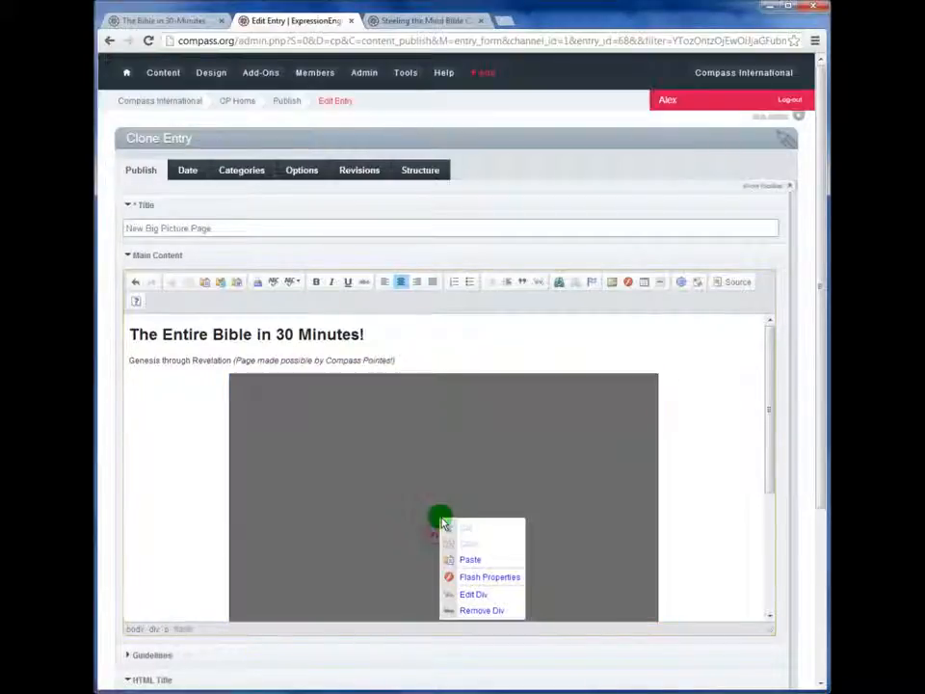
pyautogui.click(507, 582)
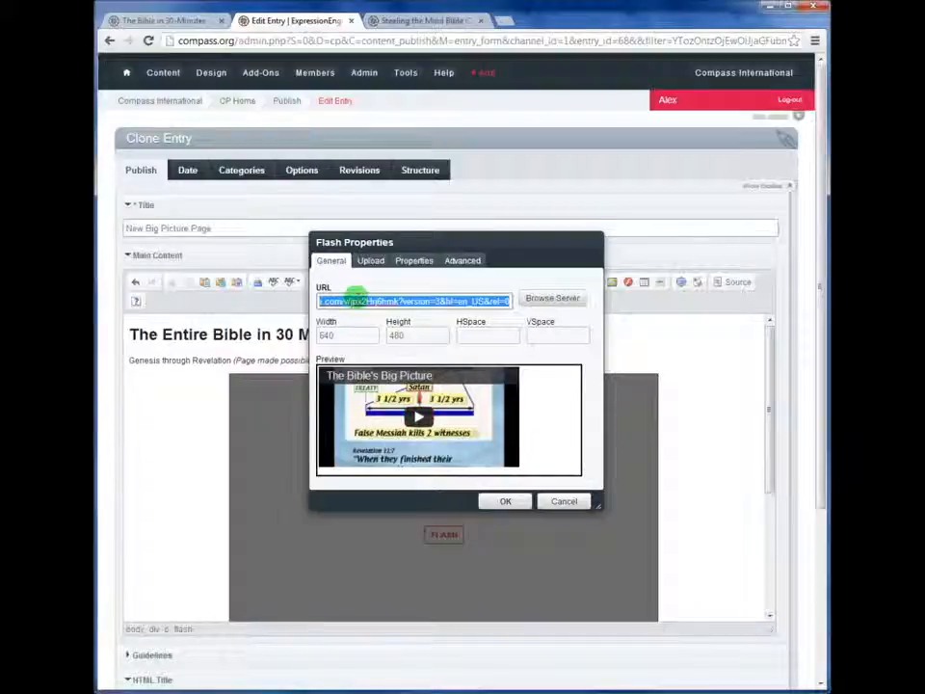
pyautogui.click(346, 301)
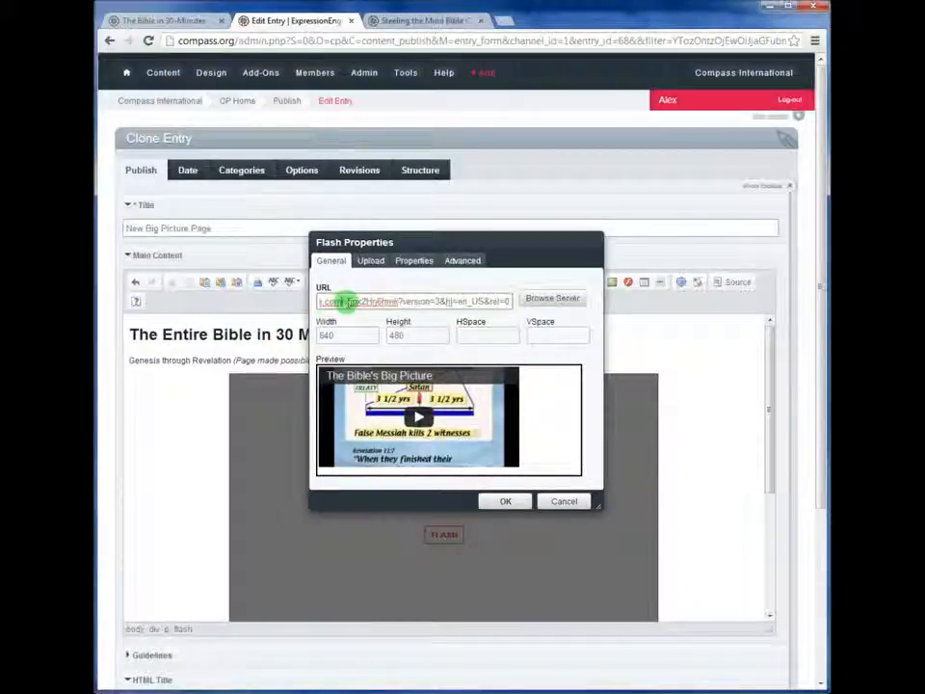
pyautogui.moveTo(392, 301); pyautogui.dragTo(286, 303)
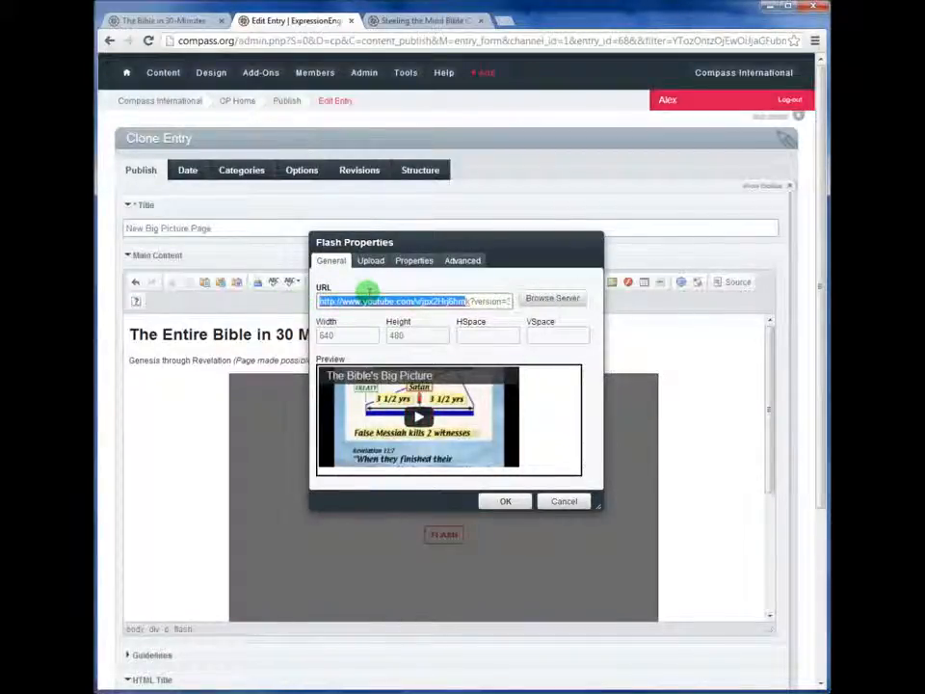
pyautogui.click(366, 298)
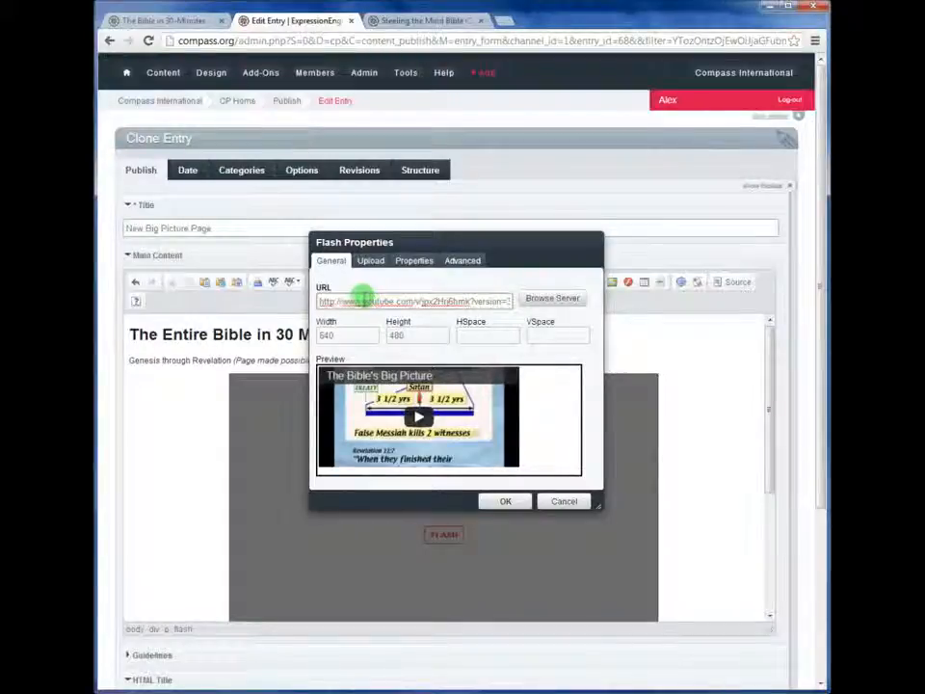
pyautogui.moveTo(421, 300); pyautogui.dragTo(499, 300)
pyautogui.click(428, 301)
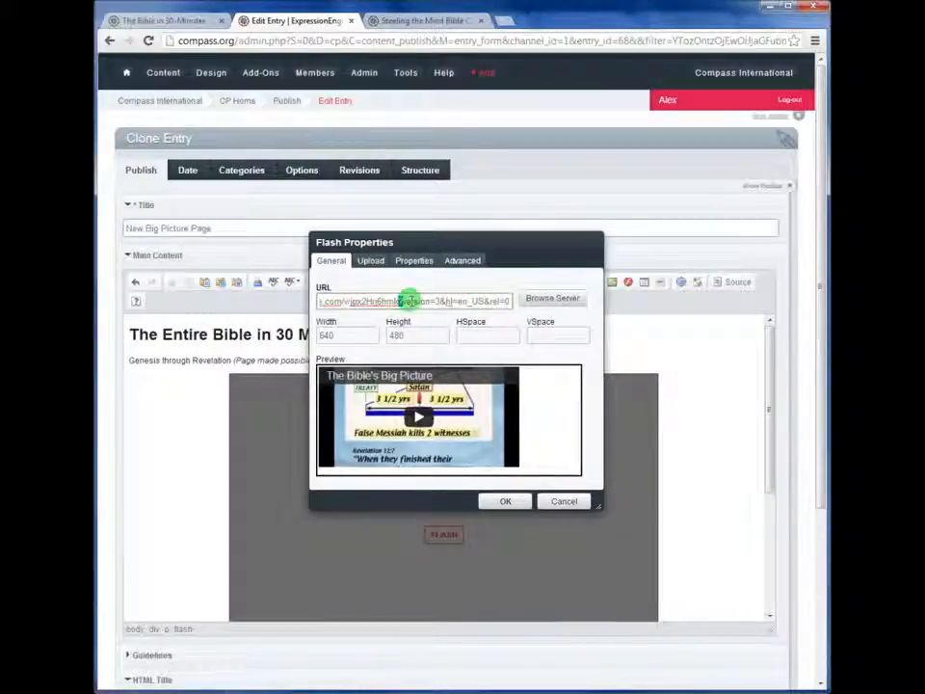
pyautogui.moveTo(398, 301); pyautogui.dragTo(500, 300)
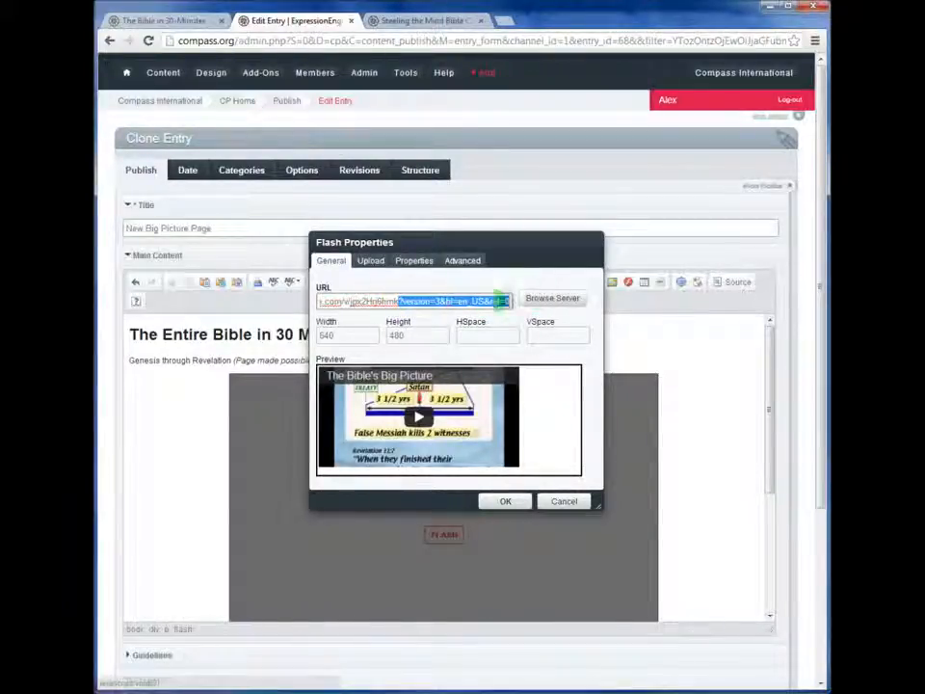
pyautogui.click(489, 301)
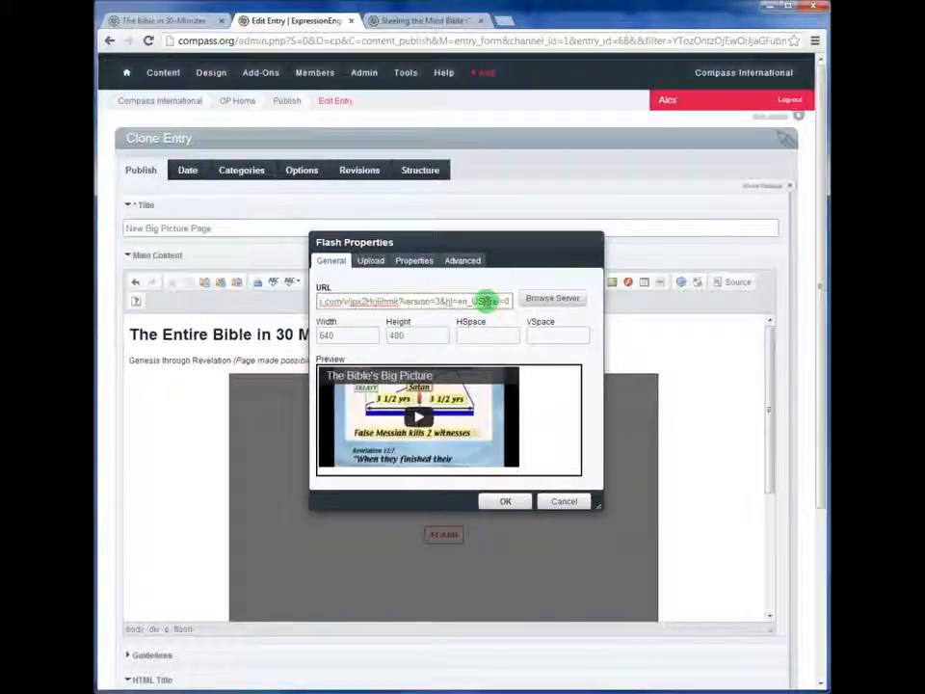
pyautogui.moveTo(486, 301); pyautogui.dragTo(493, 300)
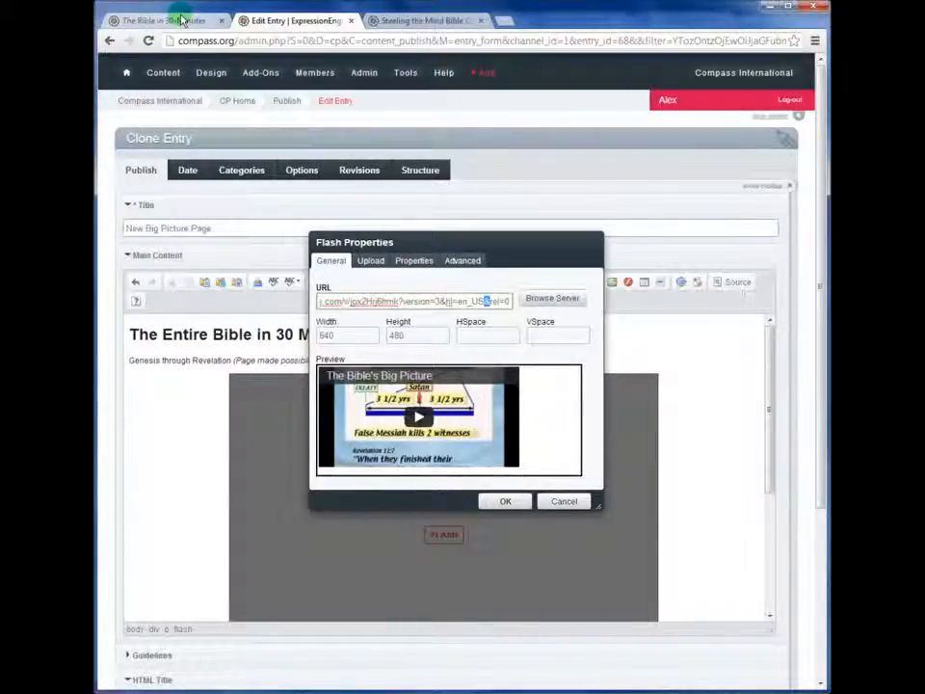
pyautogui.click(408, 301)
# Open YouTube in a new browser tab and open the video "Test Drive Unlimited 2 HD gameplay RELOADED"
pyautogui.click(502, 21)
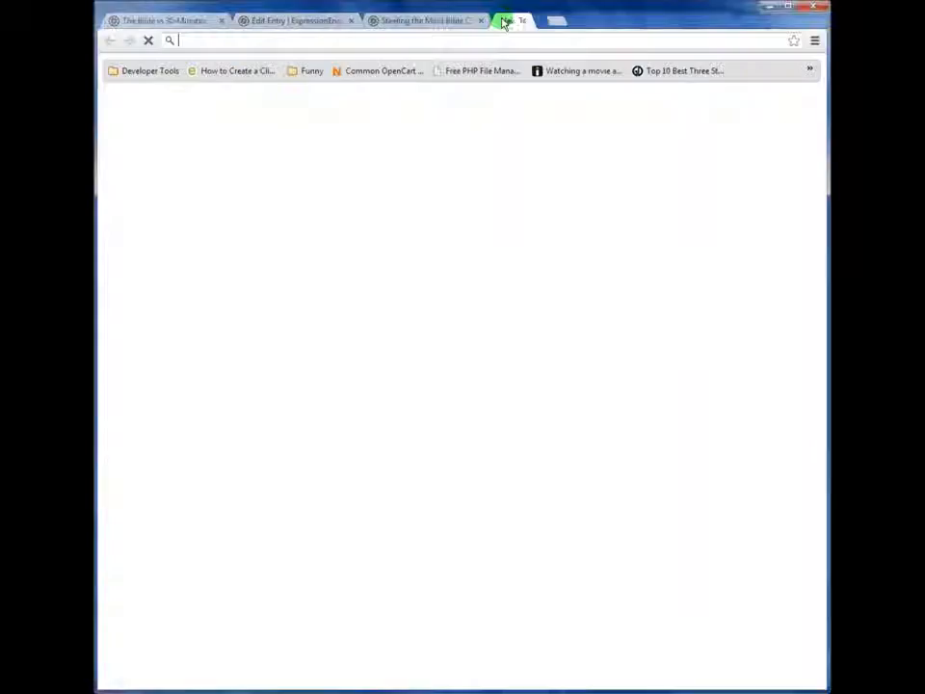
pyautogui.write('youtube.co')
pyautogui.press('Return')
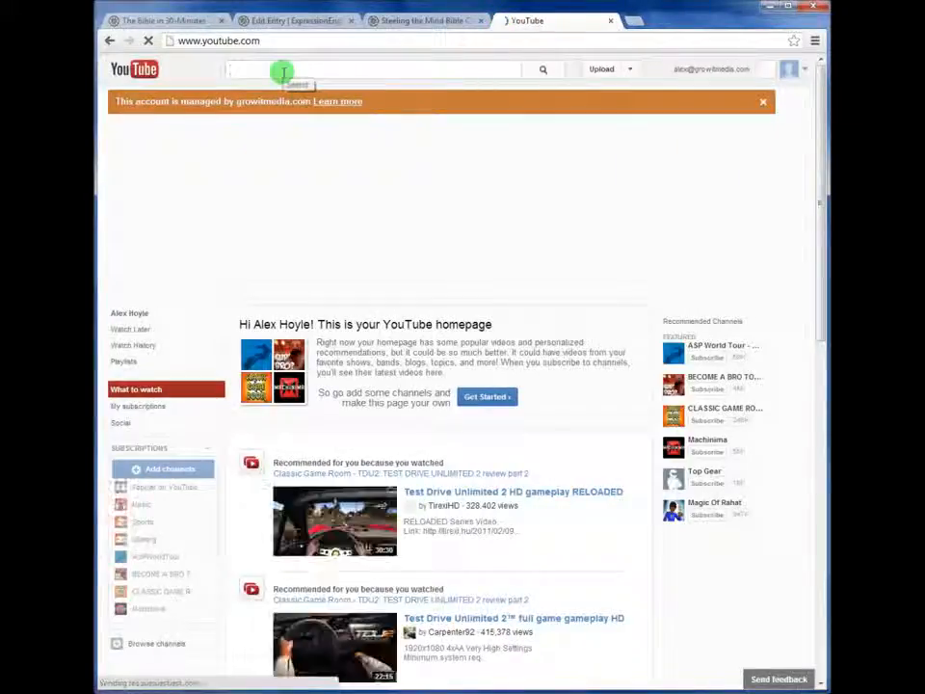
pyautogui.scroll(-3, 315, 361)
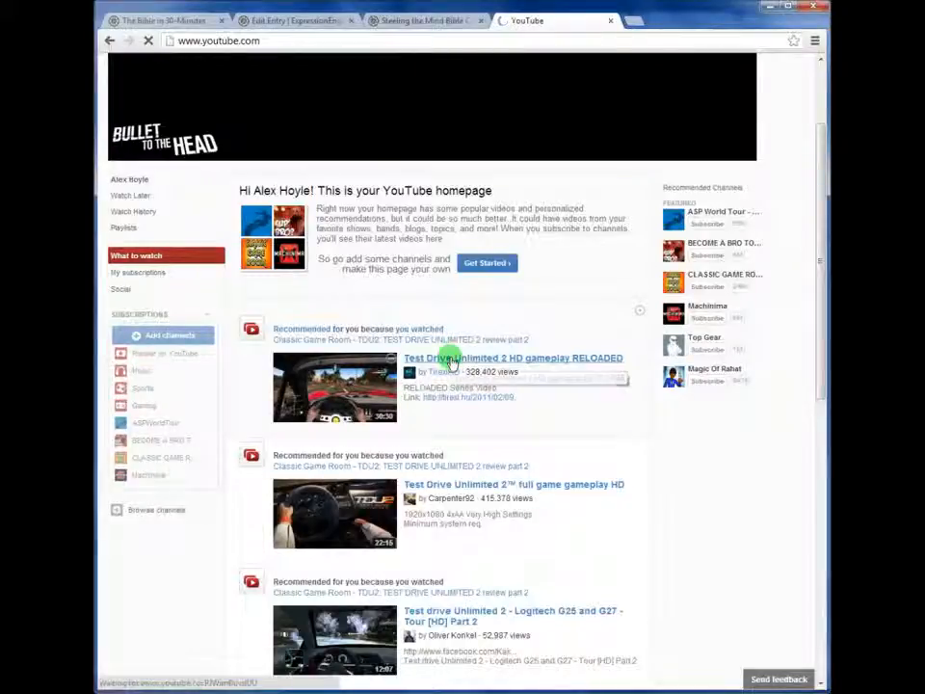
pyautogui.click(450, 362)
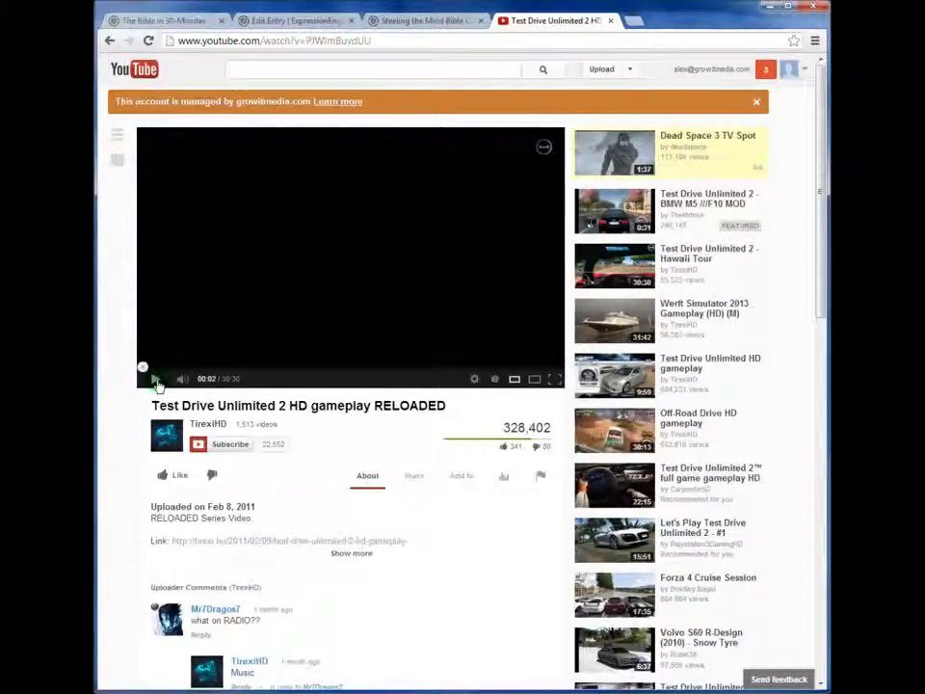
# Copy the video ID PJWimBuvdUU from the end of the YouTube page address
pyautogui.click(305, 40)
pyautogui.click(306, 40)
pyautogui.moveTo(306, 39); pyautogui.dragTo(372, 40)
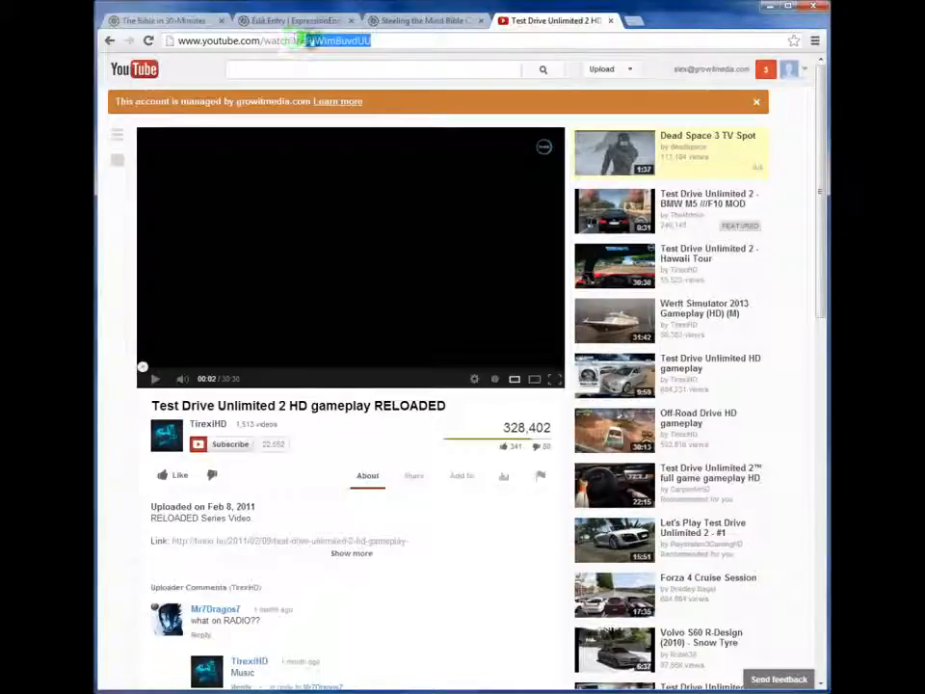
pyautogui.rightClick(314, 42)
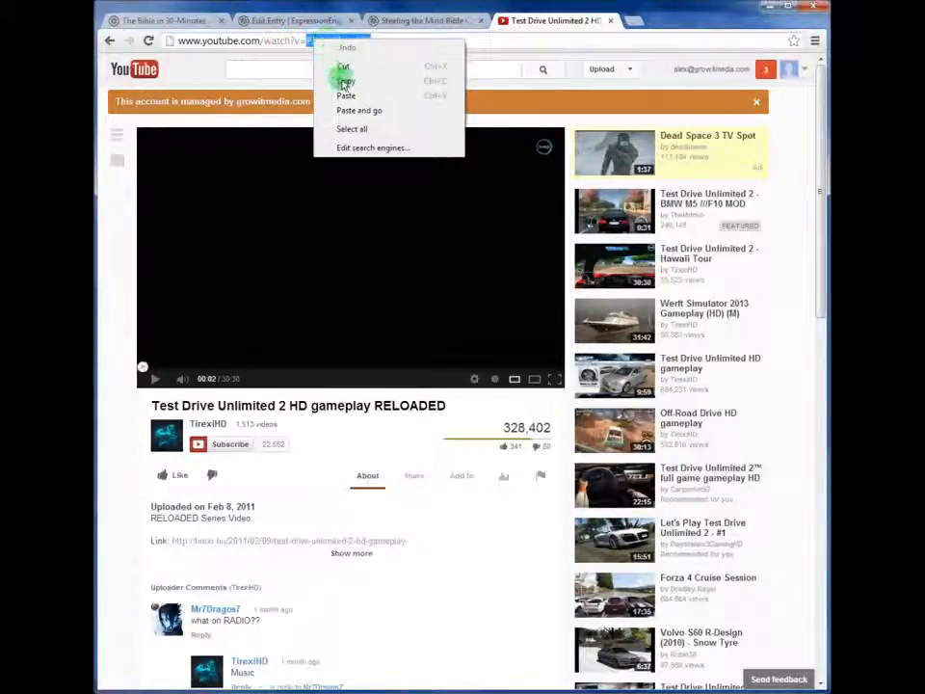
pyautogui.click(341, 78)
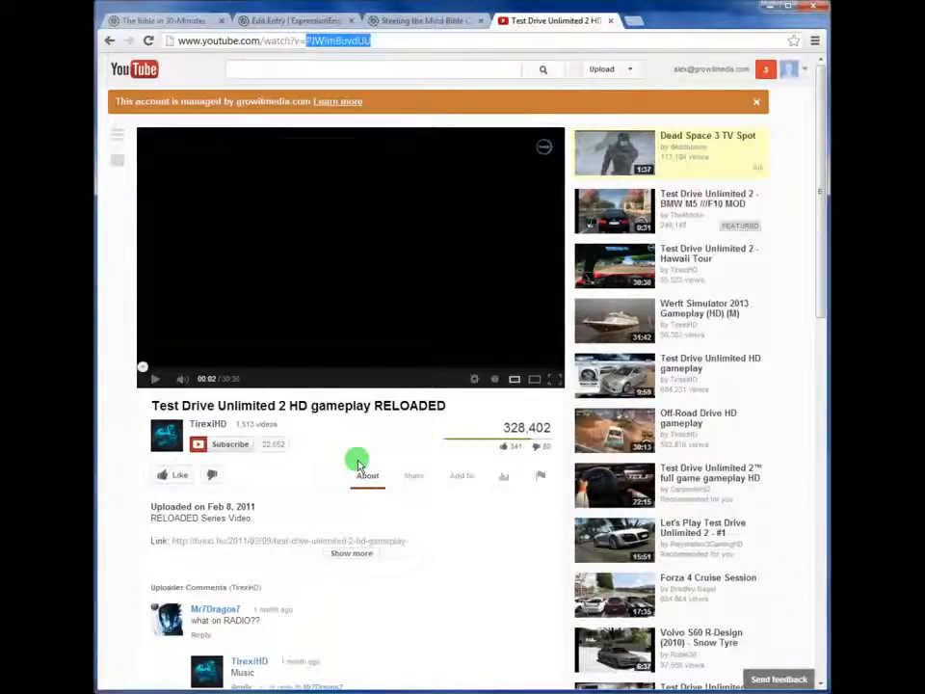
# Display the video's share link and compare the ID at its end with the ID in the page address
pyautogui.click(413, 475)
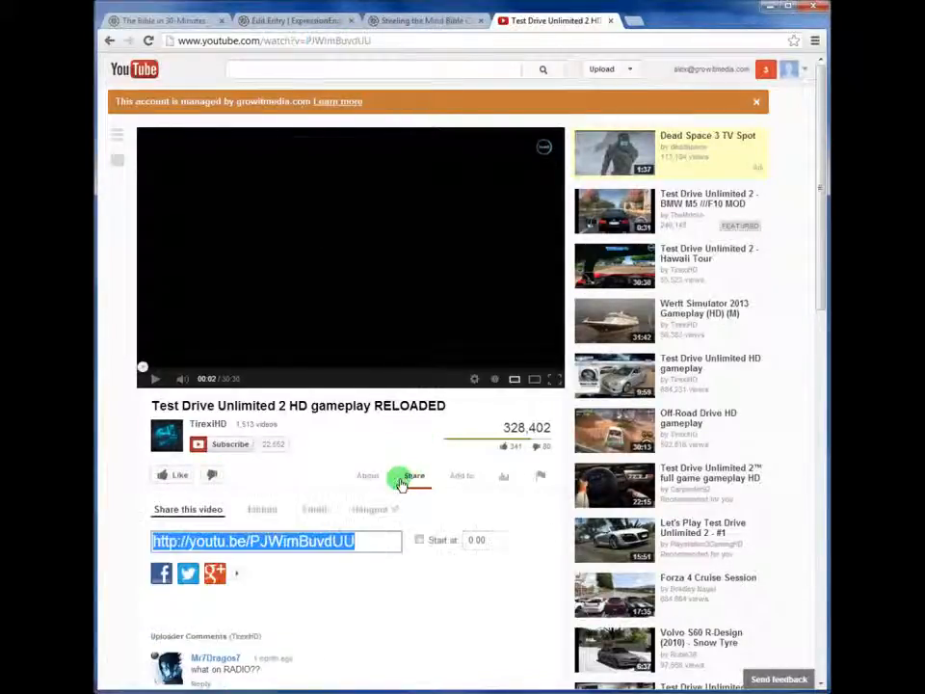
pyautogui.click(265, 541)
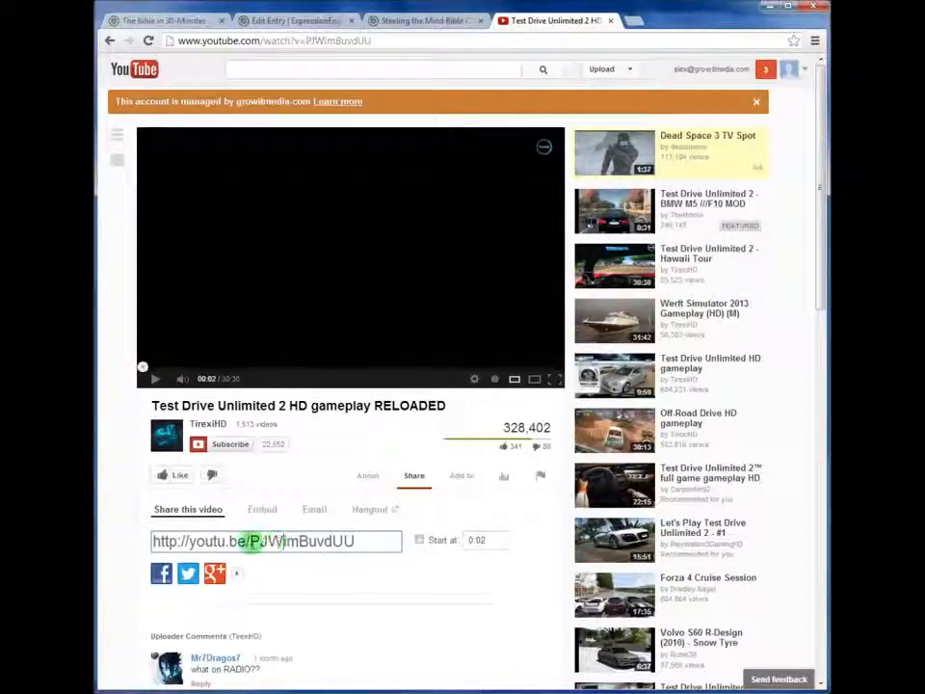
pyautogui.click(413, 476)
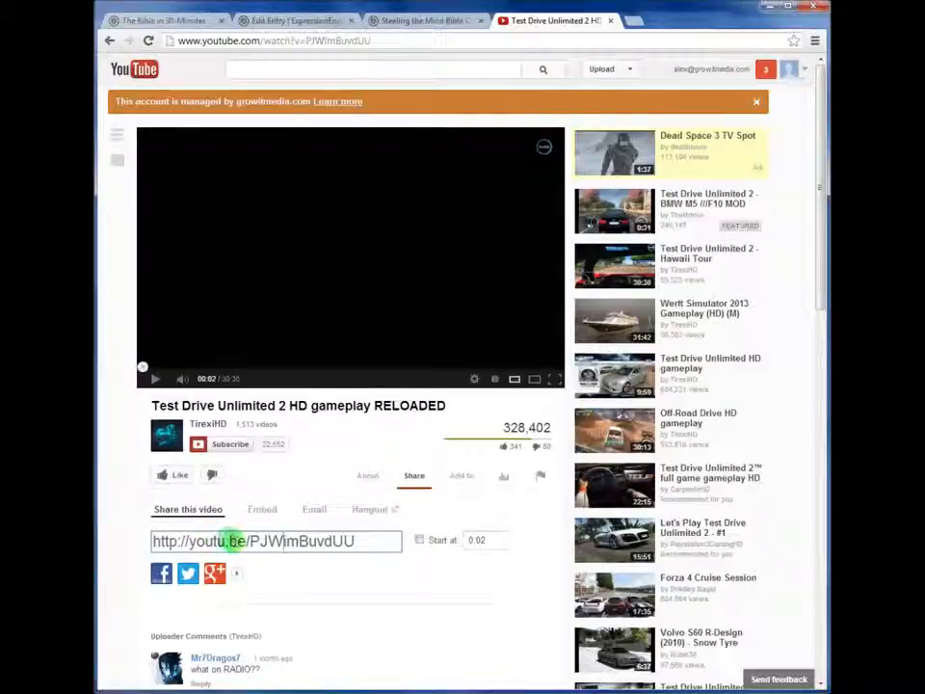
pyautogui.moveTo(147, 542); pyautogui.dragTo(376, 536)
pyautogui.click(376, 537)
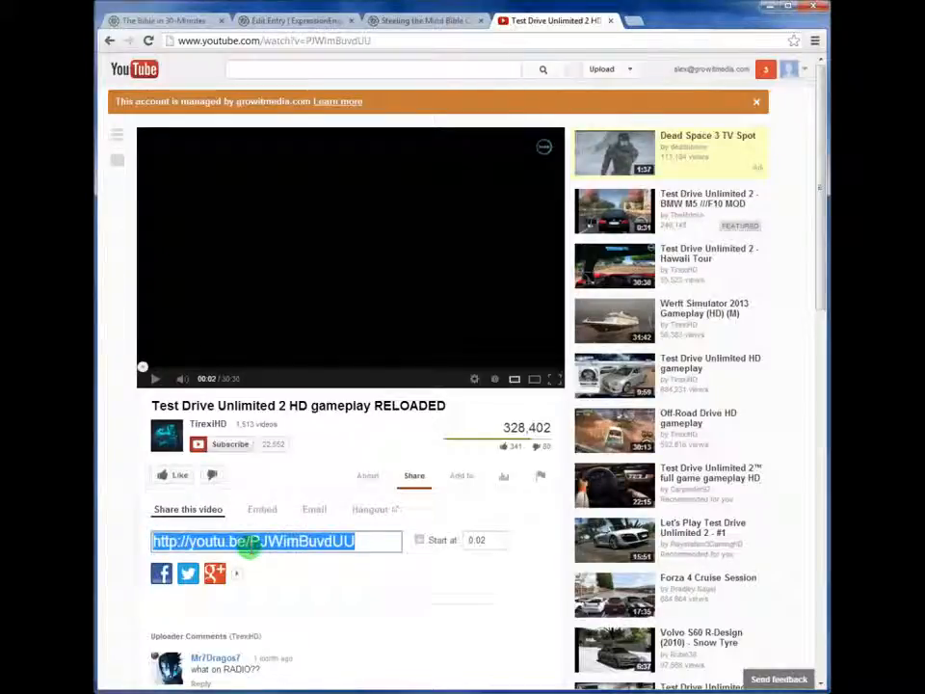
pyautogui.moveTo(248, 540); pyautogui.dragTo(367, 540)
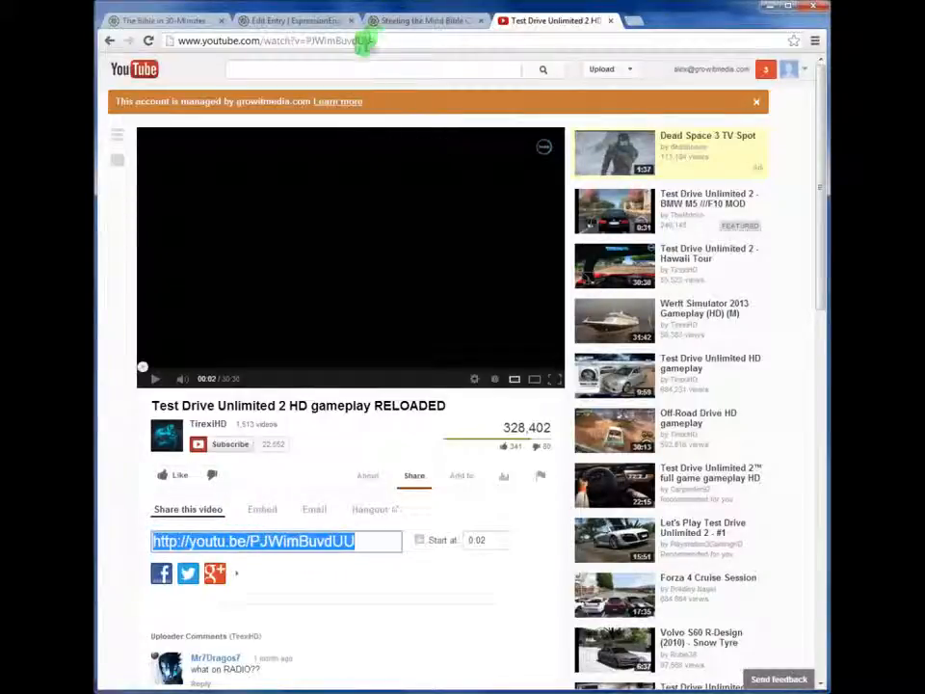
pyautogui.moveTo(304, 40); pyautogui.dragTo(412, 41)
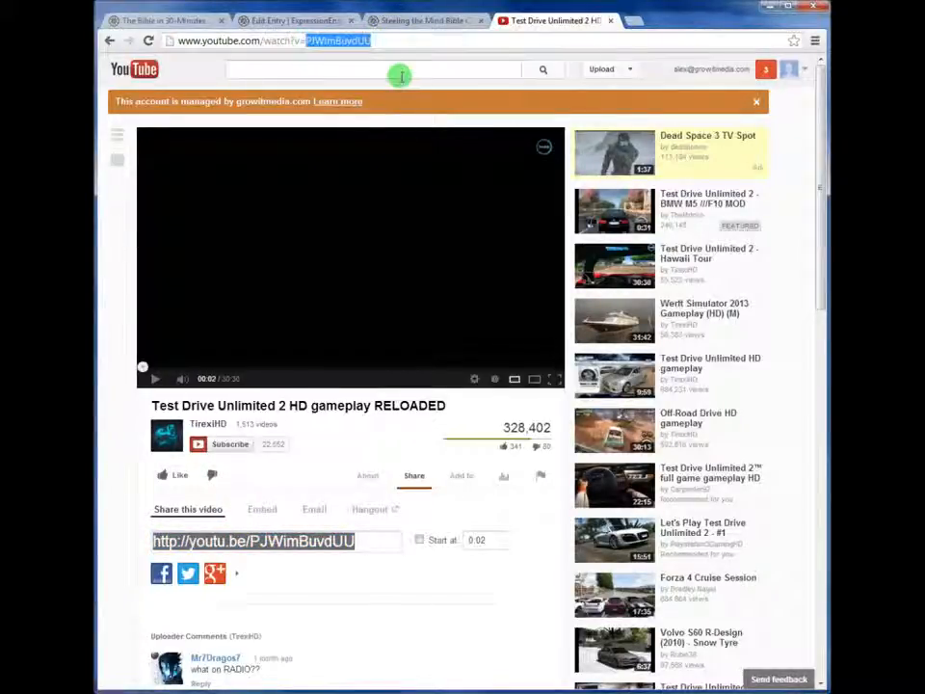
# Close the YouTube page and replace the video ID in the Flash Properties URL with the copied PJWimBuvdUU
pyautogui.click(610, 20)
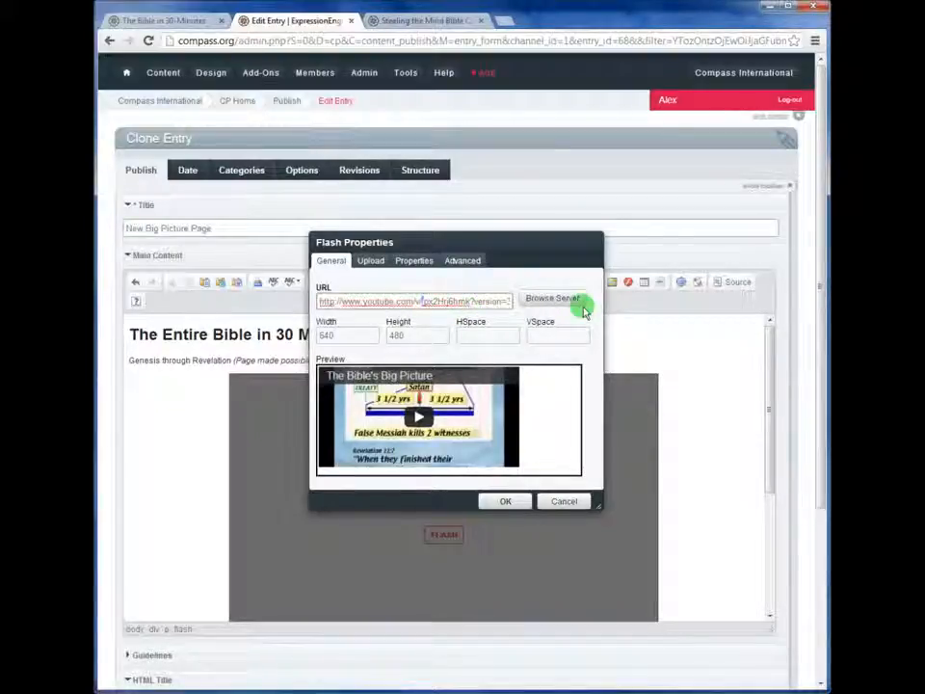
pyautogui.hotkey('shift', 'Right')
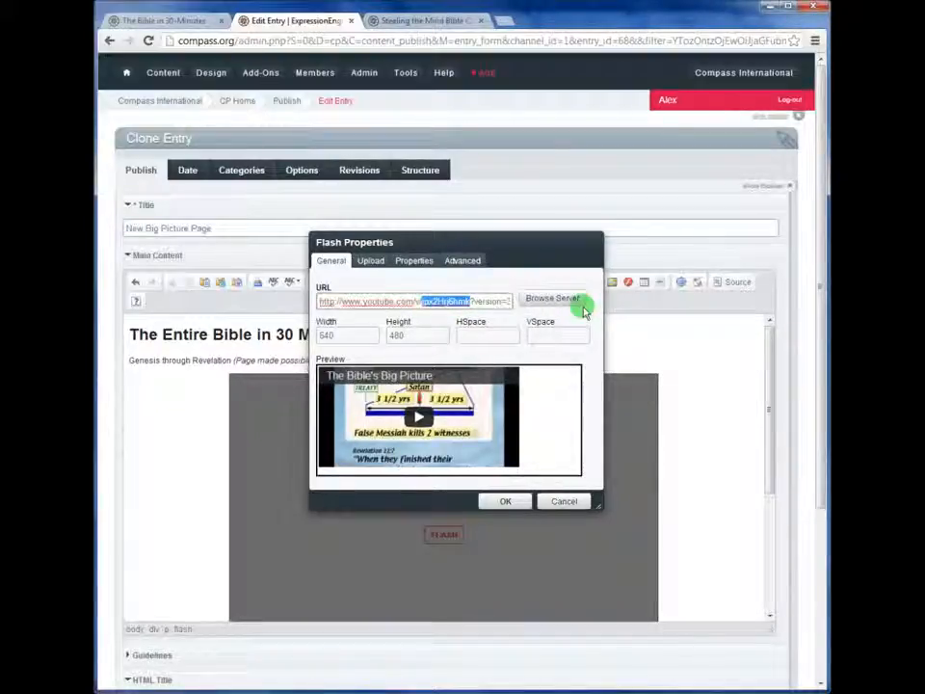
pyautogui.hotkey('ctrl', 'v')
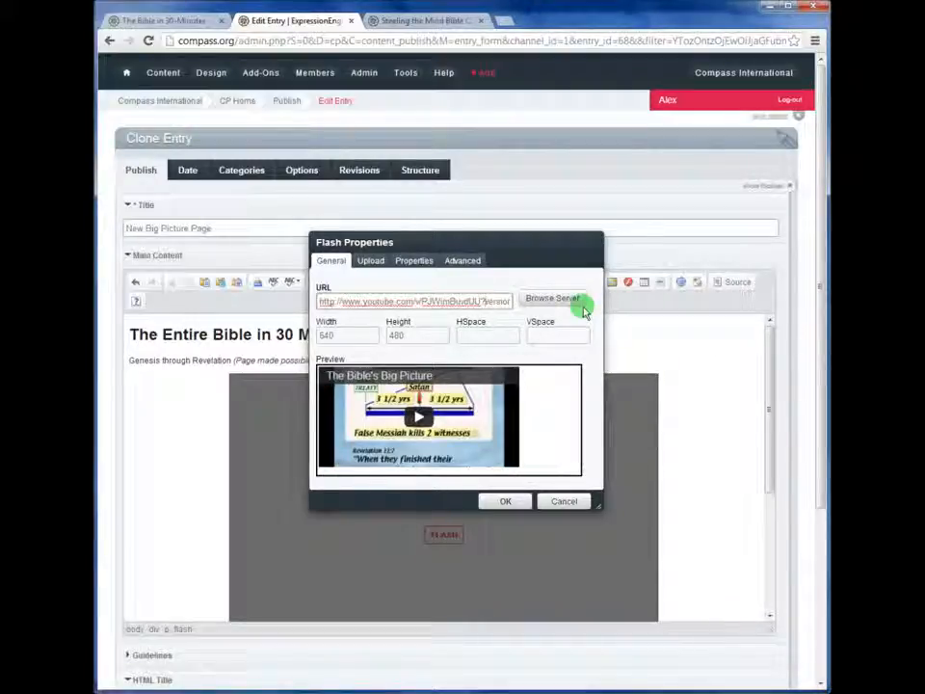
# Examine the parameters that follow the new video ID in the Flash URL
pyautogui.press('Right')
pyautogui.press('Right')
pyautogui.press('Right')
pyautogui.press('Right')
pyautogui.press('Right')
pyautogui.press('Right')
pyautogui.press('Right')
pyautogui.press('Right')
pyautogui.press('Right')
pyautogui.press('Right')
pyautogui.press('Right')
pyautogui.press('Right')
pyautogui.press('Right')
pyautogui.press('Right')
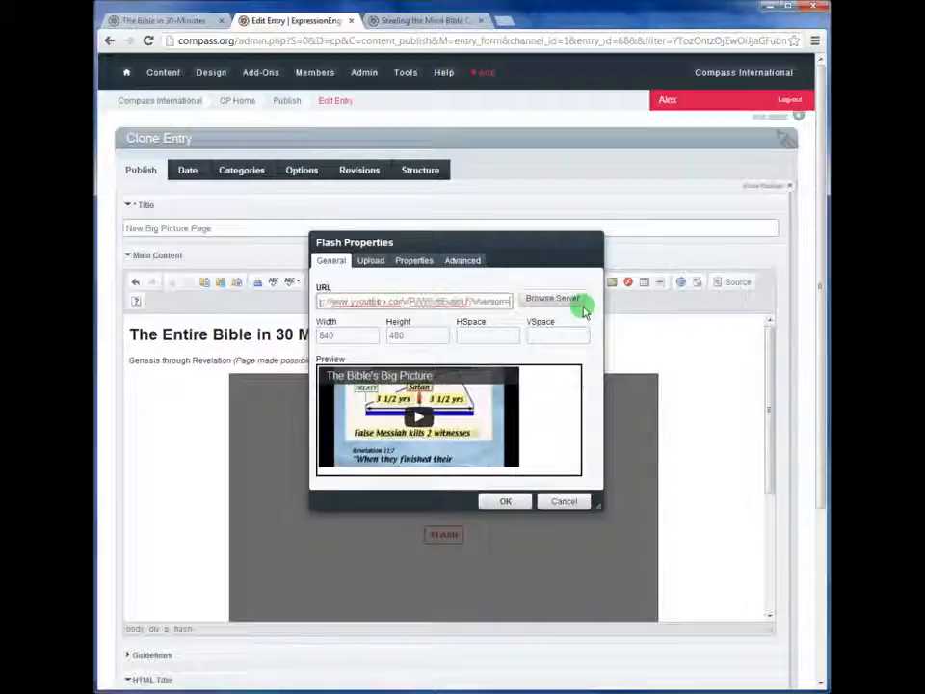
pyautogui.press('Right')
pyautogui.press('Right')
pyautogui.press('Right')
pyautogui.press('Right')
pyautogui.press('Right')
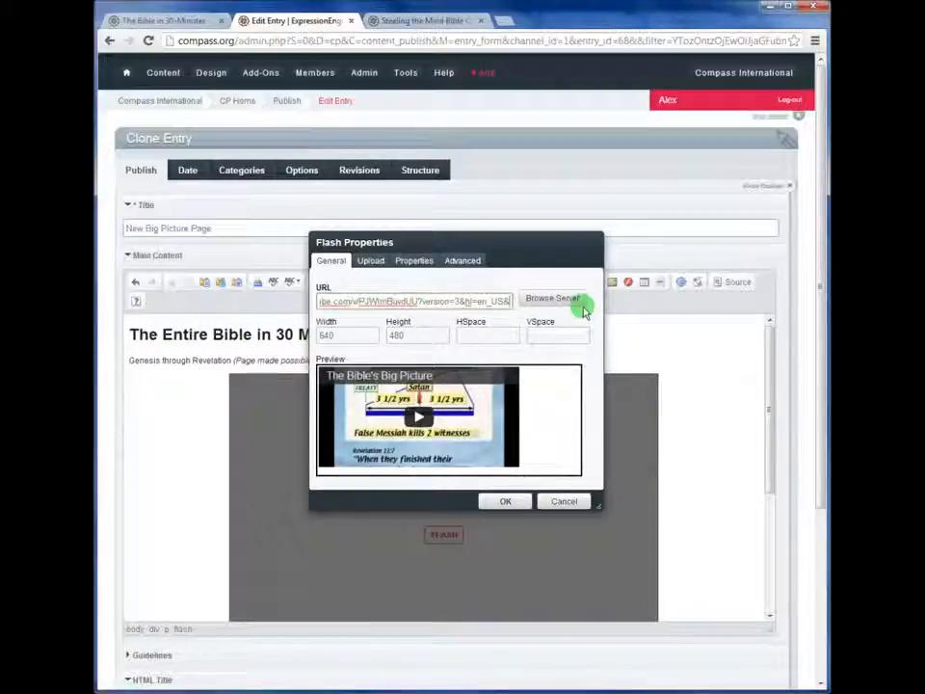
# Insert autoplay=true& before version=3 in the Flash URL, check the remaining parameters, and apply the Flash properties
pyautogui.click(475, 300)
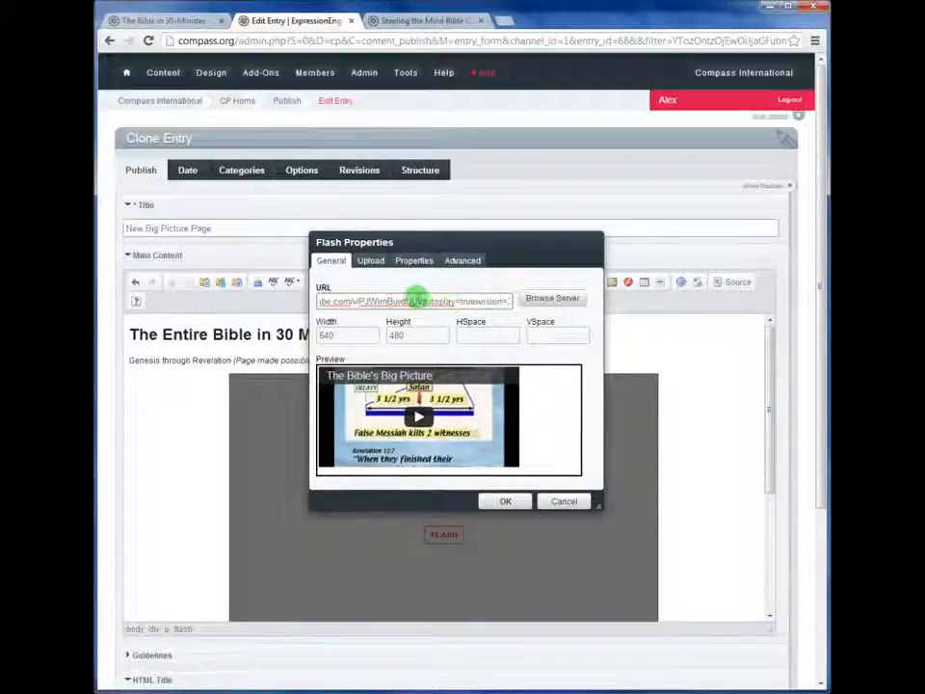
pyautogui.moveTo(417, 301); pyautogui.dragTo(423, 300)
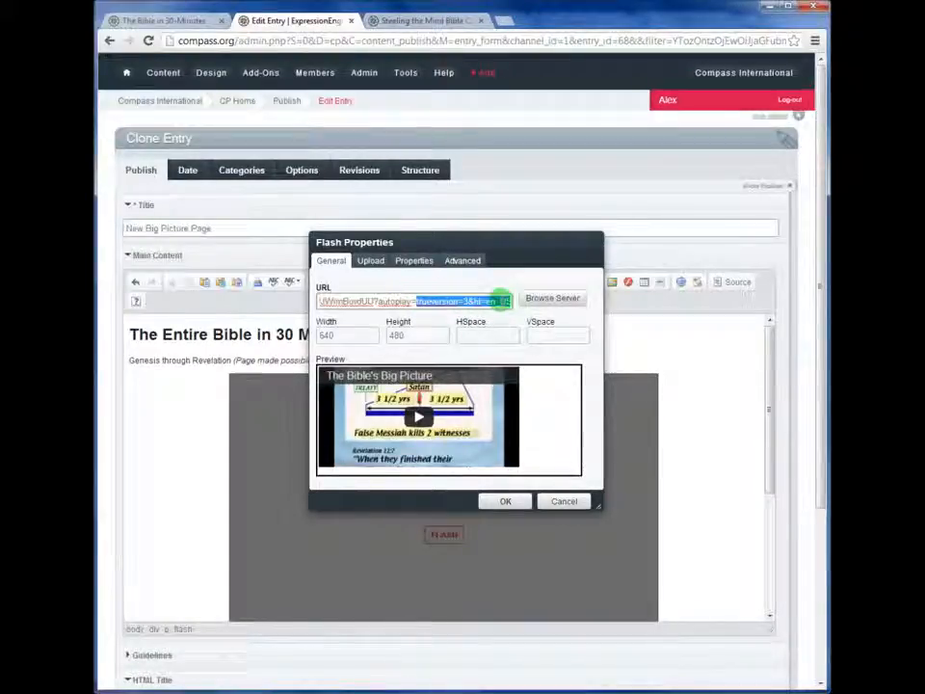
pyautogui.click(469, 301)
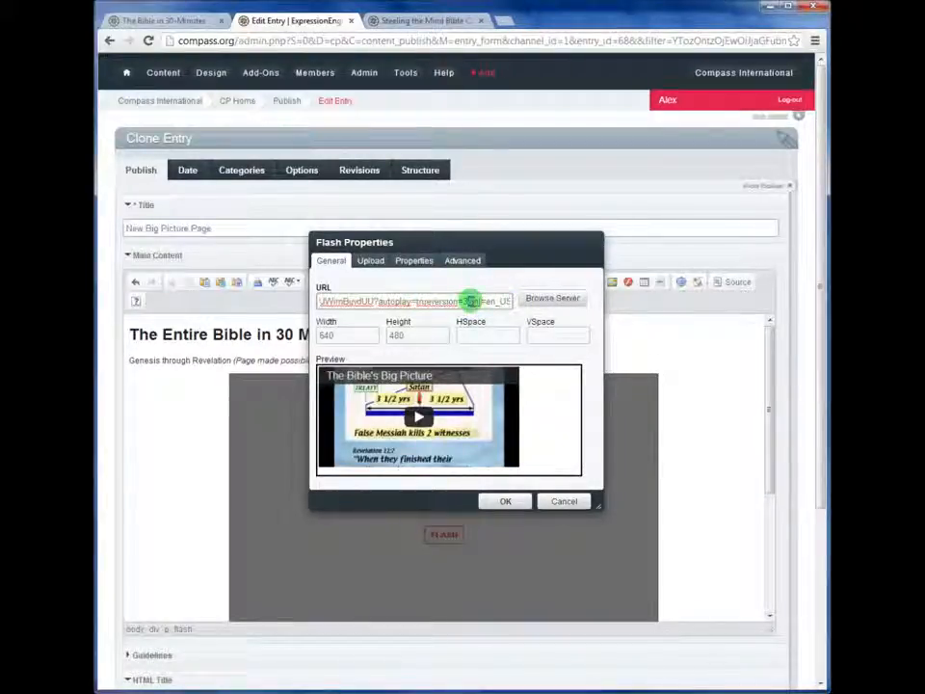
pyautogui.moveTo(470, 300); pyautogui.dragTo(409, 301)
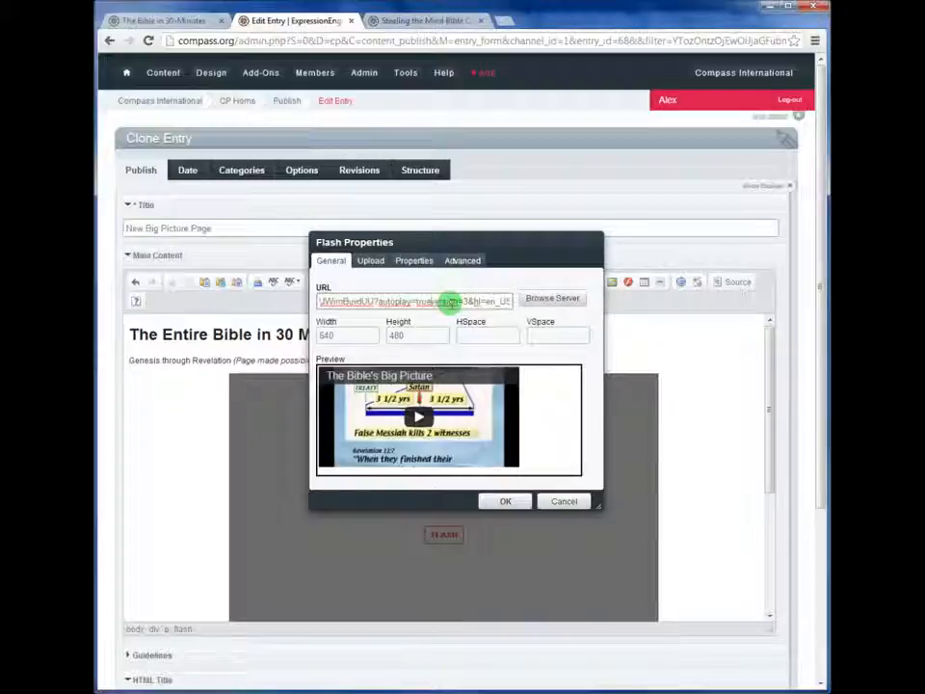
pyautogui.moveTo(450, 302); pyautogui.dragTo(465, 296)
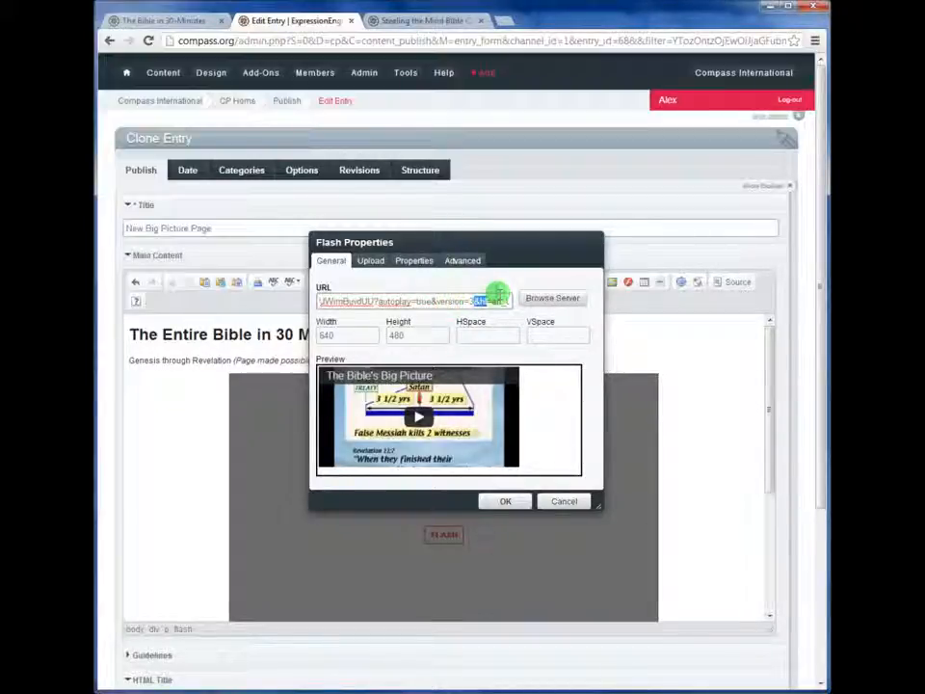
pyautogui.moveTo(490, 297)
pyautogui.mouseDown()
pyautogui.moveTo(520, 300)
pyautogui.moveTo(439, 301)
pyautogui.moveTo(503, 300)
pyautogui.mouseUp()
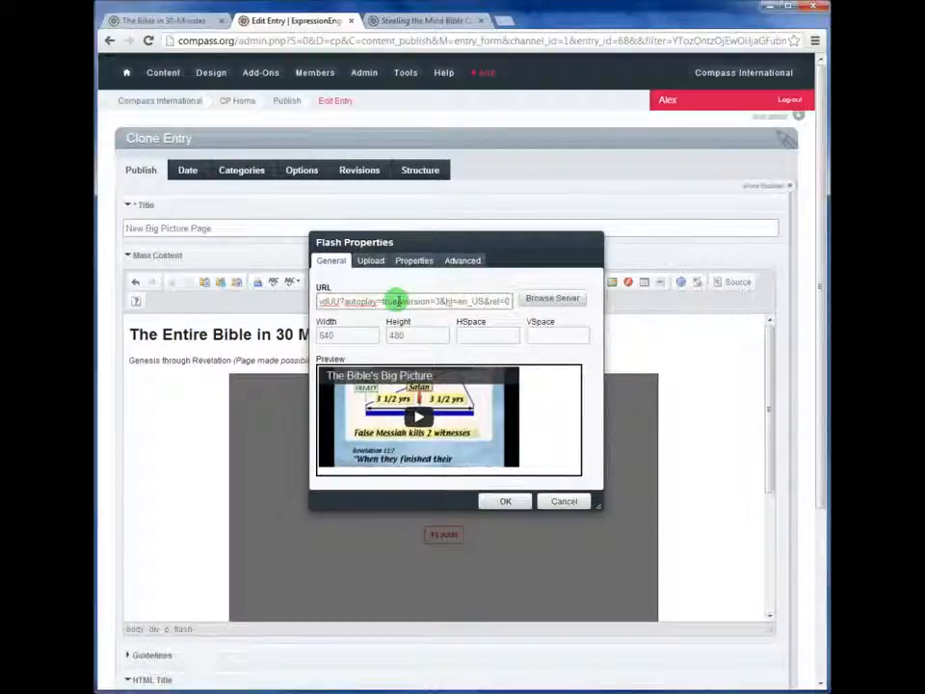
pyautogui.click(507, 502)
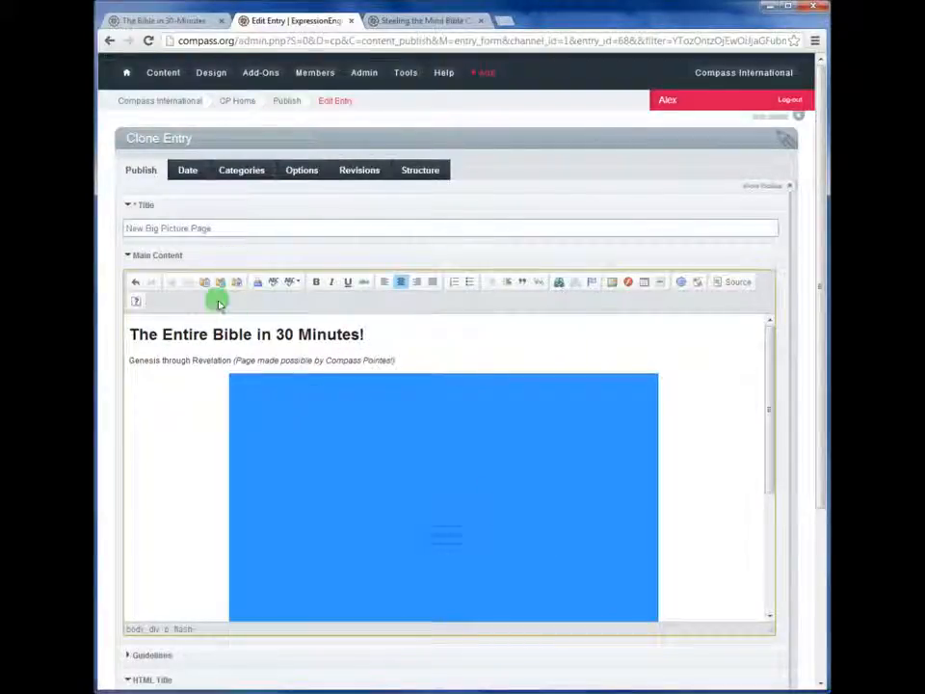
# Set both the HTML Title and the Meta Description of the cloned entry to "Test Copy Page"
pyautogui.scroll(-5, 165, 366)
pyautogui.scroll(-3, 165, 383)
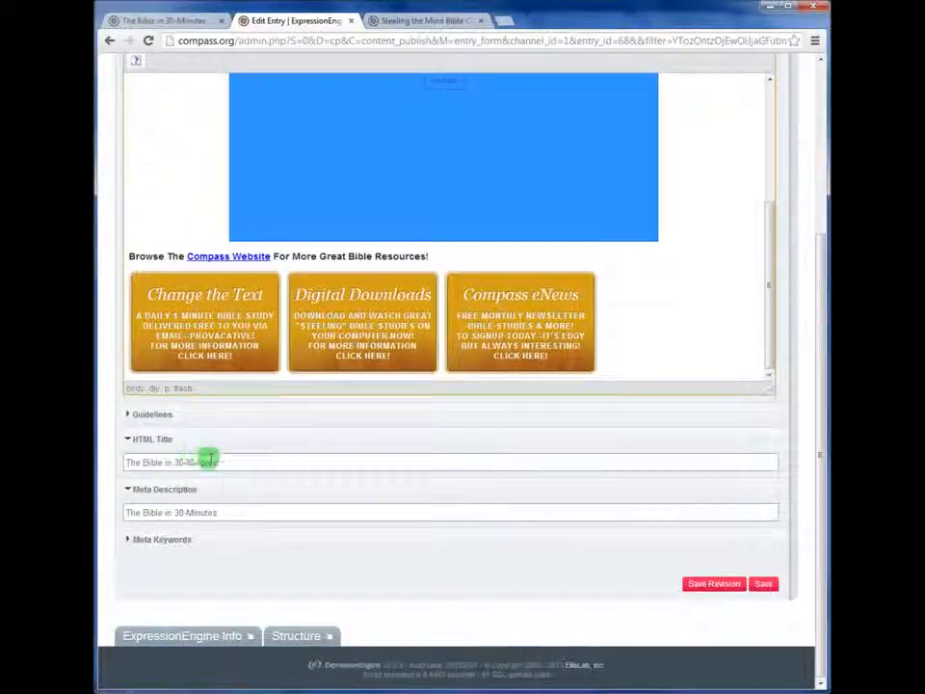
pyautogui.click(224, 461)
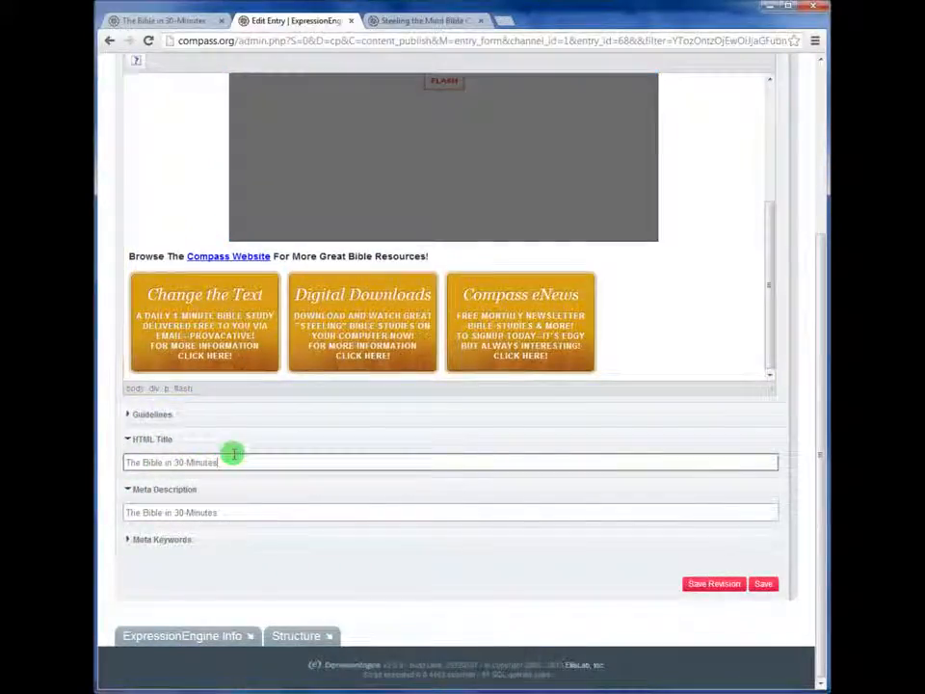
pyautogui.tripleClick(234, 454)
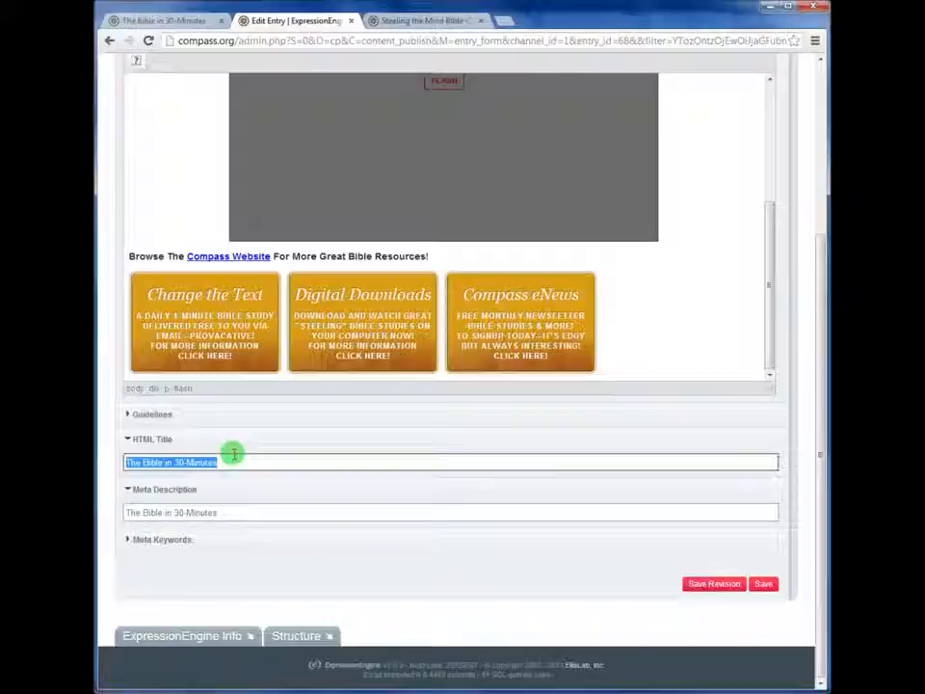
pyautogui.write('Test Copy Pl')
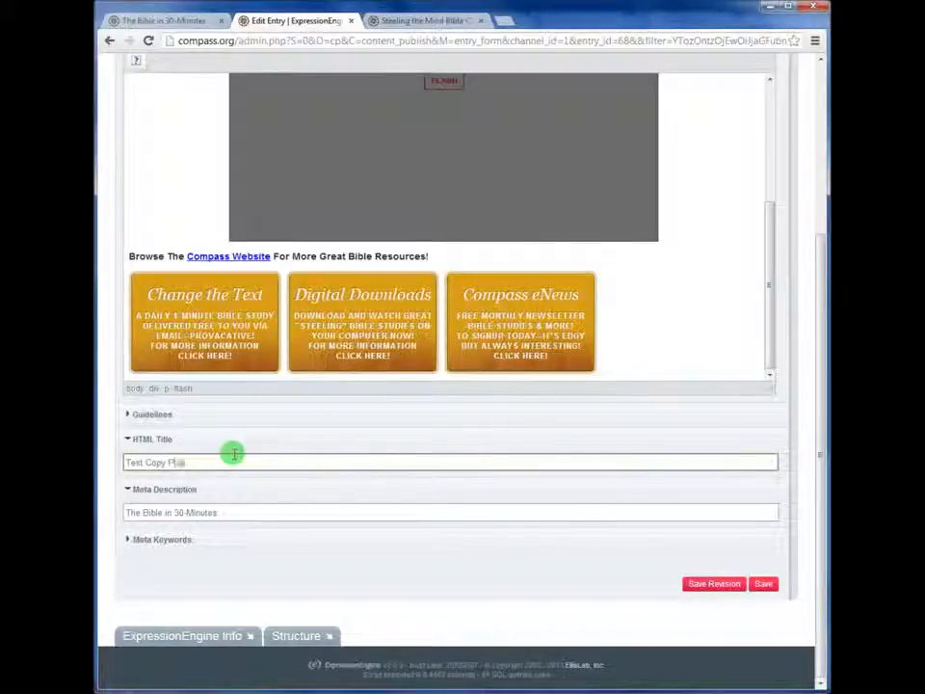
pyautogui.write('ge')
pyautogui.press('Tab')
pyautogui.write('Test Cop')
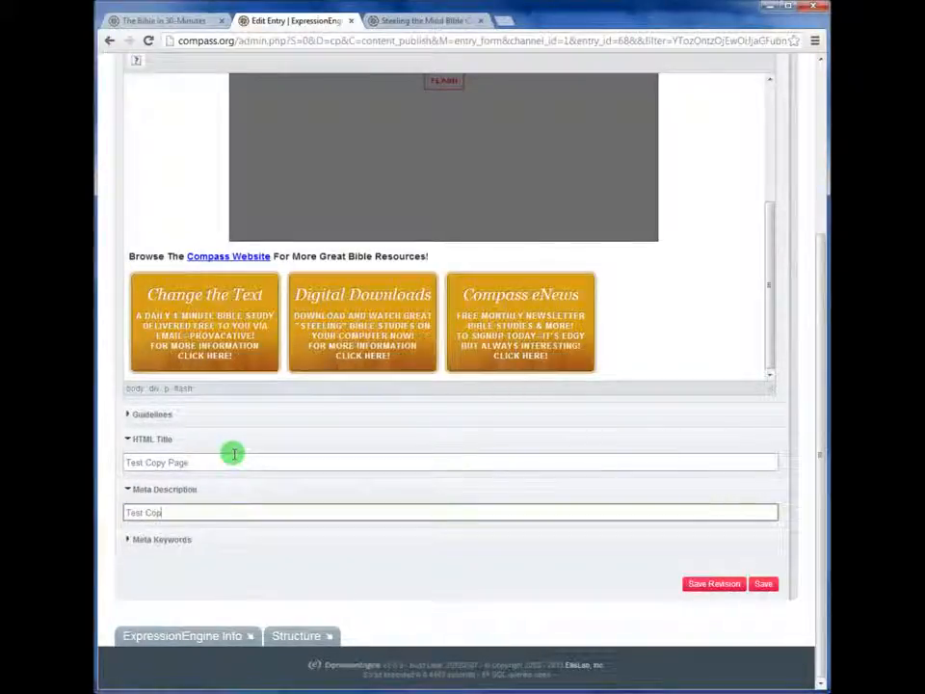
# Look over the cloned entry's title and main content, and save the entry
pyautogui.scroll(10, 234, 454)
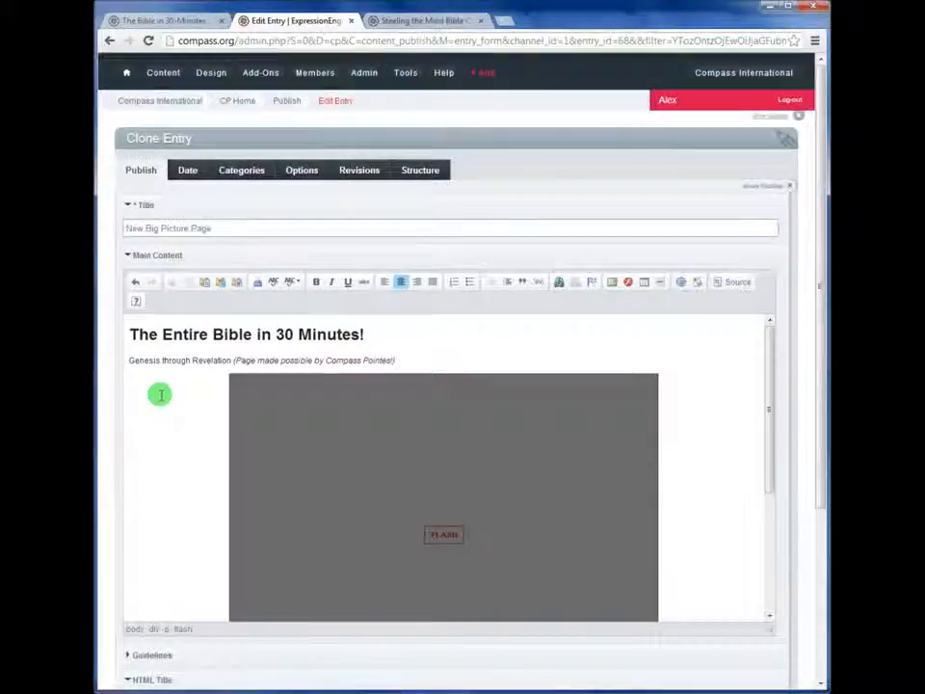
pyautogui.scroll(-10, 331, 382)
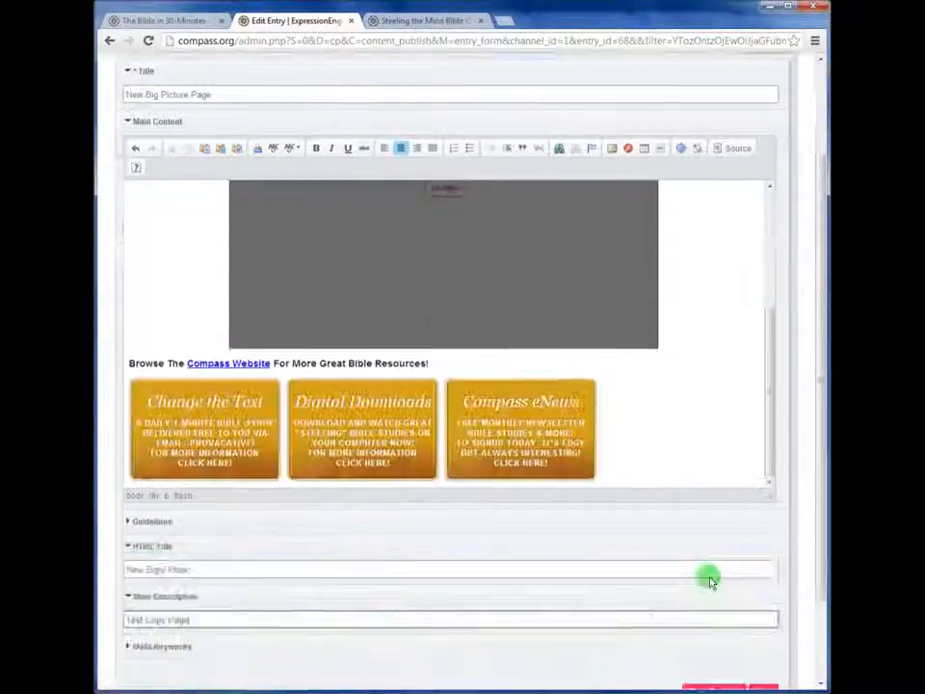
pyautogui.click(762, 624)
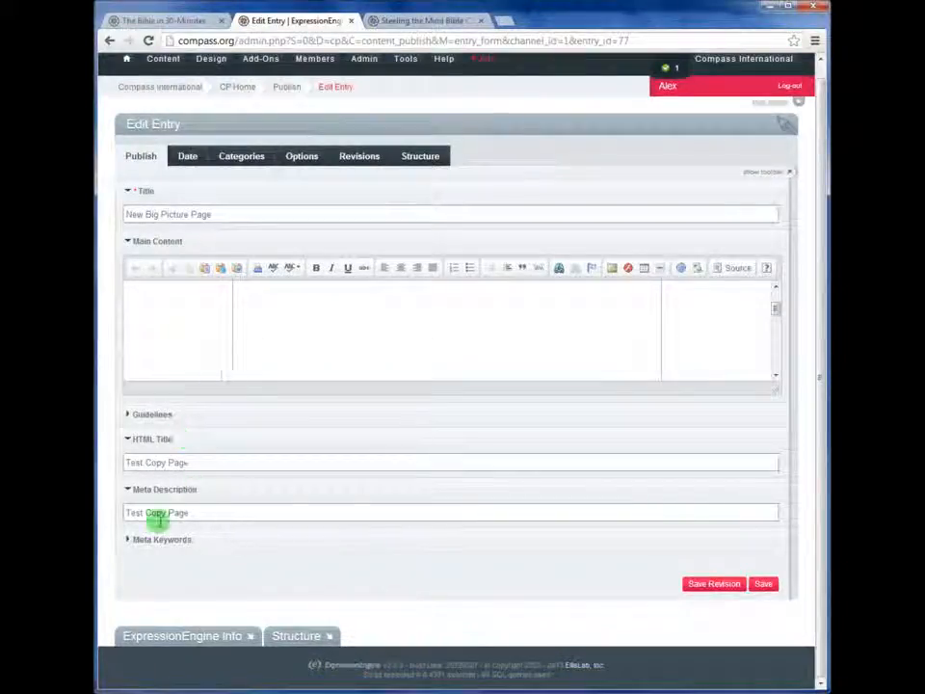
# Review the Date, Categories, Options and Revisions settings of the saved entry
pyautogui.click(189, 156)
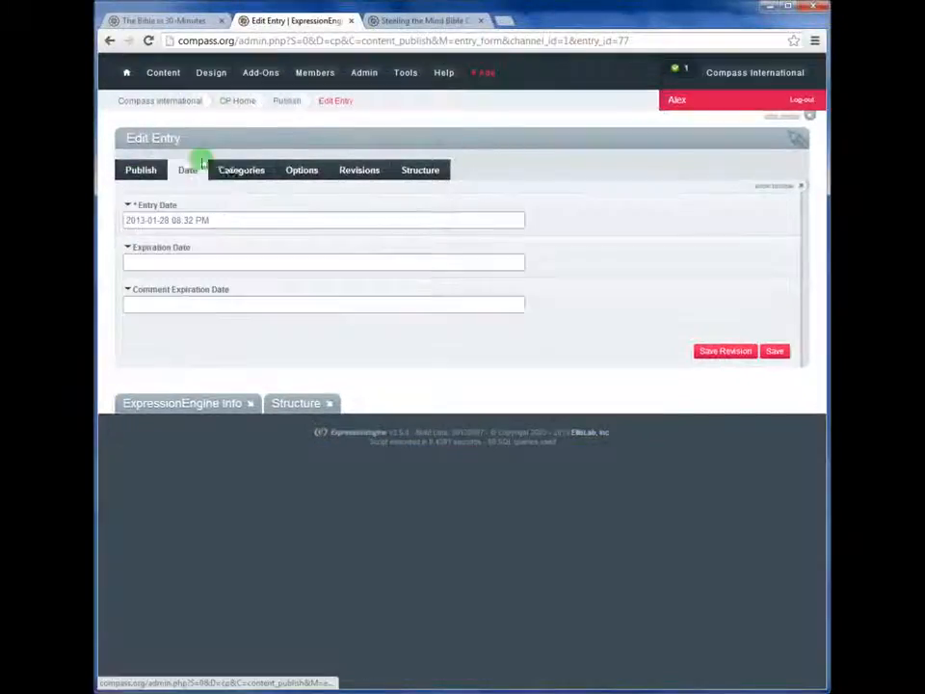
pyautogui.click(238, 171)
pyautogui.click(306, 171)
pyautogui.click(349, 172)
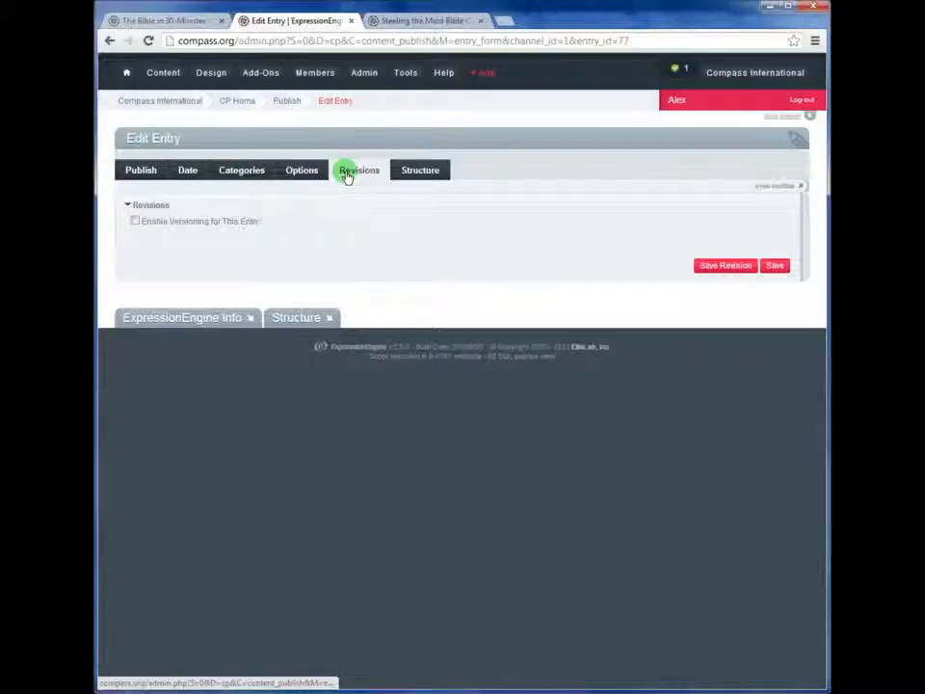
# Check the entry's Structure settings and open the Pages channel's entry list for editing in a new browser tab
pyautogui.click(410, 170)
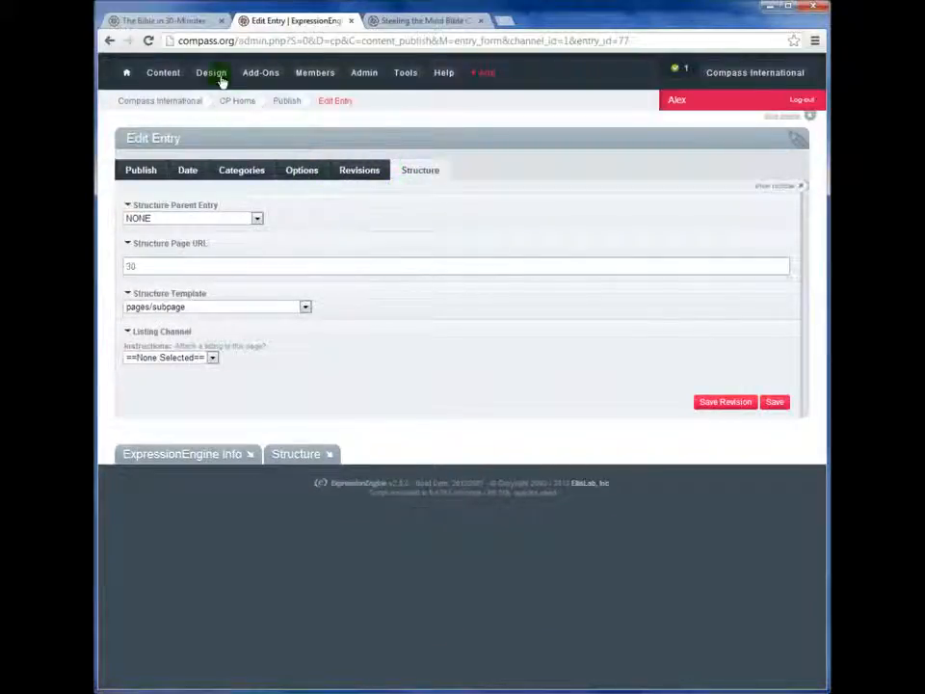
pyautogui.moveTo(163, 83)
pyautogui.moveTo(159, 109)
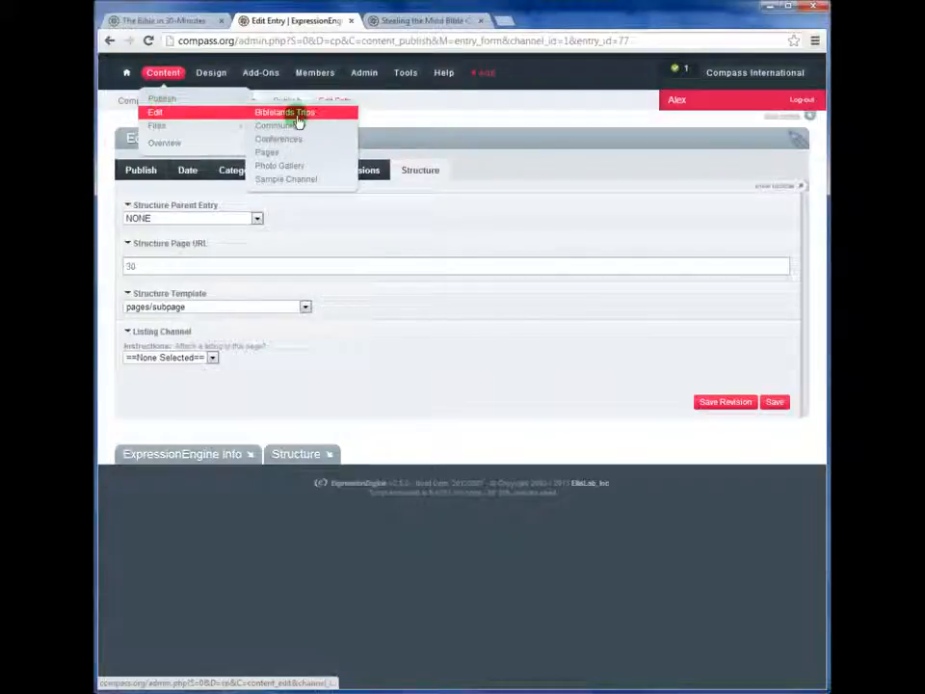
pyautogui.keyDown('ctrl'); pyautogui.click(265, 155); pyautogui.keyUp('ctrl')
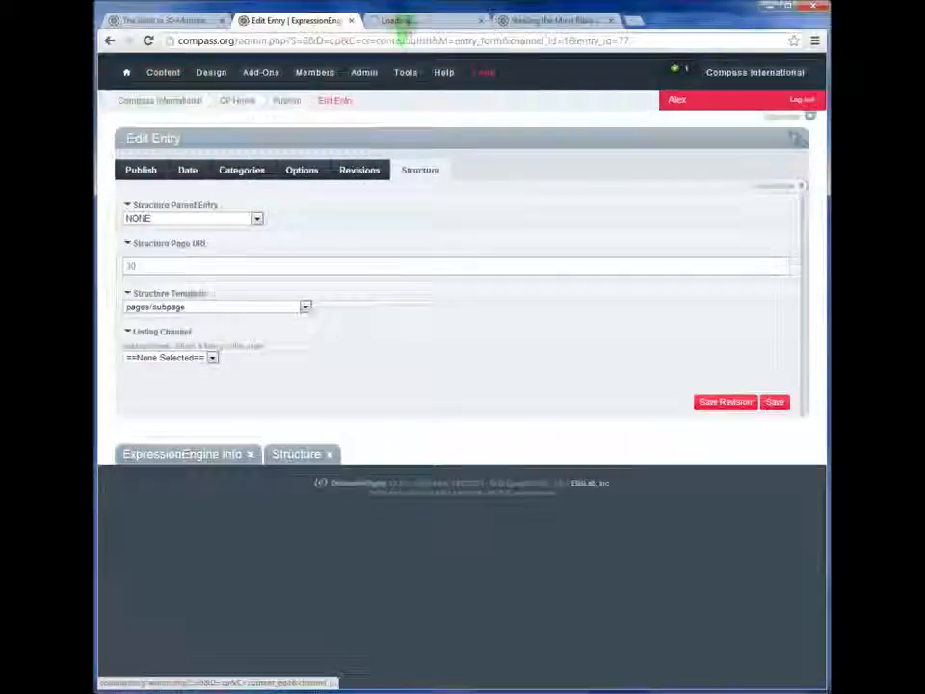
pyautogui.click(414, 20)
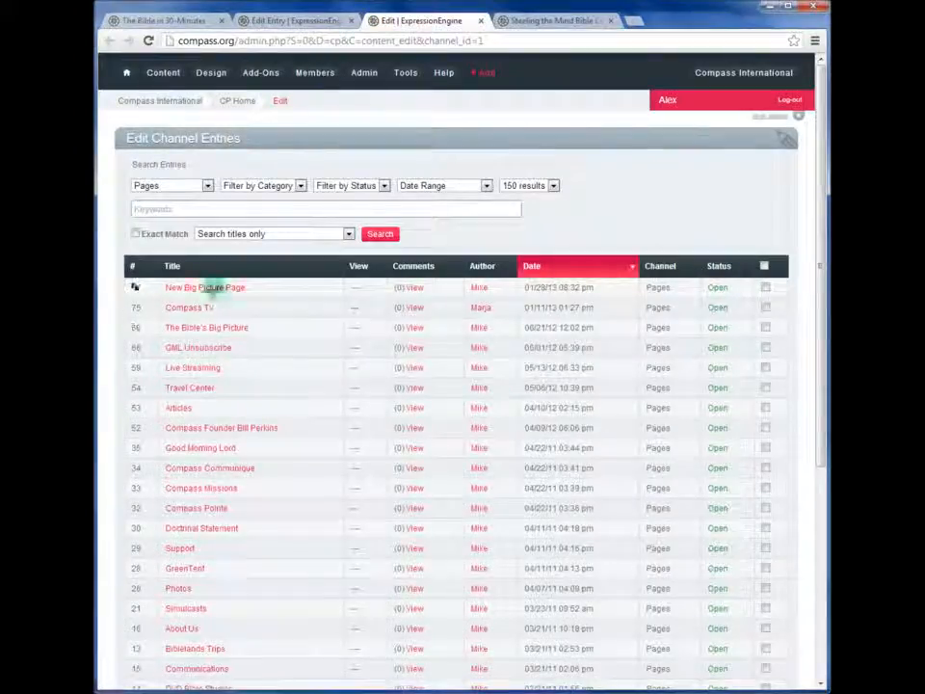
# Open the New Big Picture Page entry for editing from the Pages entry list
pyautogui.click(213, 288)
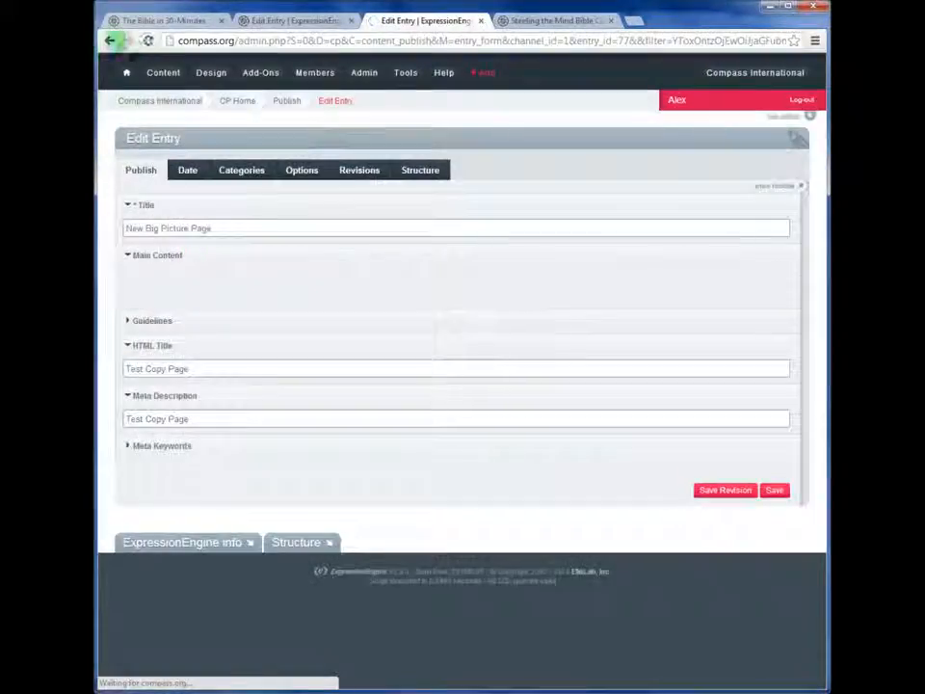
pyautogui.click(109, 40)
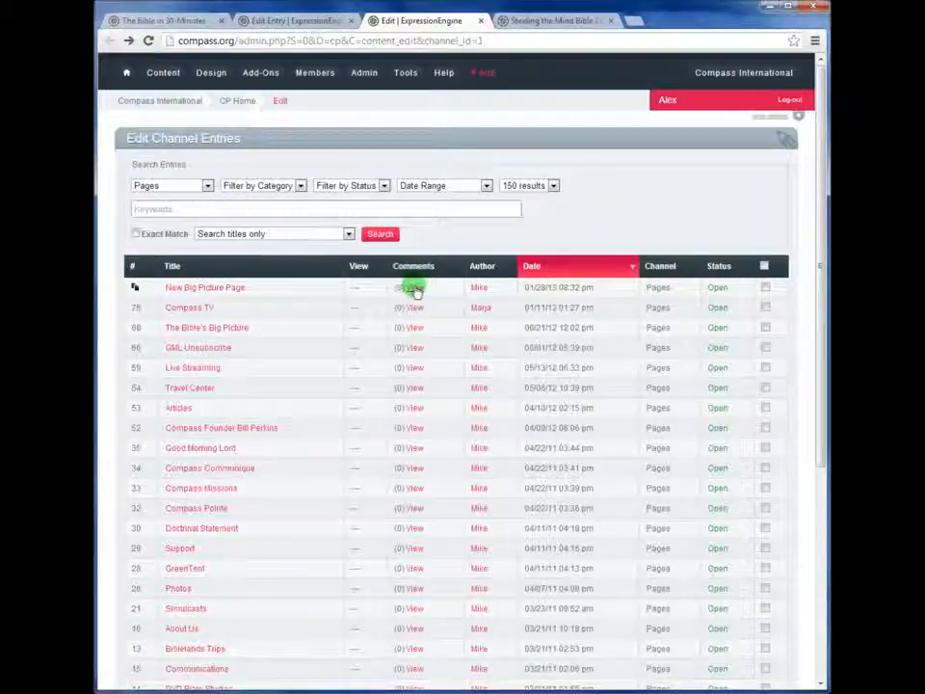
pyautogui.moveTo(357, 288); pyautogui.dragTo(341, 291)
pyautogui.click(274, 299)
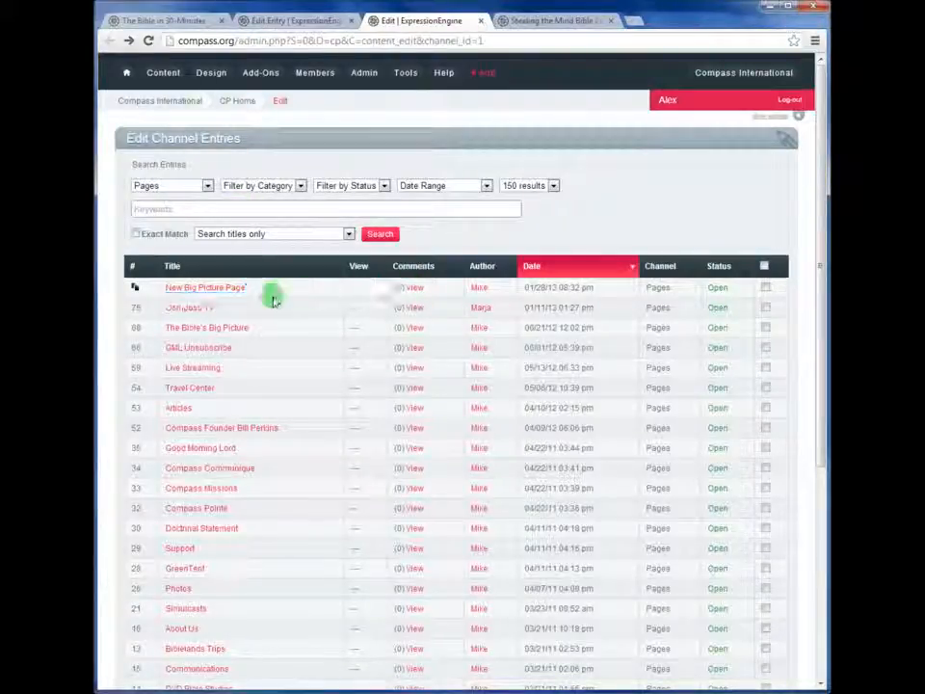
pyautogui.click(223, 289)
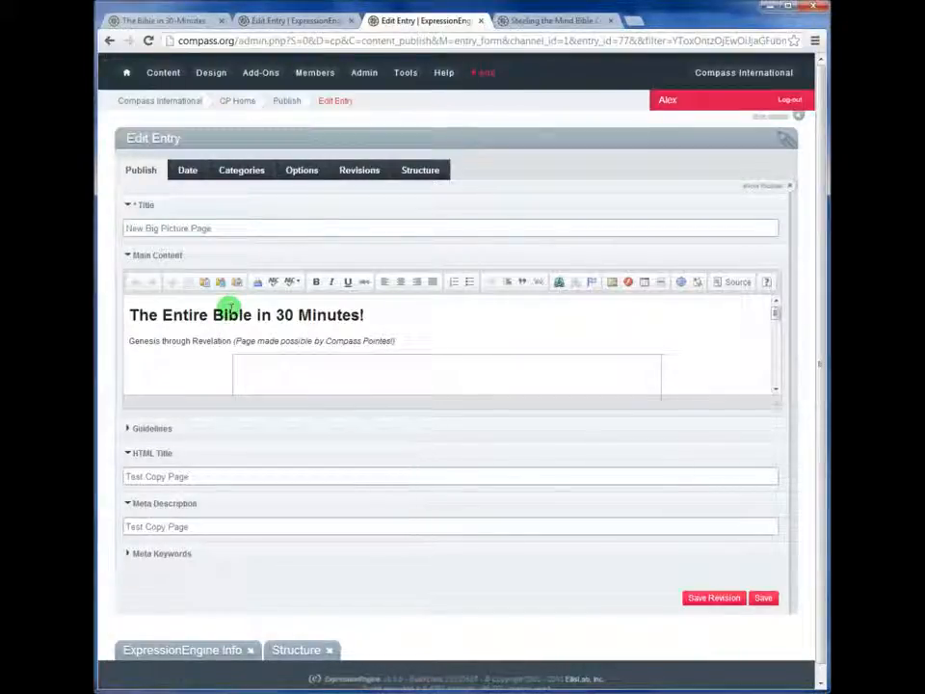
# Compare the original live page's web address with the Structure Page URL in the earlier entry tab
pyautogui.click(168, 20)
pyautogui.click(241, 40)
pyautogui.click(395, 21)
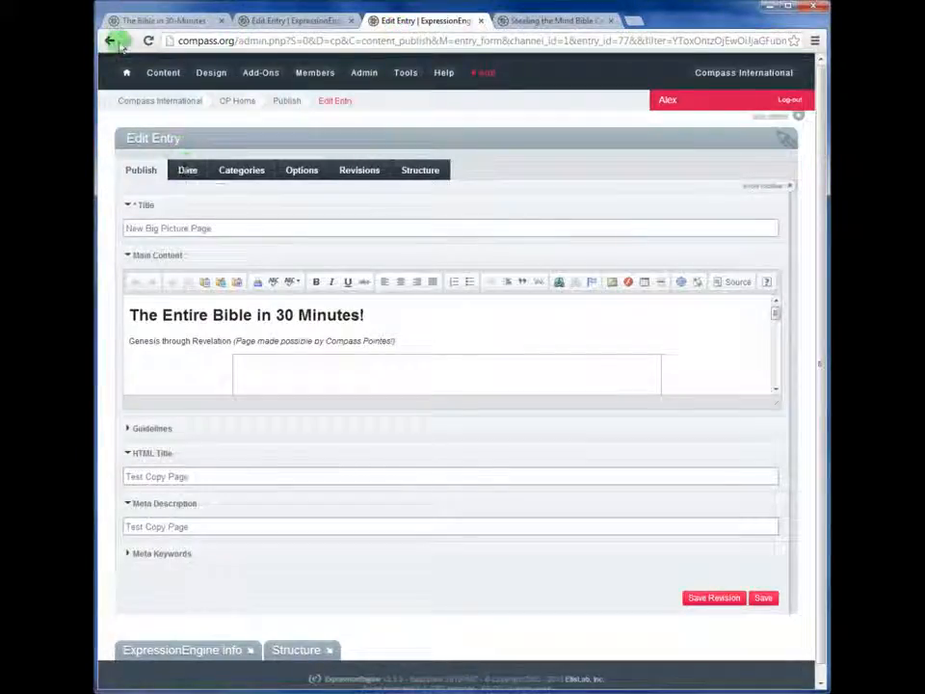
pyautogui.click(323, 19)
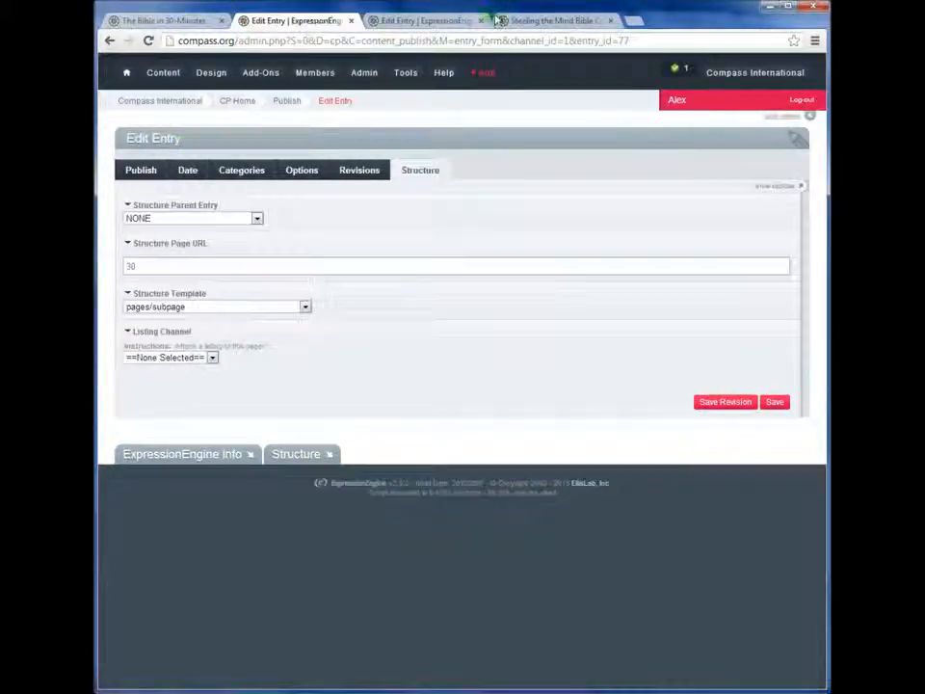
pyautogui.click(389, 21)
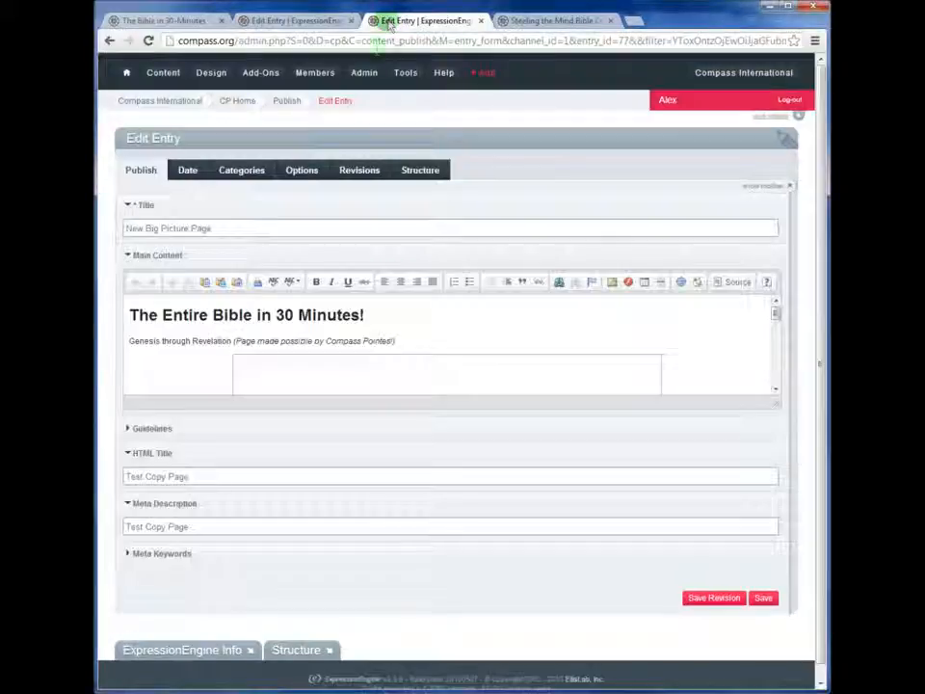
# Set the entry's Structure Page URL to testcopypage_cool and save the entry
pyautogui.click(409, 167)
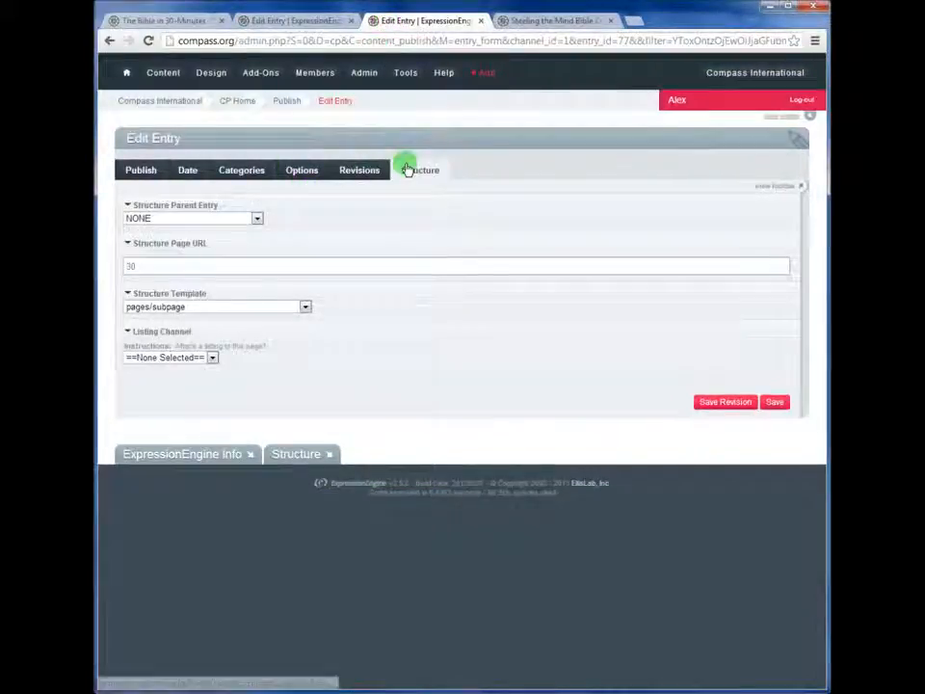
pyautogui.doubleClick(135, 266)
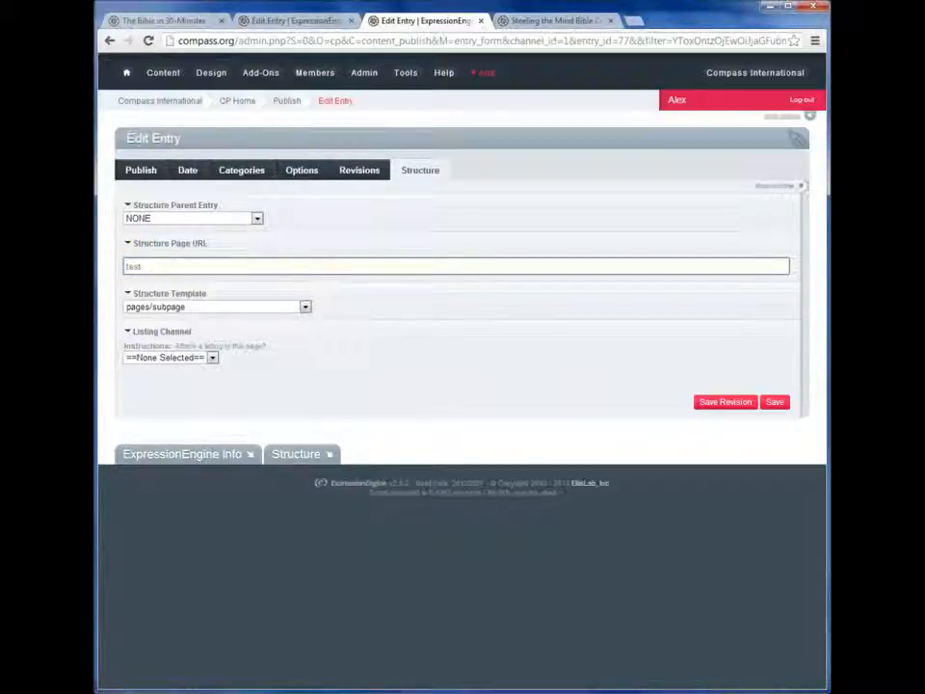
pyautogui.write('_cool')
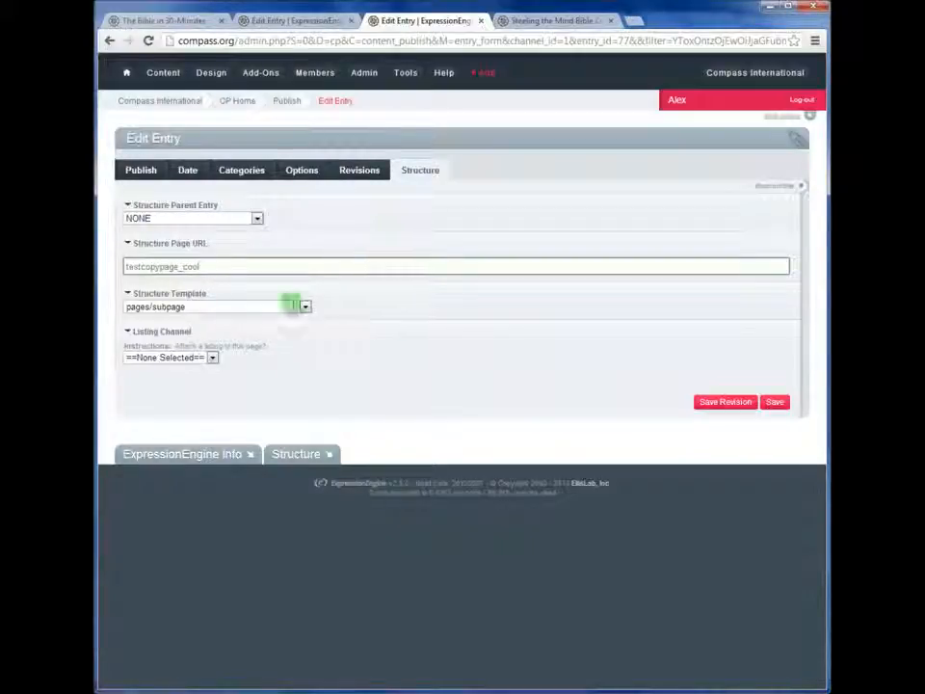
pyautogui.click(775, 403)
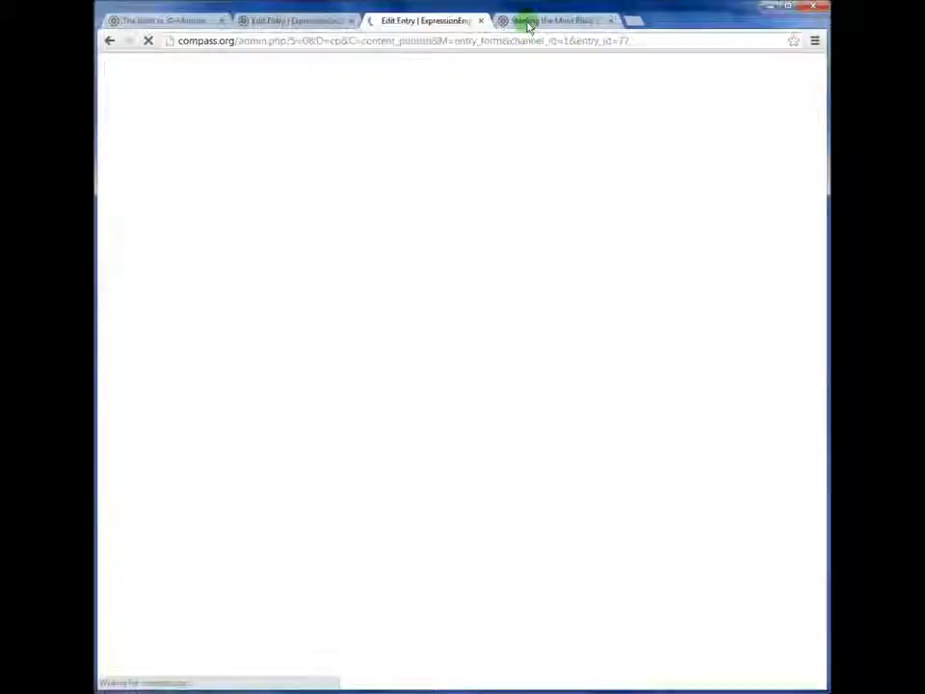
pyautogui.click(528, 21)
pyautogui.click(366, 39)
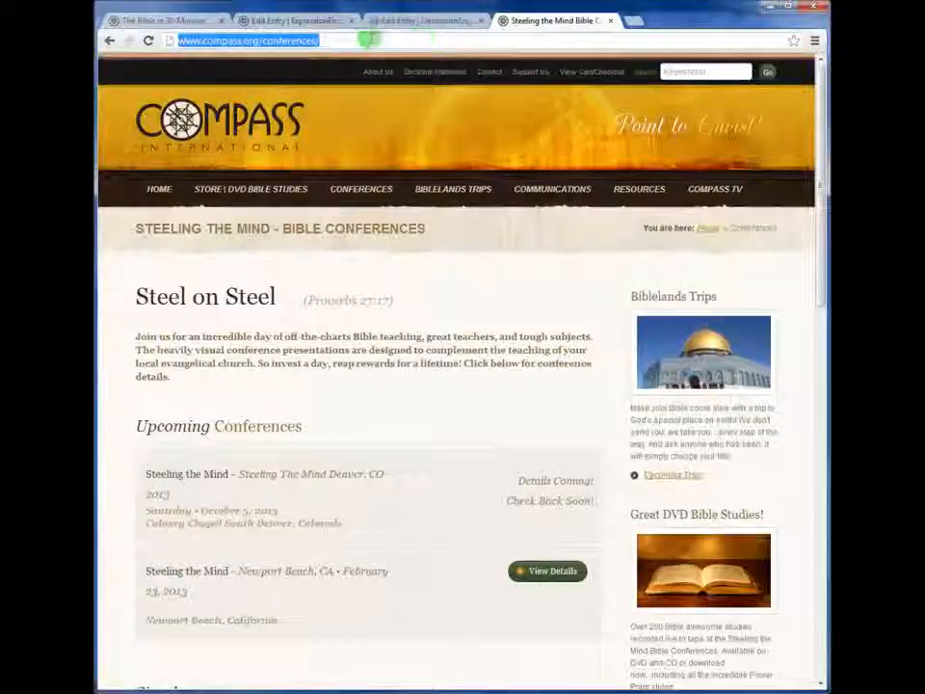
pyautogui.moveTo(264, 39); pyautogui.dragTo(401, 54)
pyautogui.write('testcopypag')
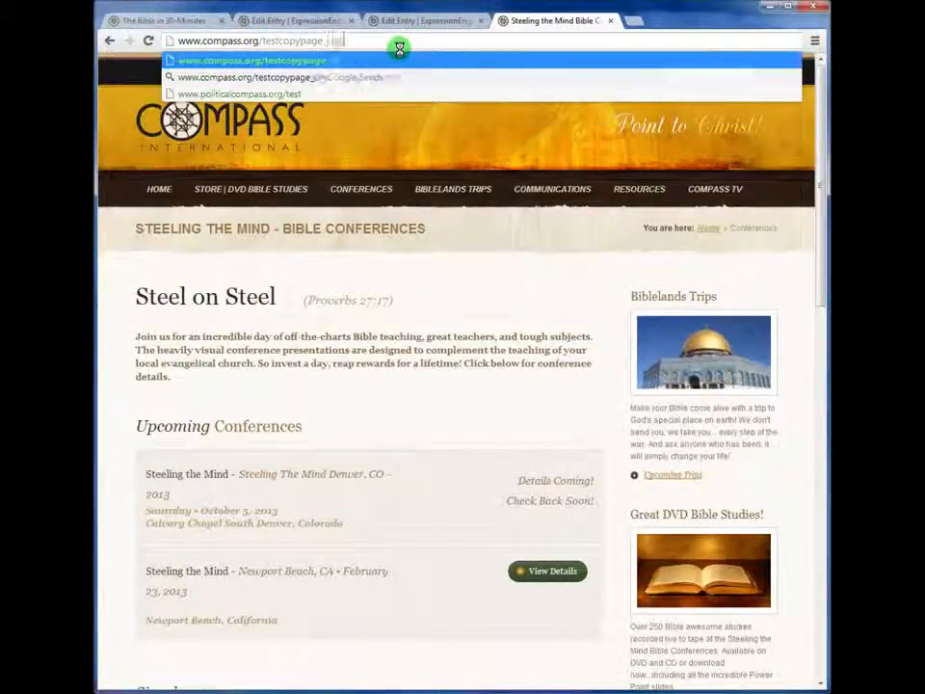
pyautogui.press('Return')
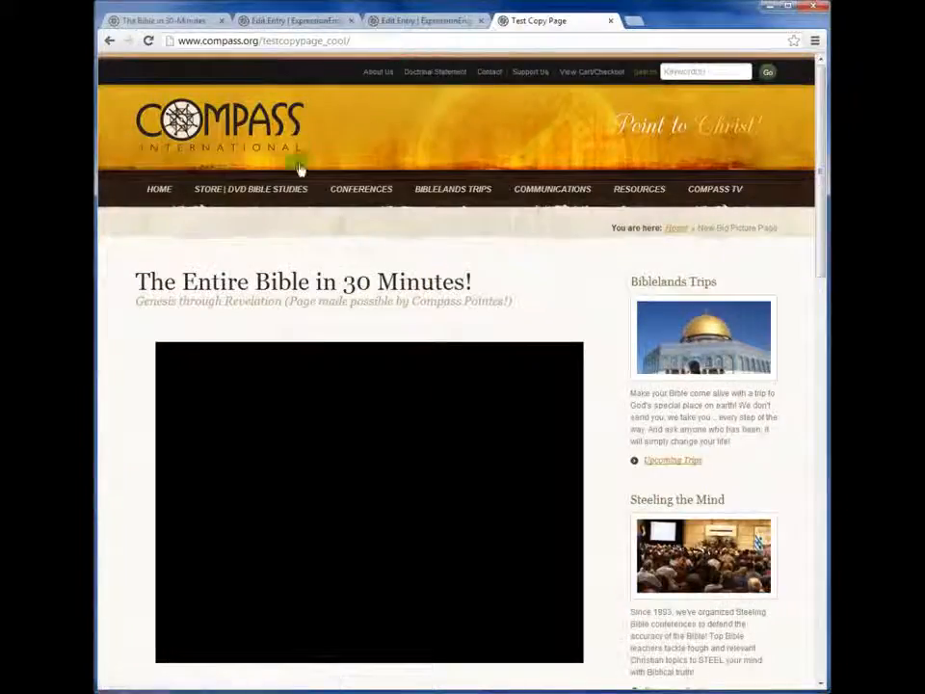
pyautogui.scroll(-2, 147, 232)
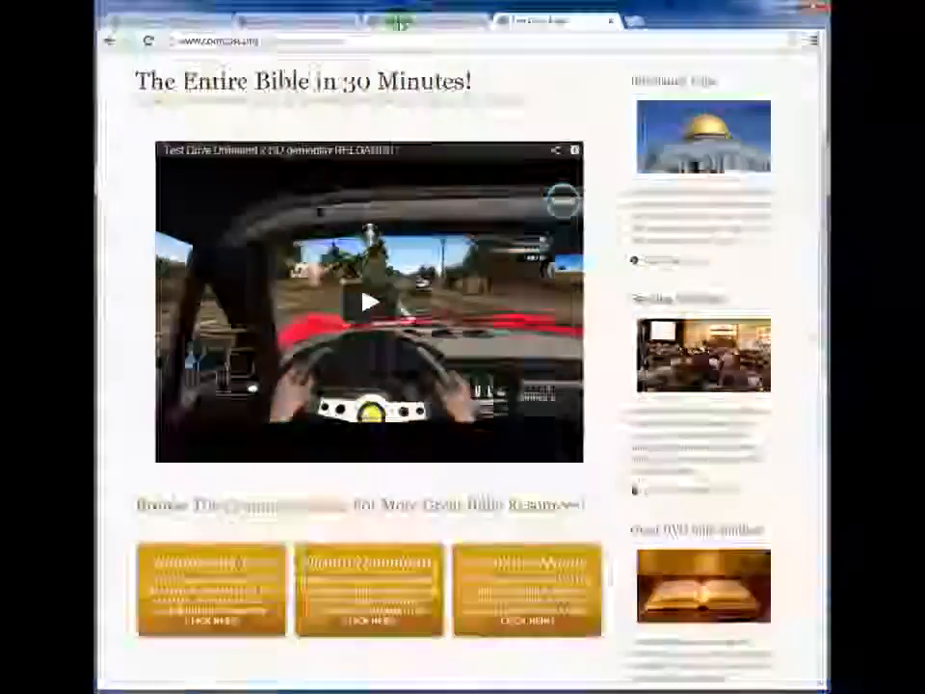
# Remove autoplay=true& from the URL of the embedded video in the Main Content and apply the Flash properties
pyautogui.click(400, 23)
pyautogui.scroll(-2, 228, 338)
pyautogui.scroll(3, 417, 334)
pyautogui.rightClick(421, 354)
pyautogui.rightClick(371, 367)
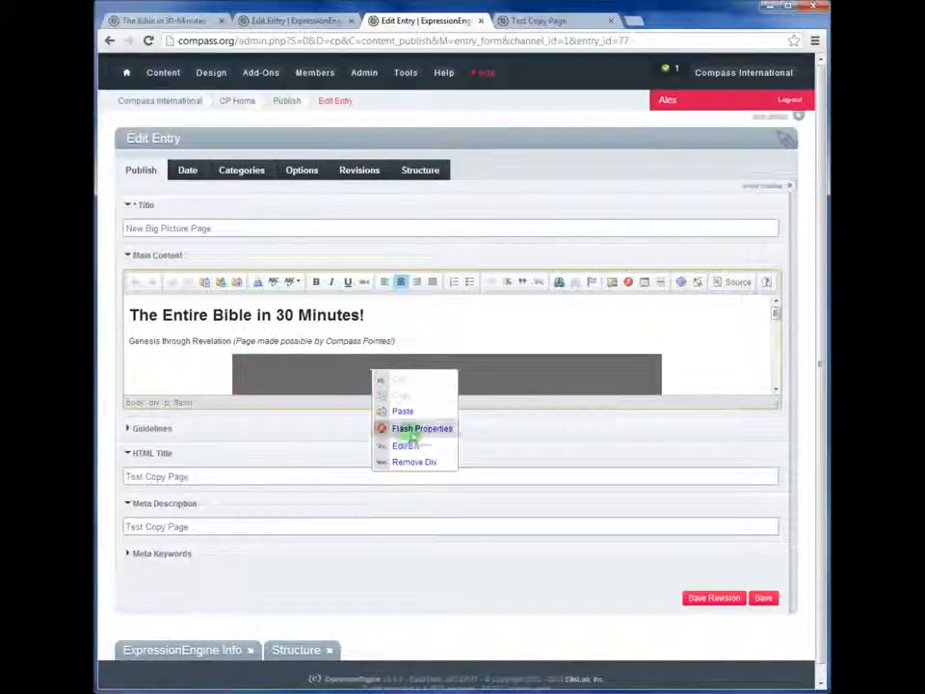
pyautogui.click(407, 428)
pyautogui.click(385, 299)
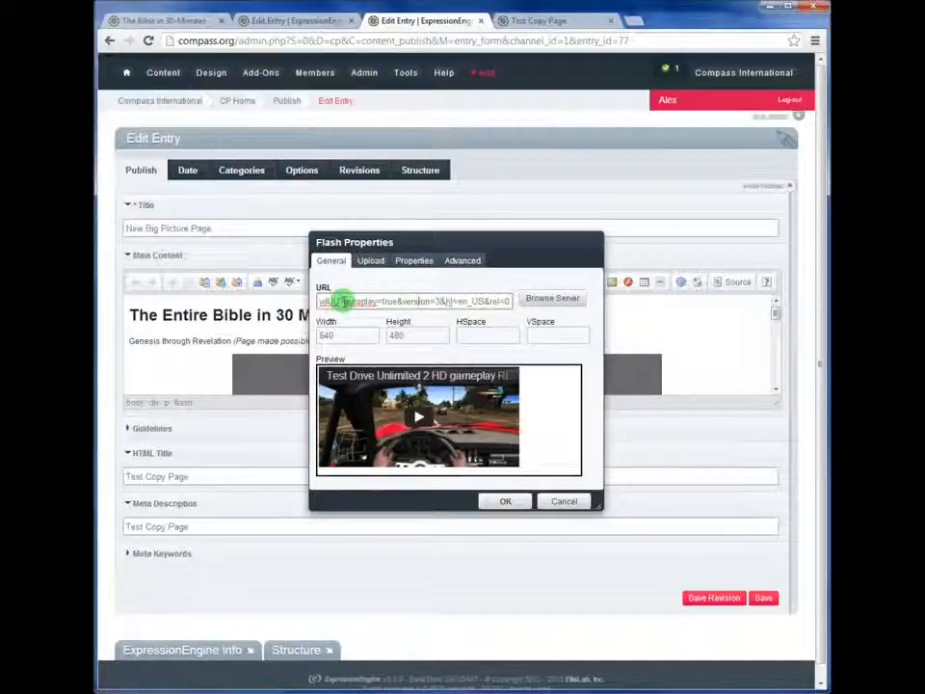
pyautogui.moveTo(358, 299); pyautogui.dragTo(430, 298)
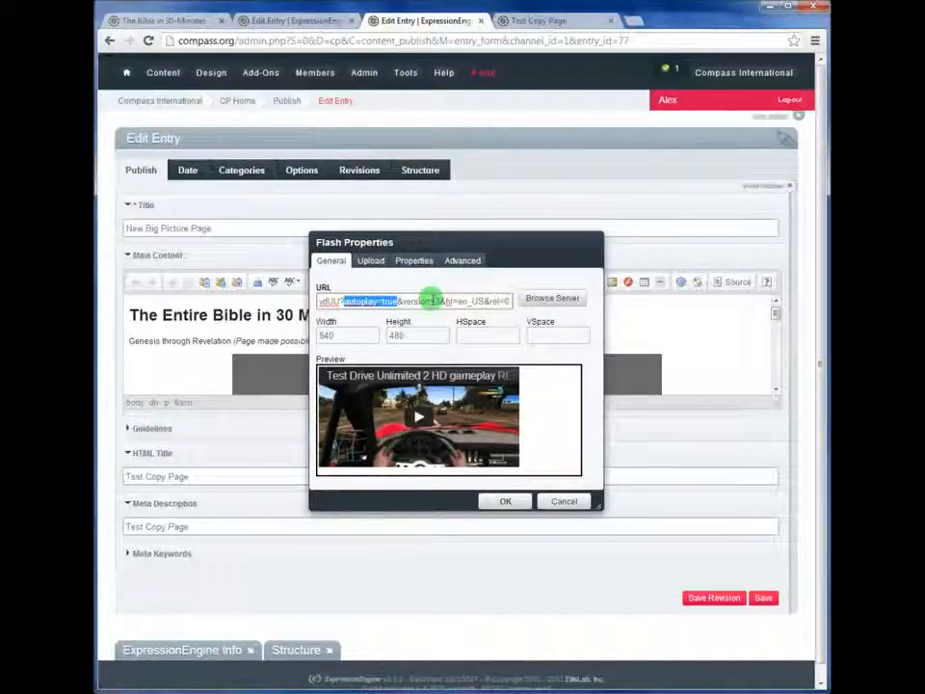
pyautogui.click(431, 299)
pyautogui.press('BackSpace')
pyautogui.press('BackSpace')
pyautogui.press('BackSpace')
pyautogui.press('BackSpace')
pyautogui.press('BackSpace')
pyautogui.press('BackSpace')
pyautogui.press('BackSpace')
pyautogui.press('BackSpace')
pyautogui.press('BackSpace')
pyautogui.press('BackSpace')
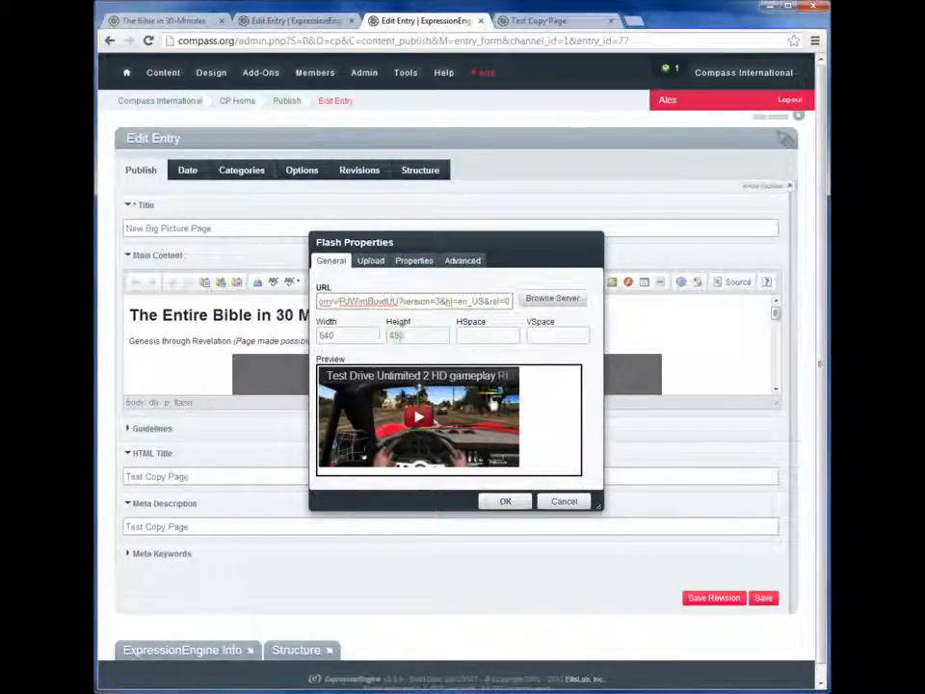
pyautogui.click(505, 499)
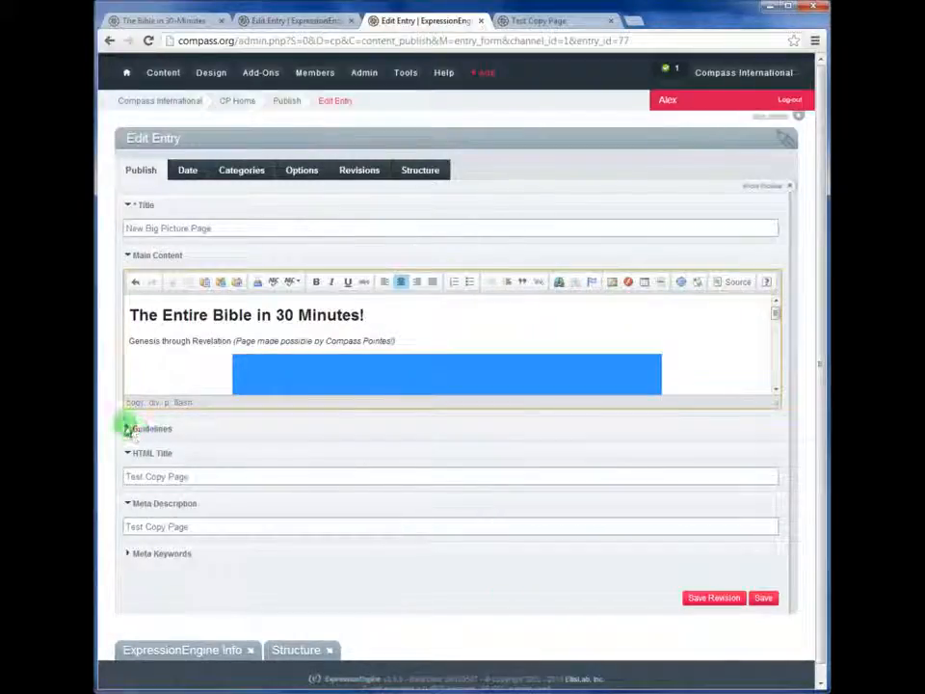
# Review the entry's Guidelines field and its Date and Categories settings
pyautogui.click(170, 362)
pyautogui.click(130, 427)
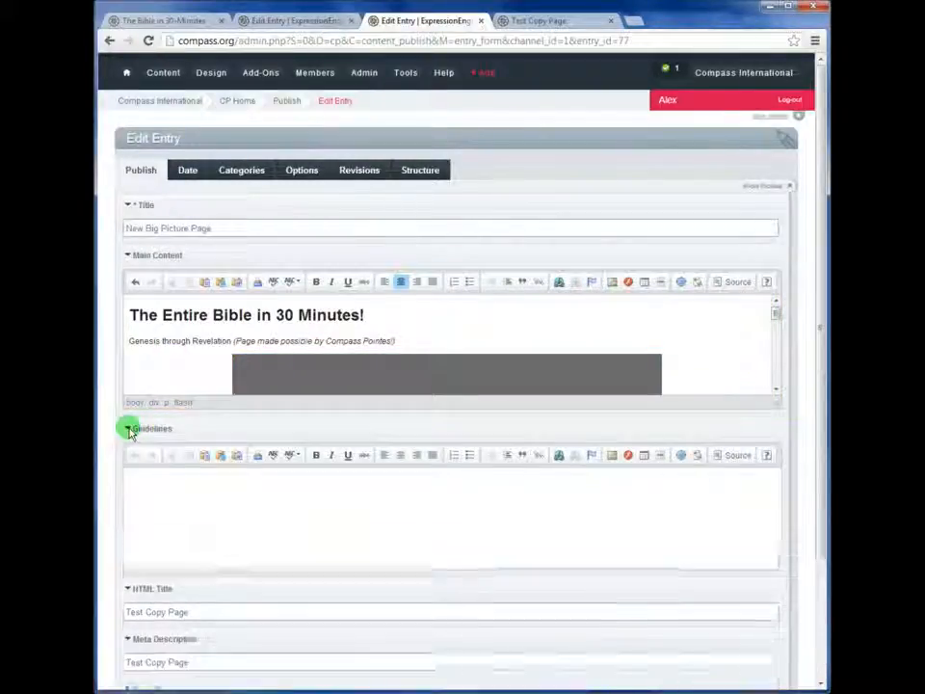
pyautogui.click(130, 428)
pyautogui.click(202, 173)
pyautogui.click(240, 172)
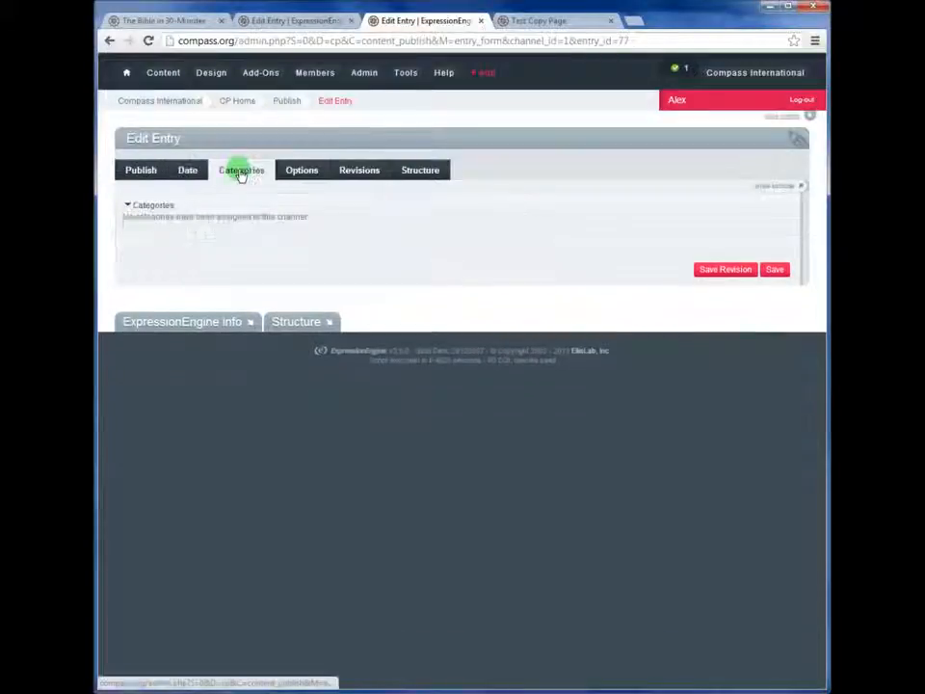
# Try the Closed status for the entry and return the status to Open
pyautogui.click(292, 174)
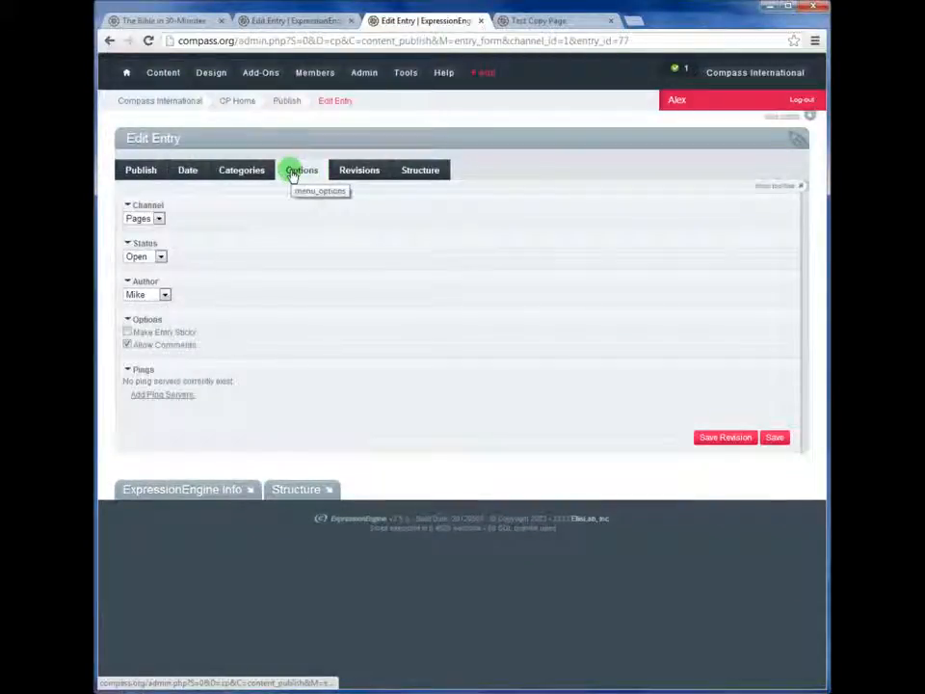
pyautogui.click(149, 261)
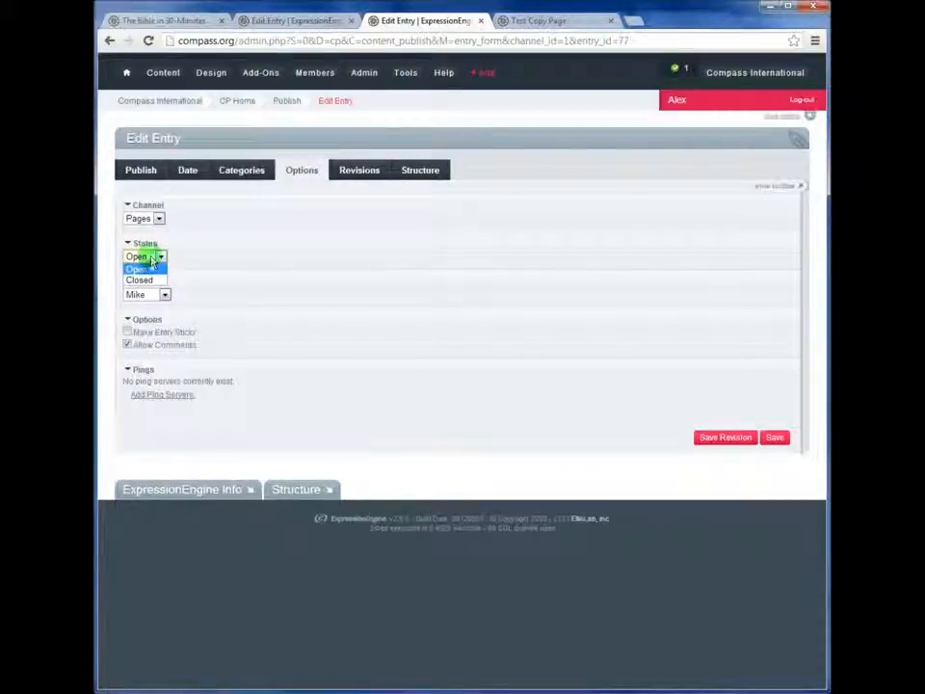
pyautogui.click(143, 281)
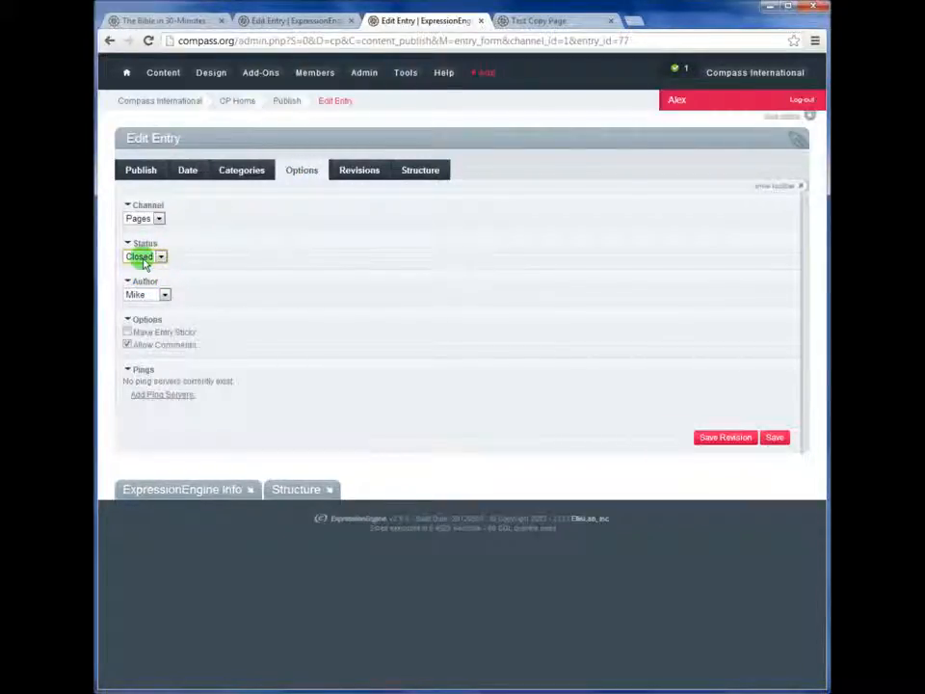
pyautogui.click(141, 258)
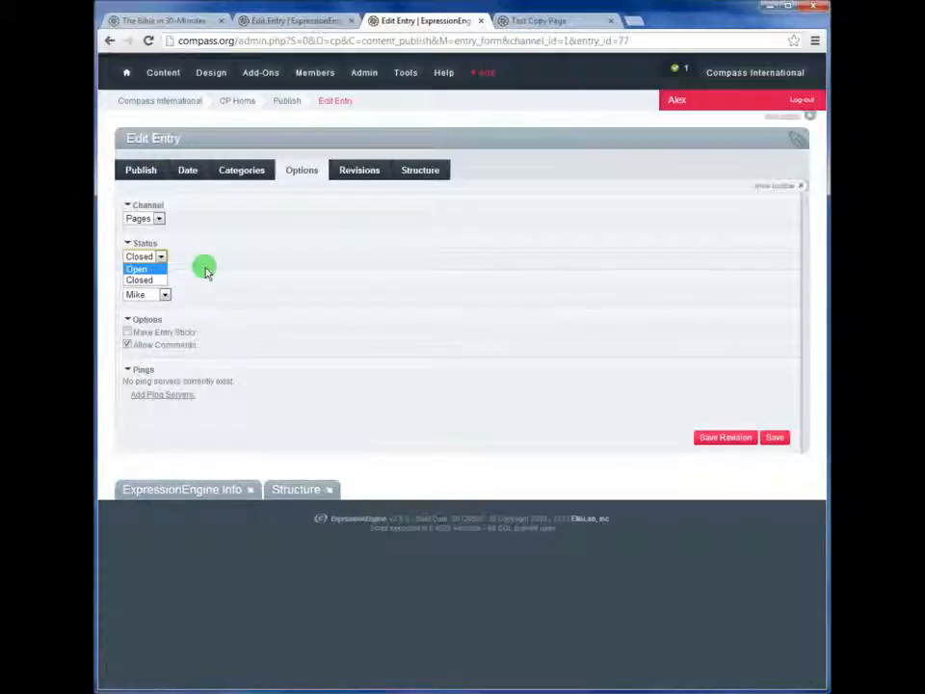
pyautogui.click(154, 256)
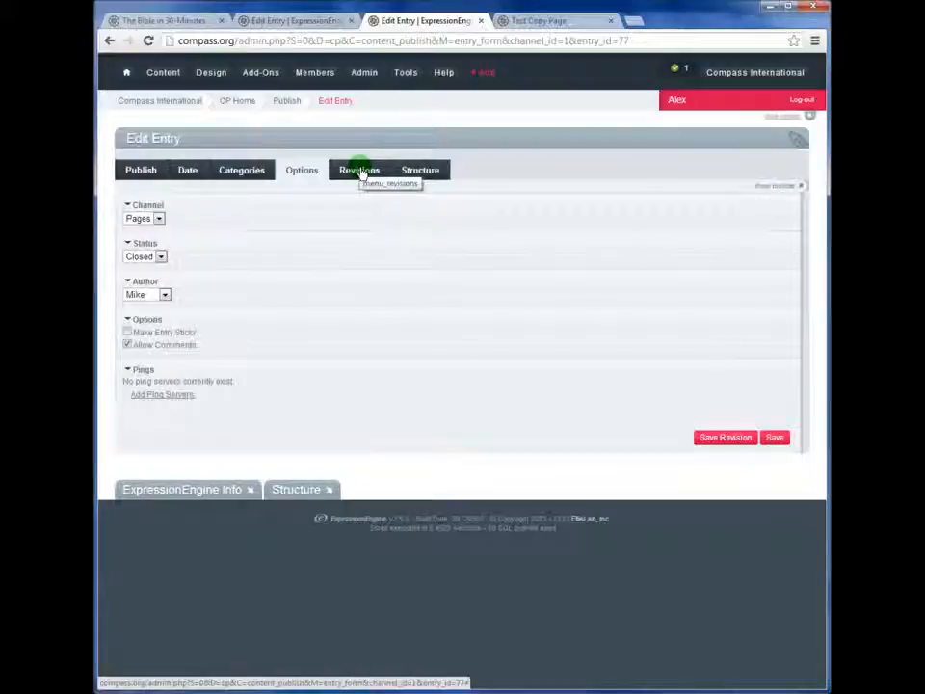
pyautogui.click(154, 256)
pyautogui.click(140, 269)
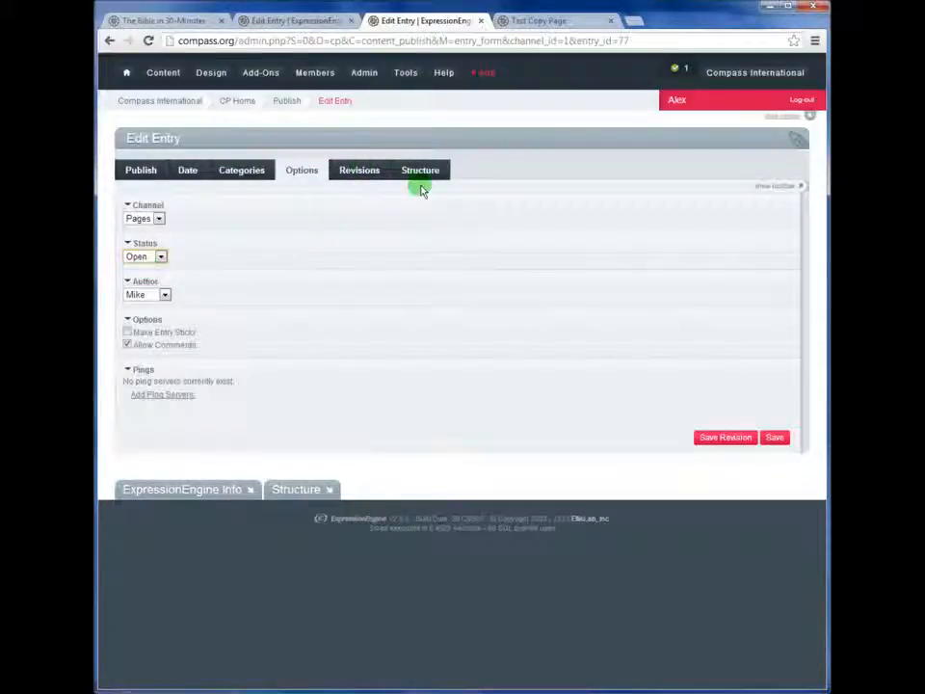
# Review the entry's Revisions and Structure settings and compare them with the earlier entry tab and the original live page
pyautogui.click(360, 171)
pyautogui.click(419, 170)
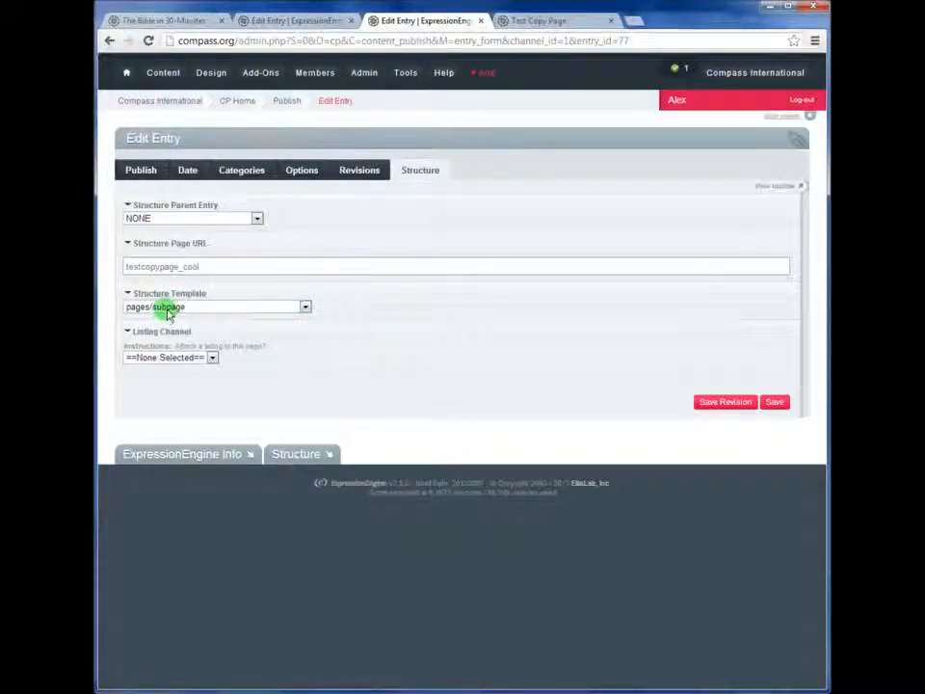
pyautogui.click(294, 21)
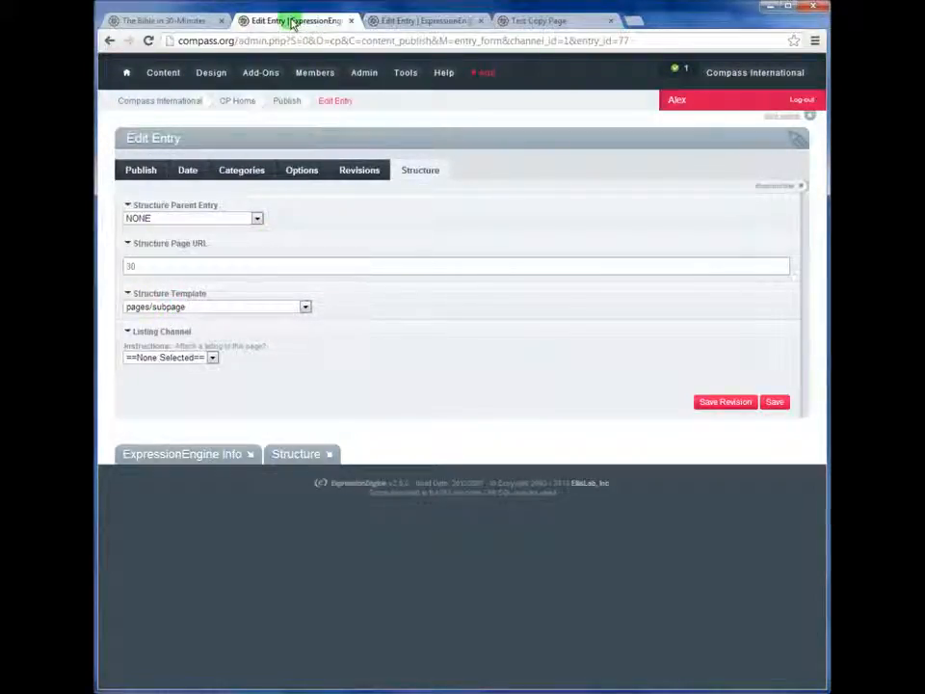
pyautogui.click(135, 20)
pyautogui.scroll(3, 554, 304)
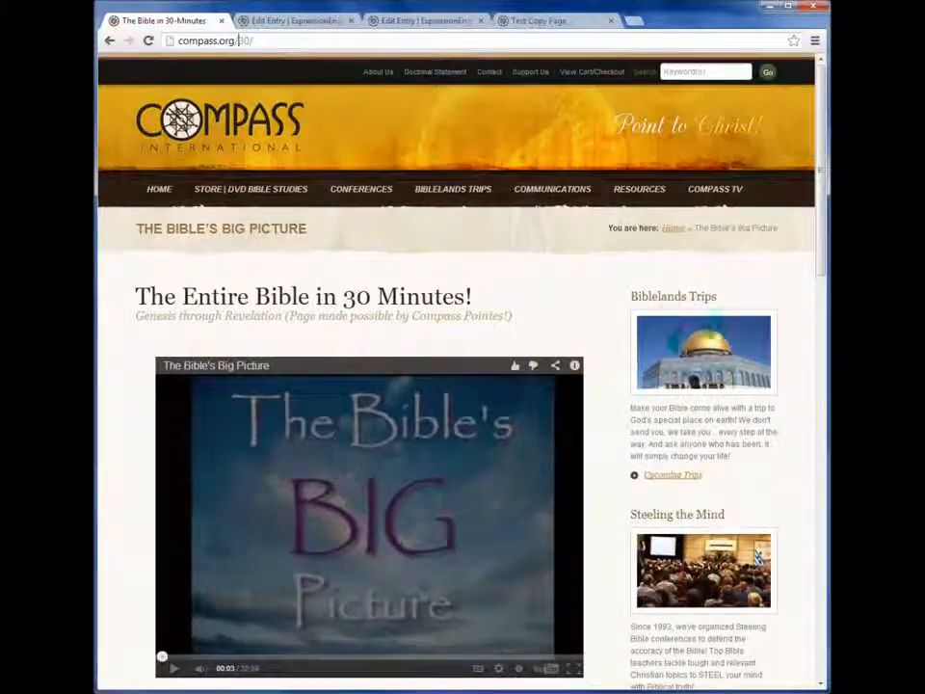
# Examine the sidebar sections beside the video on the original live Bible in 30-Minutes page
pyautogui.scroll(-2, 661, 345)
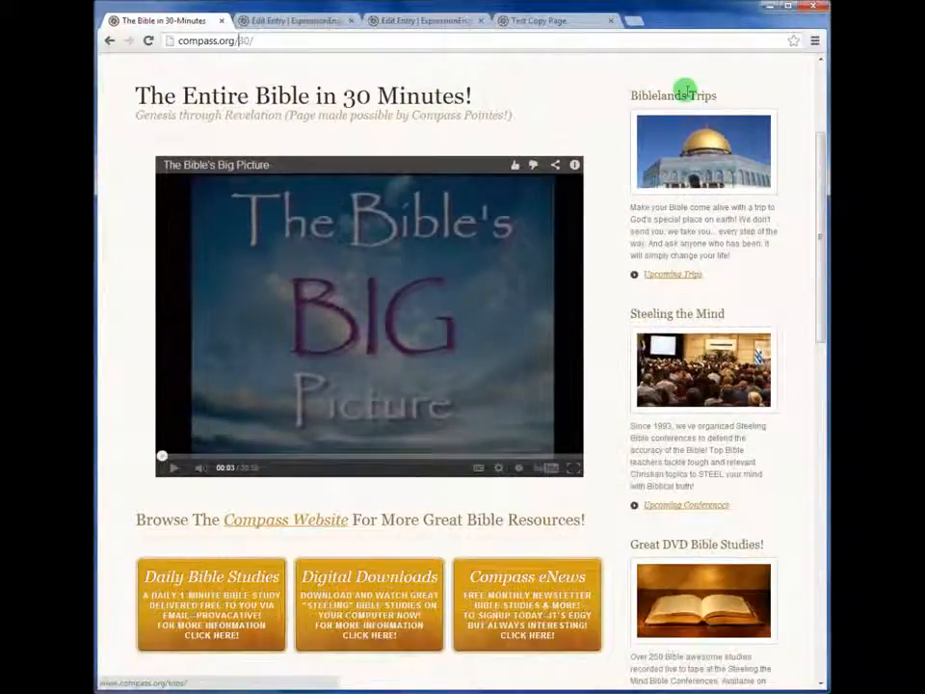
pyautogui.scroll(-3, 702, 482)
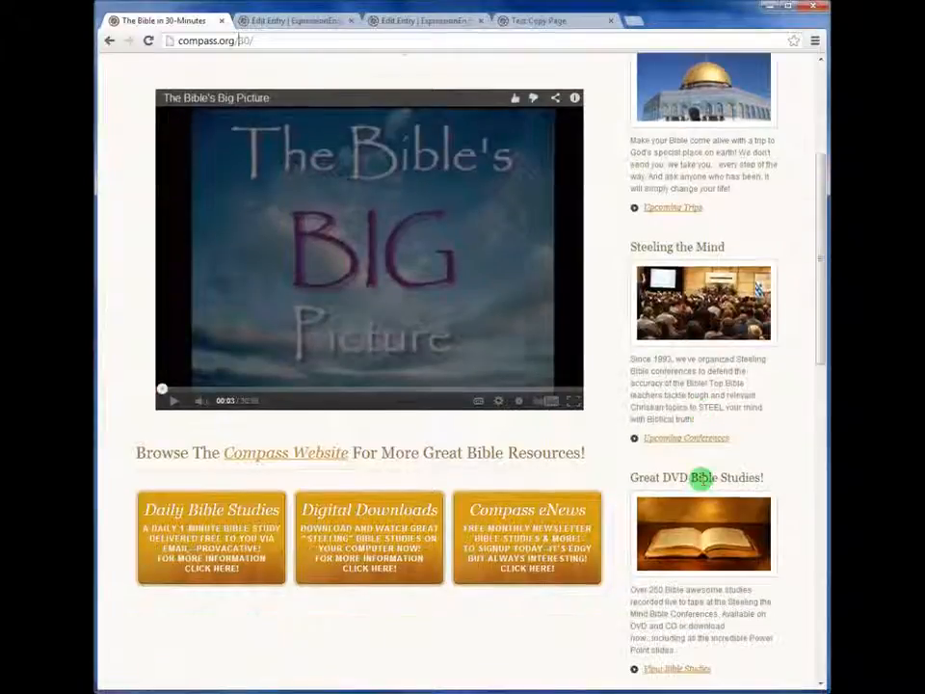
pyautogui.scroll(3, 702, 481)
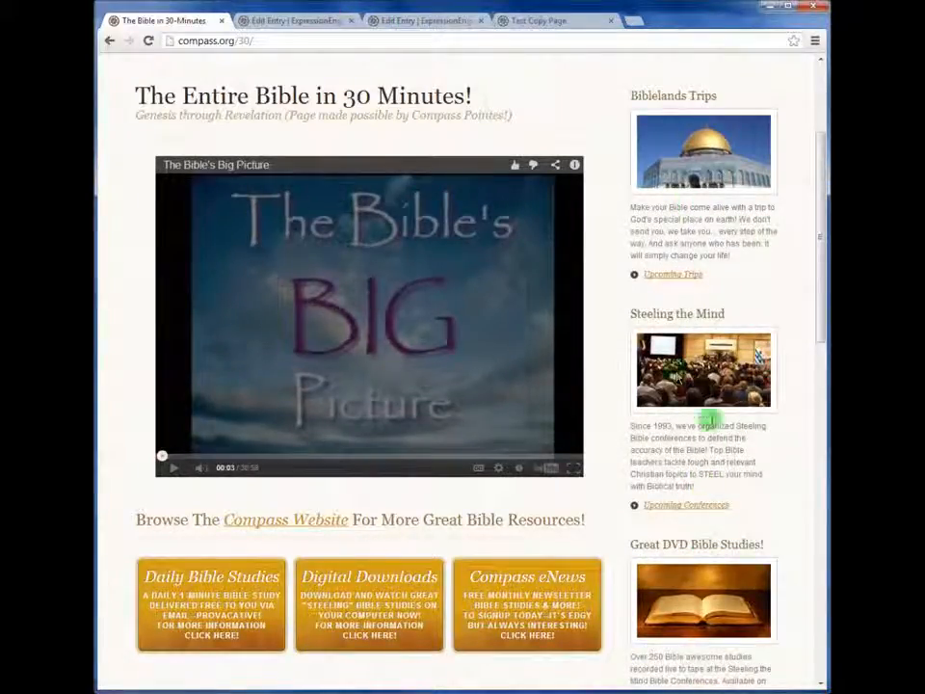
pyautogui.scroll(2, 684, 402)
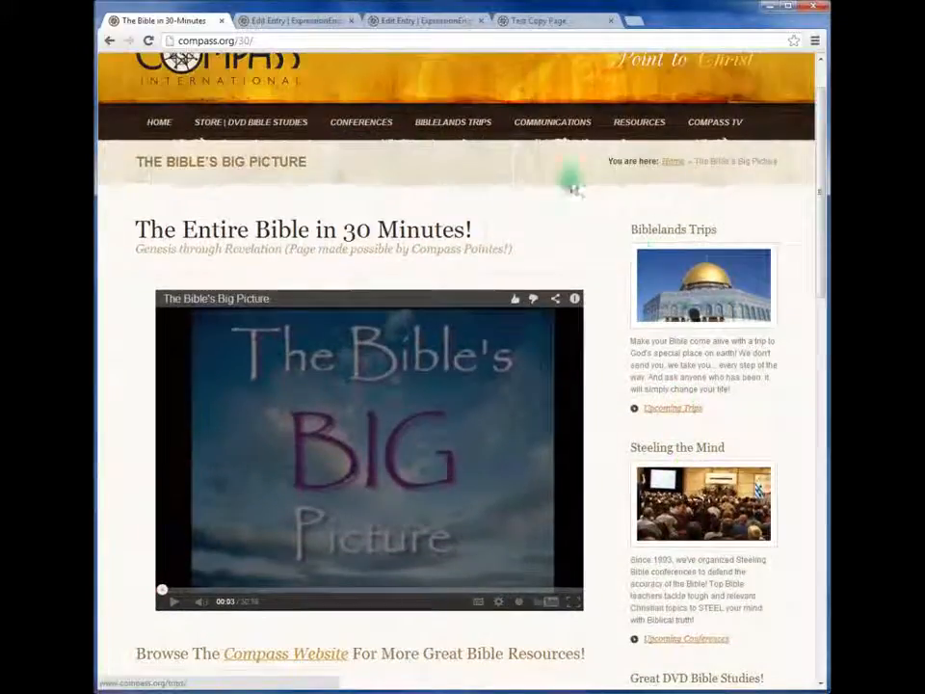
# Review the entry's Structure Template and Structure Parent Entry choices without changing them
pyautogui.click(424, 20)
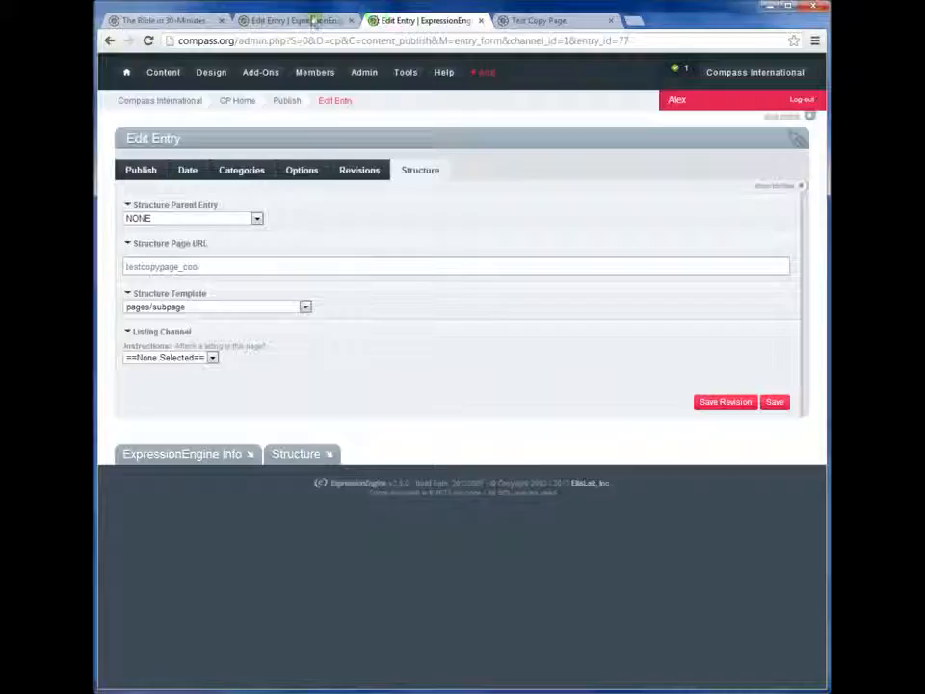
pyautogui.click(200, 307)
pyautogui.click(304, 306)
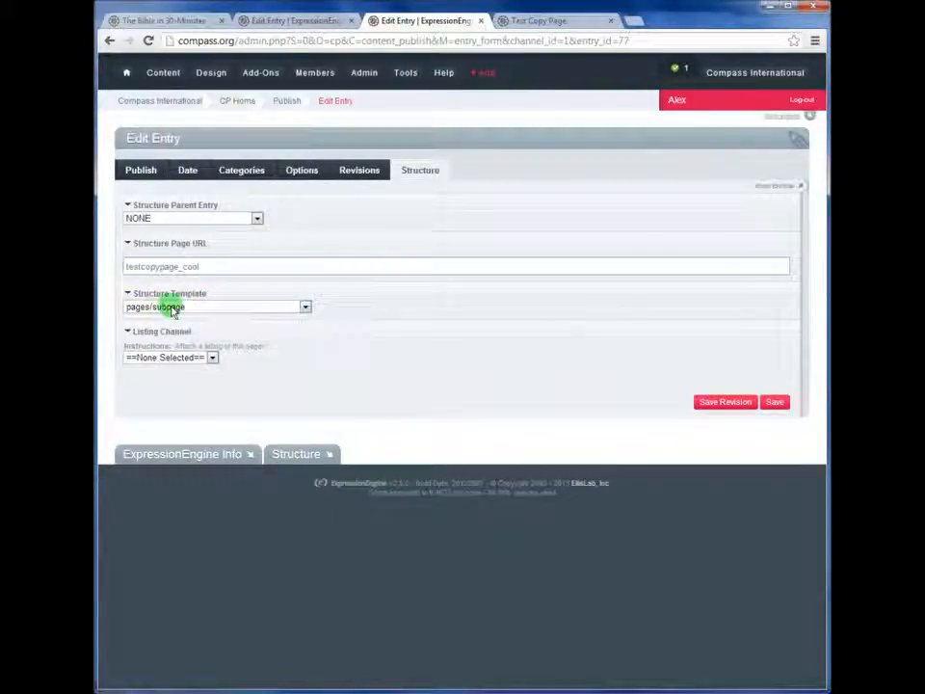
pyautogui.click(164, 218)
pyautogui.click(308, 209)
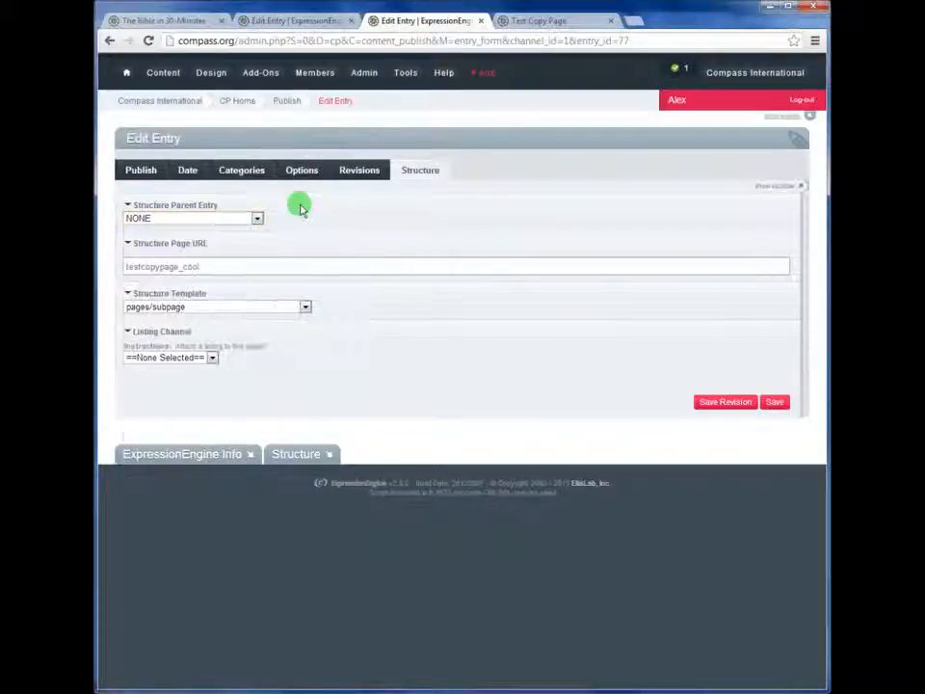
# Open the subpage template from the pages template group for editing
pyautogui.click(211, 76)
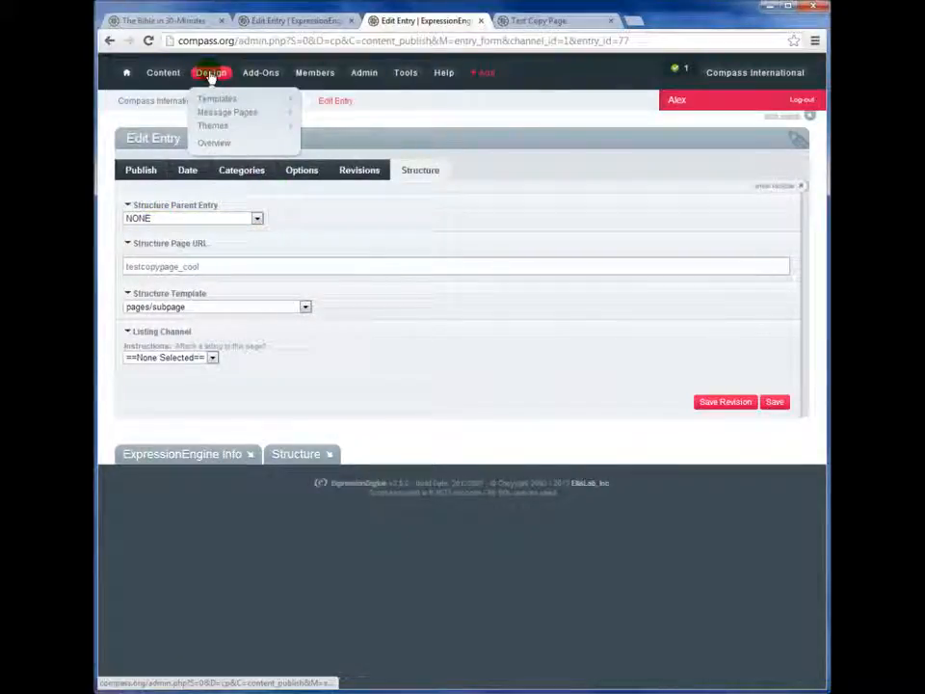
pyautogui.moveTo(209, 104)
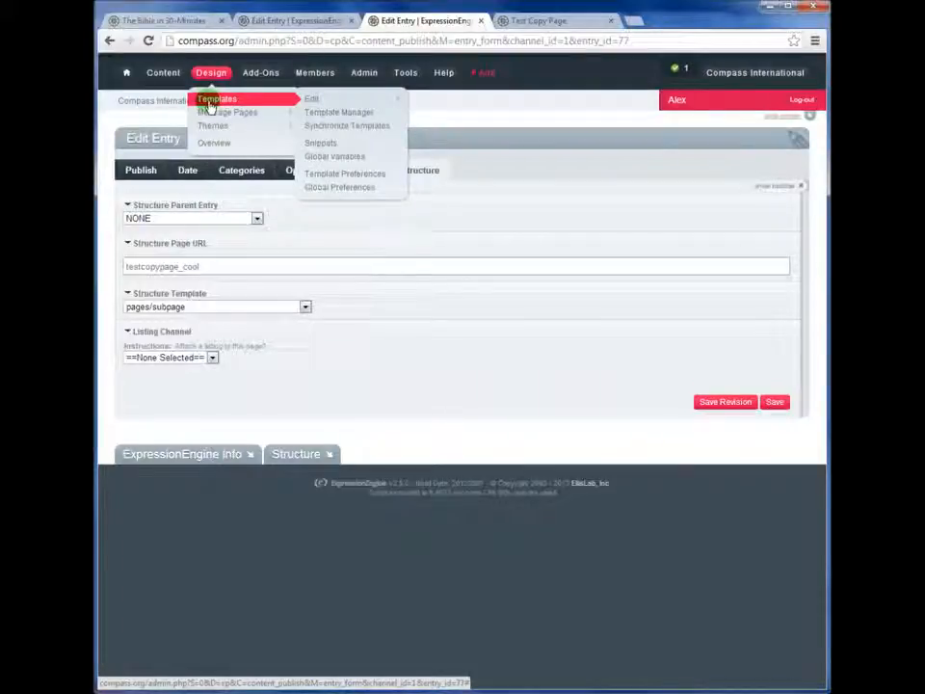
pyautogui.moveTo(318, 98)
pyautogui.moveTo(439, 106)
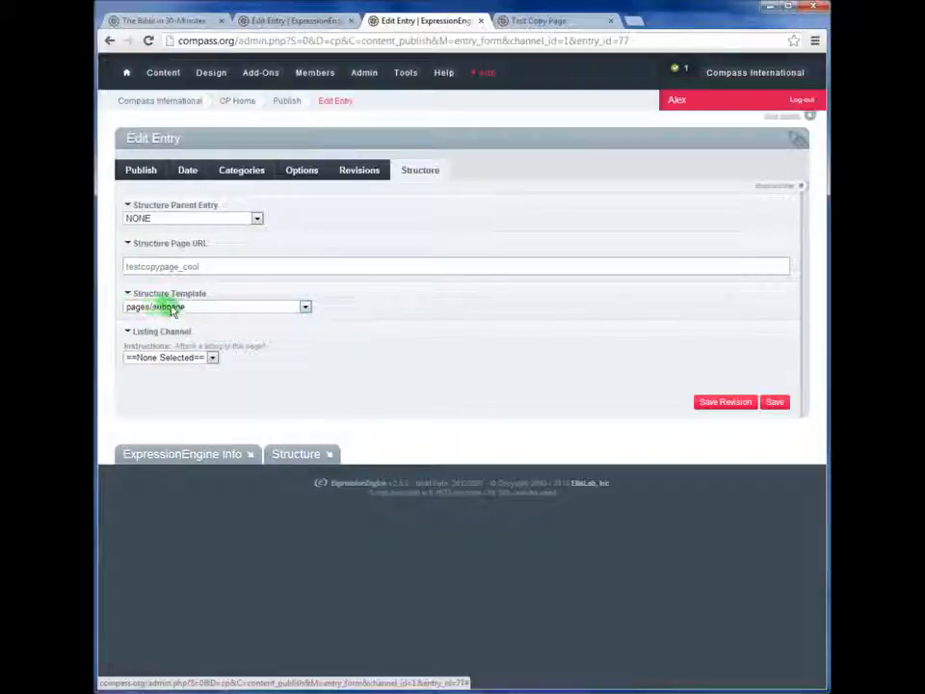
pyautogui.click(212, 75)
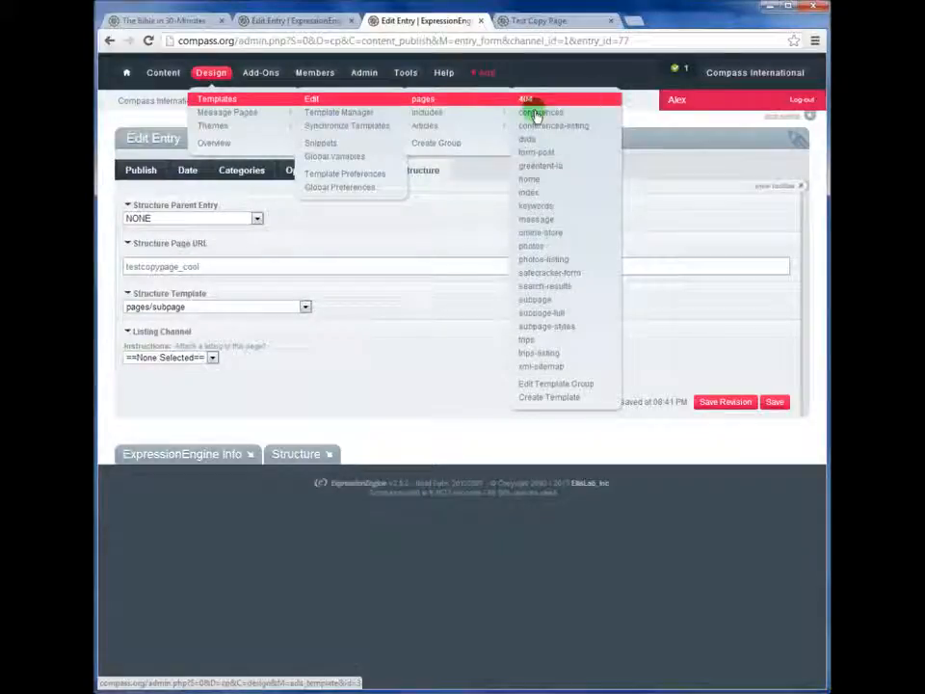
pyautogui.click(530, 302)
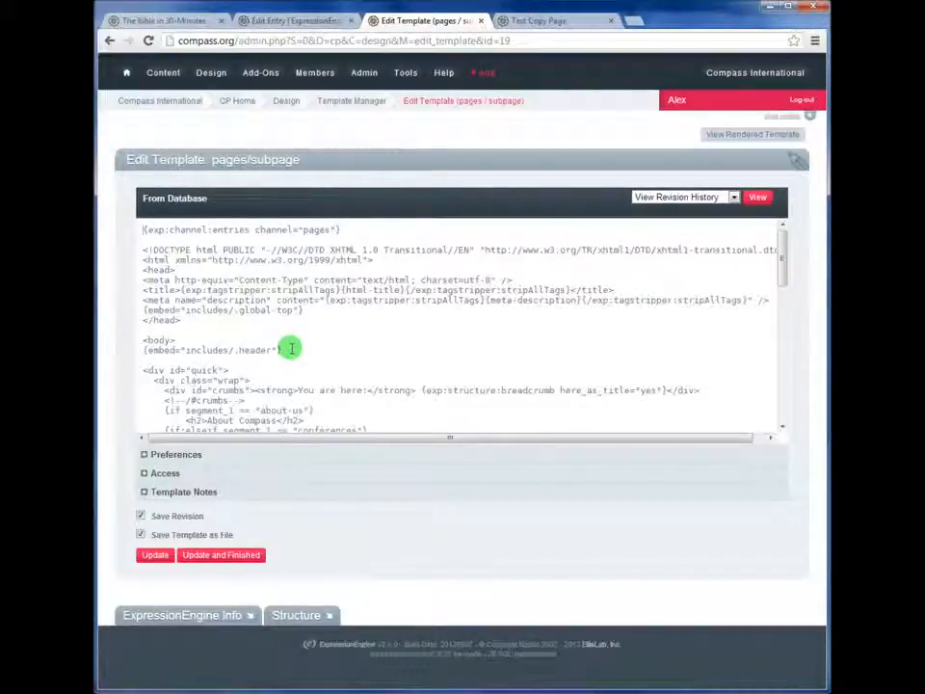
# Examine the subpage template's head and segment-based heading code, and check its Preferences
pyautogui.scroll(-5, 290, 349)
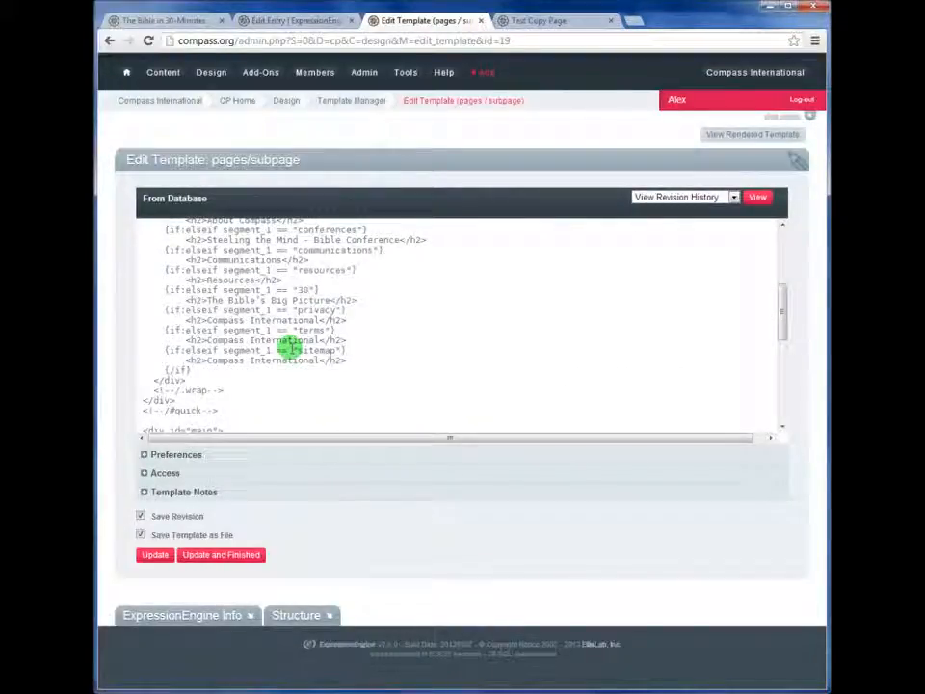
pyautogui.scroll(2, 290, 349)
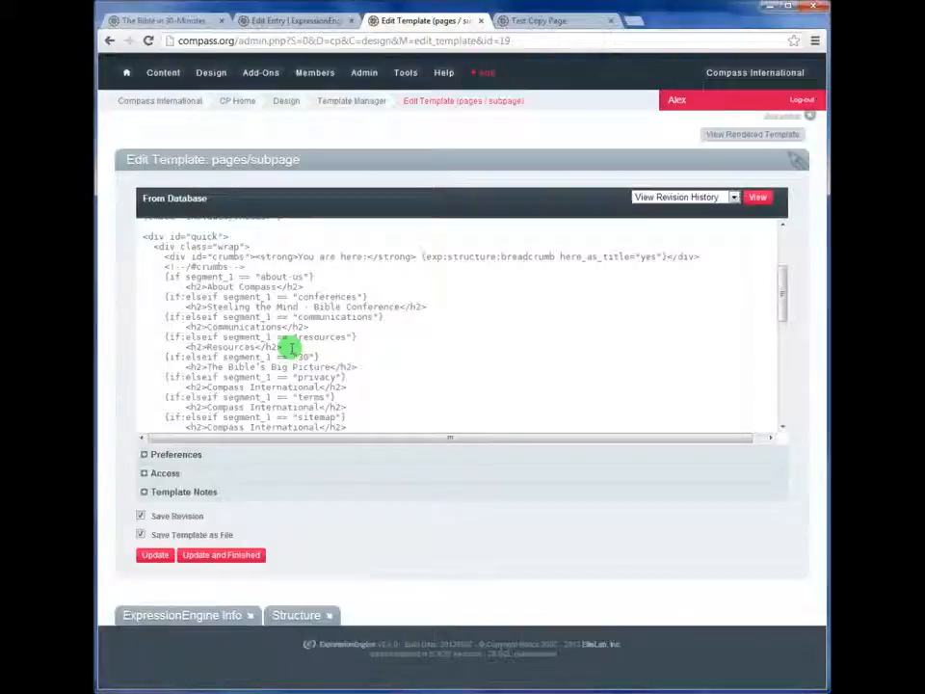
pyautogui.click(145, 454)
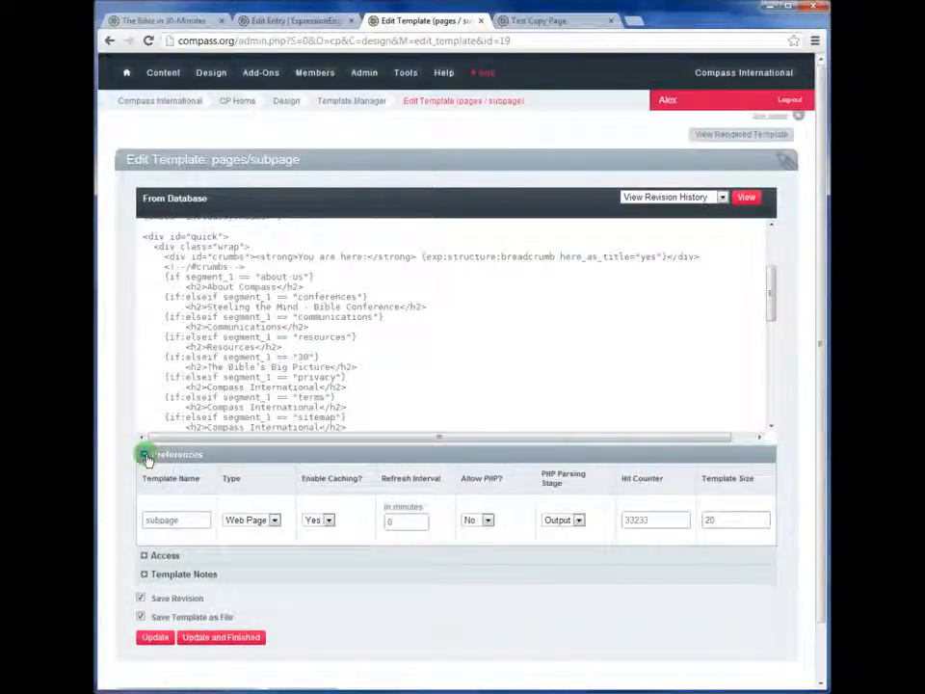
pyautogui.click(145, 453)
pyautogui.scroll(2, 316, 360)
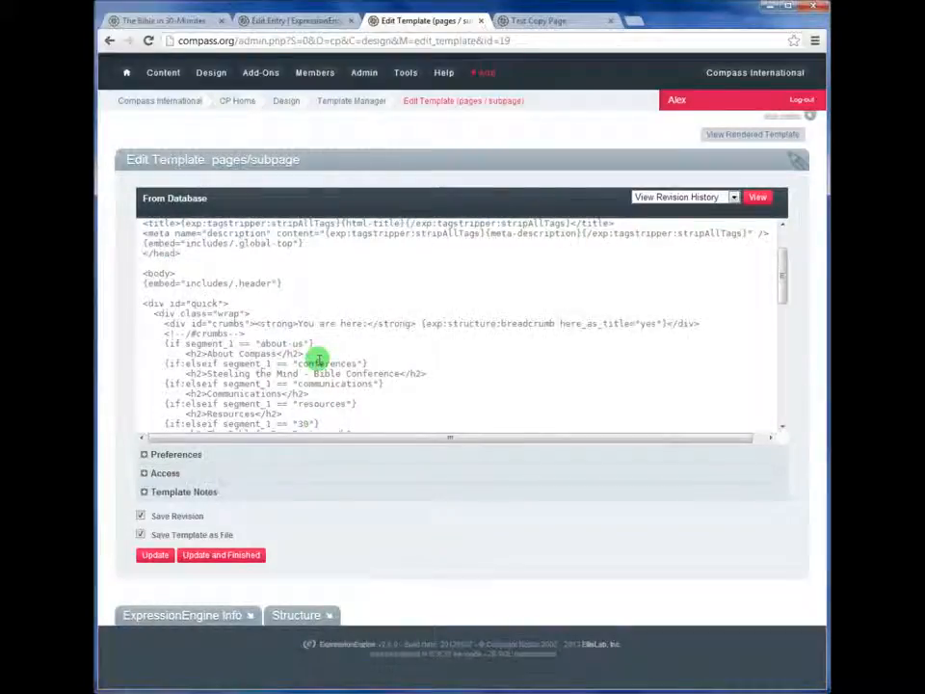
pyautogui.scroll(2, 317, 358)
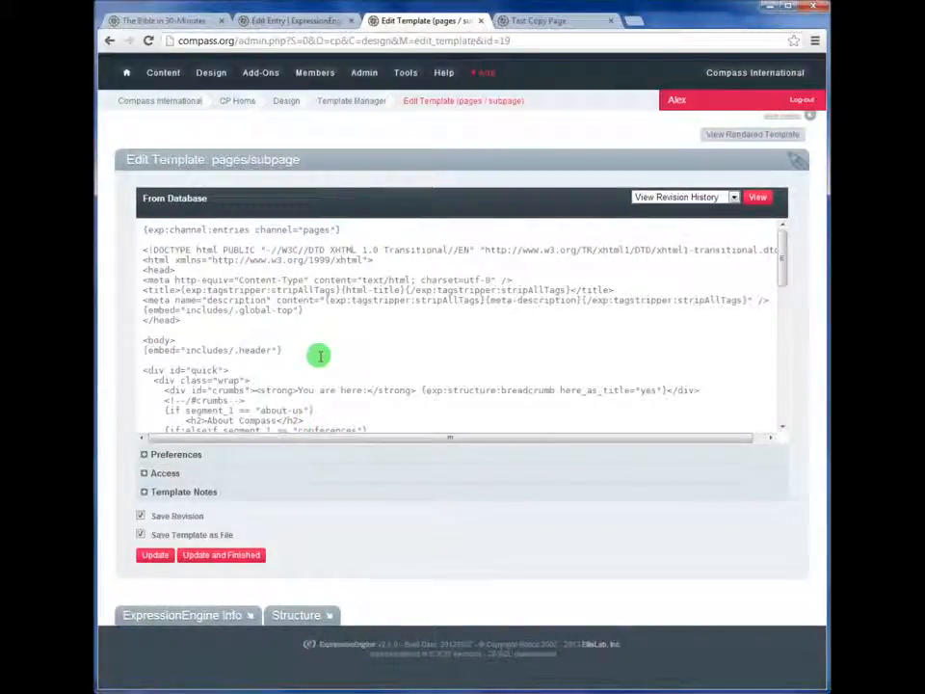
# Examine the subpage template's content div and the allow_eecode tags around {main-content}
pyautogui.scroll(-4, 318, 354)
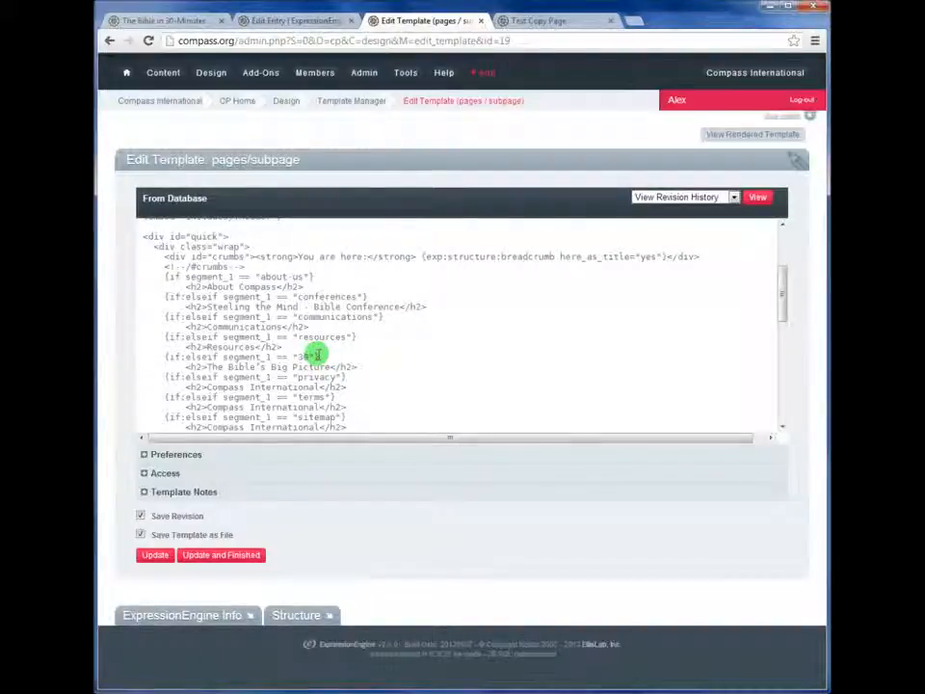
pyautogui.scroll(-2, 317, 354)
pyautogui.scroll(-2, 318, 354)
pyautogui.scroll(-2, 318, 355)
pyautogui.scroll(-2, 318, 355)
pyautogui.scroll(-2, 318, 354)
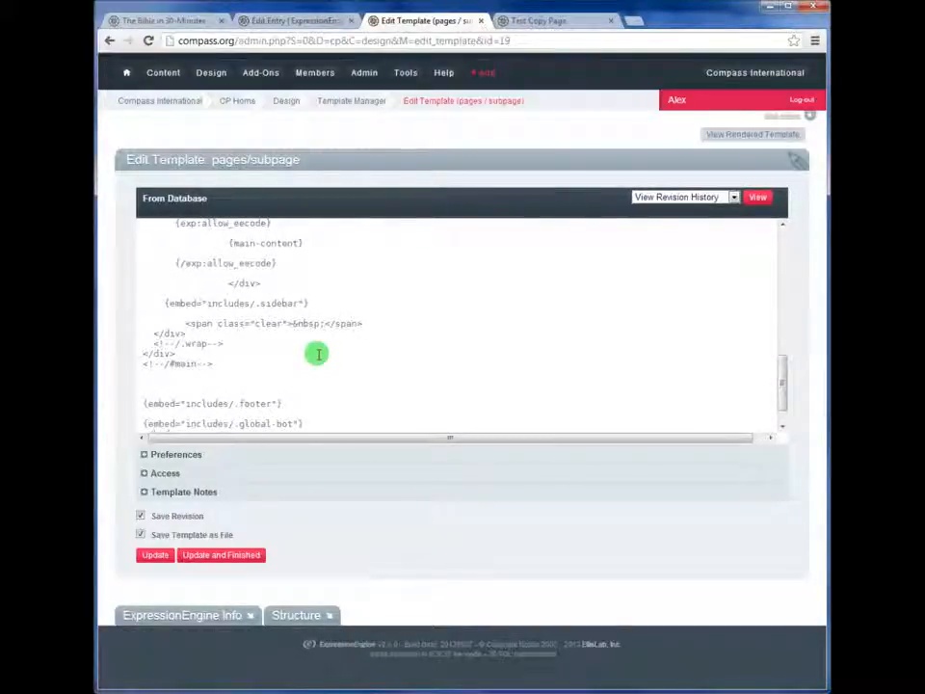
pyautogui.scroll(1, 318, 355)
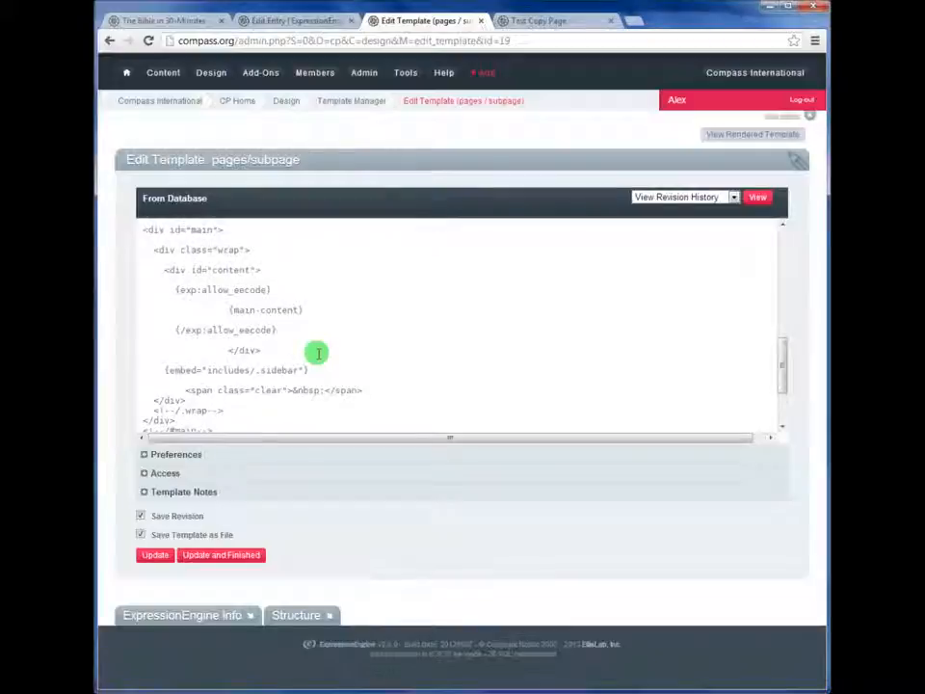
pyautogui.click(171, 276)
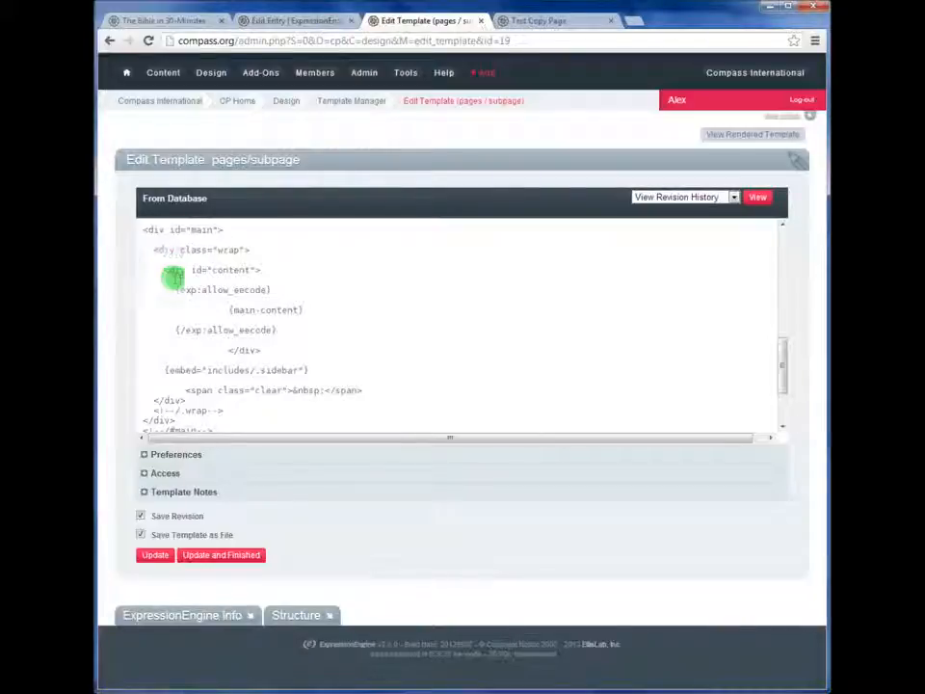
pyautogui.moveTo(176, 277); pyautogui.dragTo(287, 329)
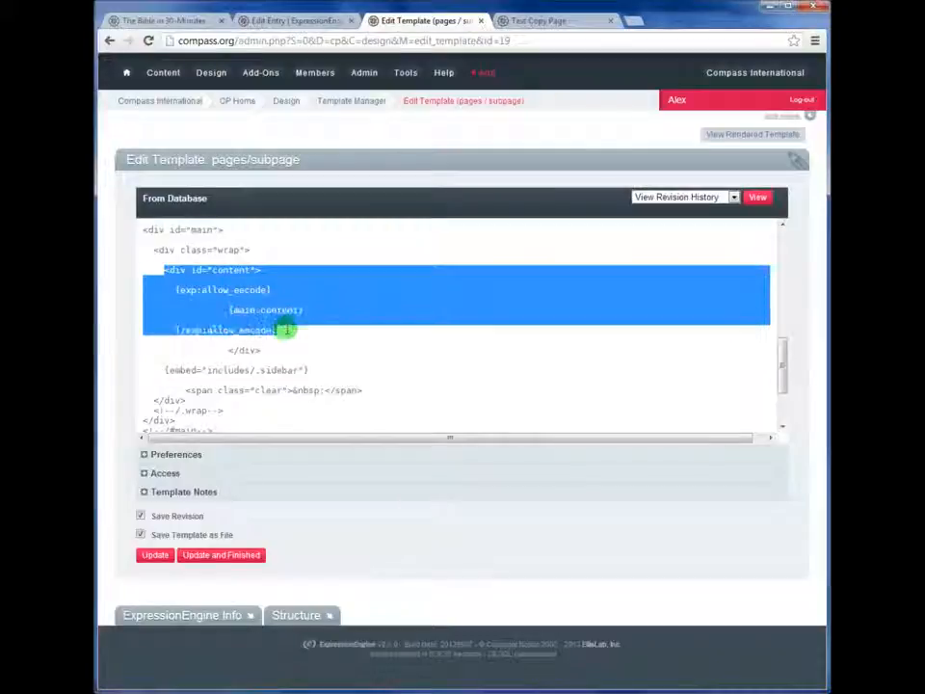
pyautogui.moveTo(175, 289); pyautogui.dragTo(299, 332)
pyautogui.click(275, 329)
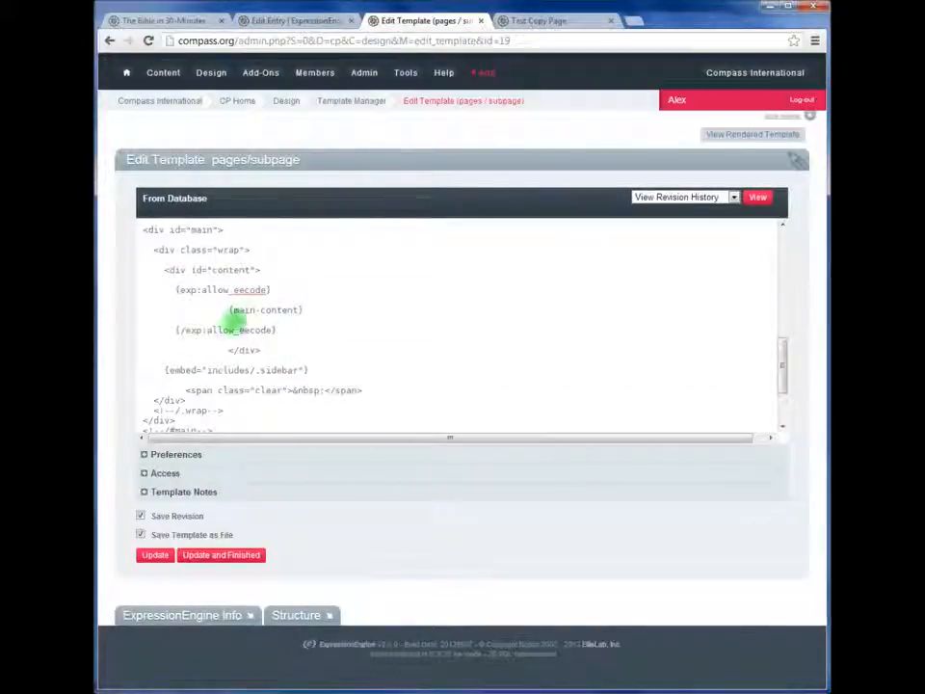
# Compare the entry's Main Content field with the {main-content} tag in the subpage template
pyautogui.click(254, 21)
pyautogui.click(164, 173)
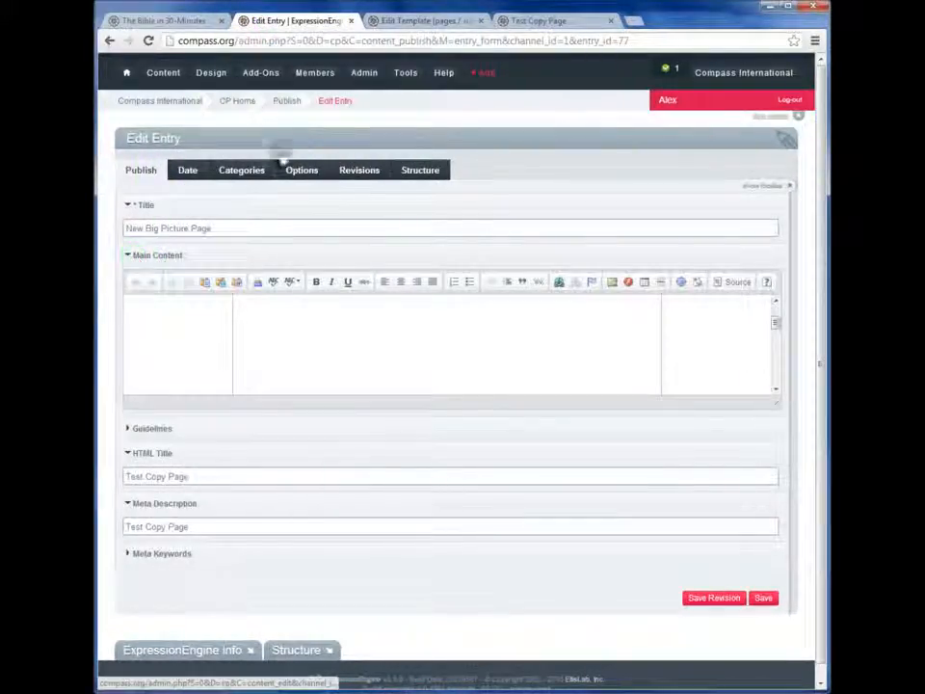
pyautogui.moveTo(131, 256); pyautogui.dragTo(176, 254)
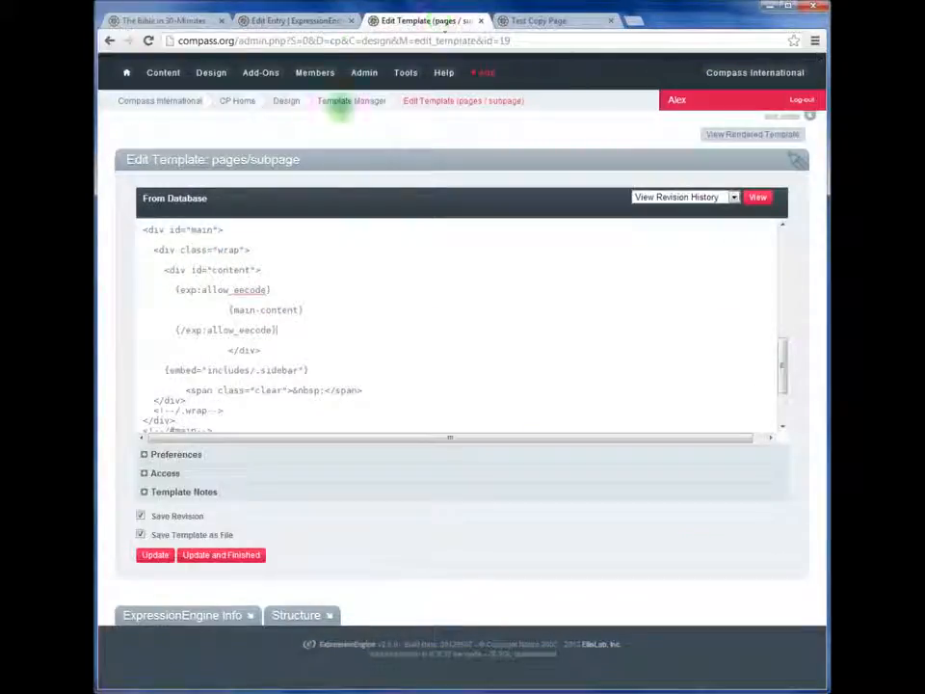
pyautogui.click(405, 21)
pyautogui.moveTo(232, 309); pyautogui.dragTo(306, 310)
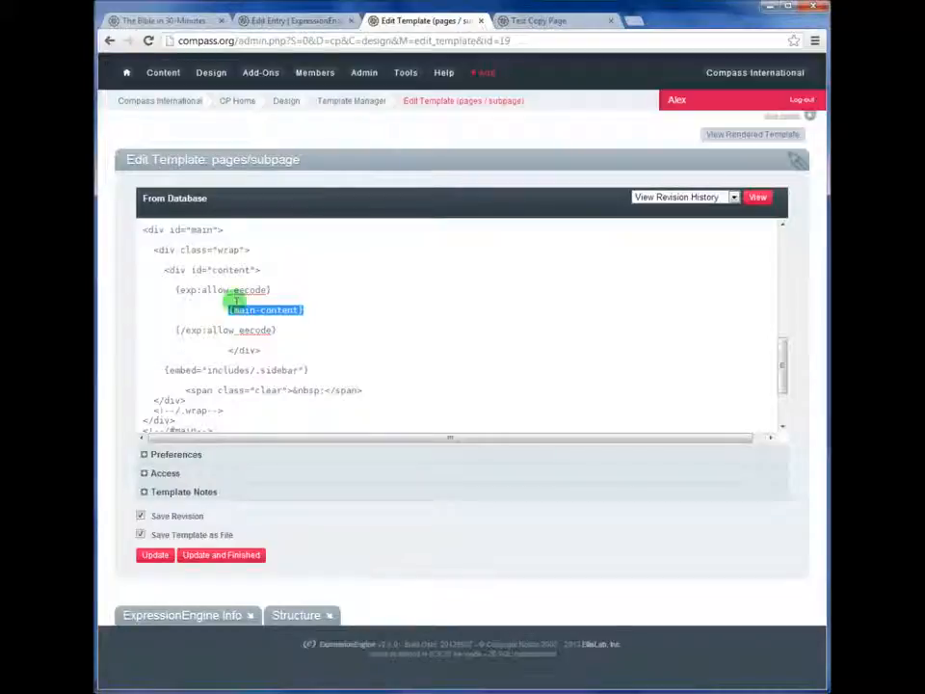
pyautogui.moveTo(178, 289); pyautogui.dragTo(294, 316)
pyautogui.click(277, 330)
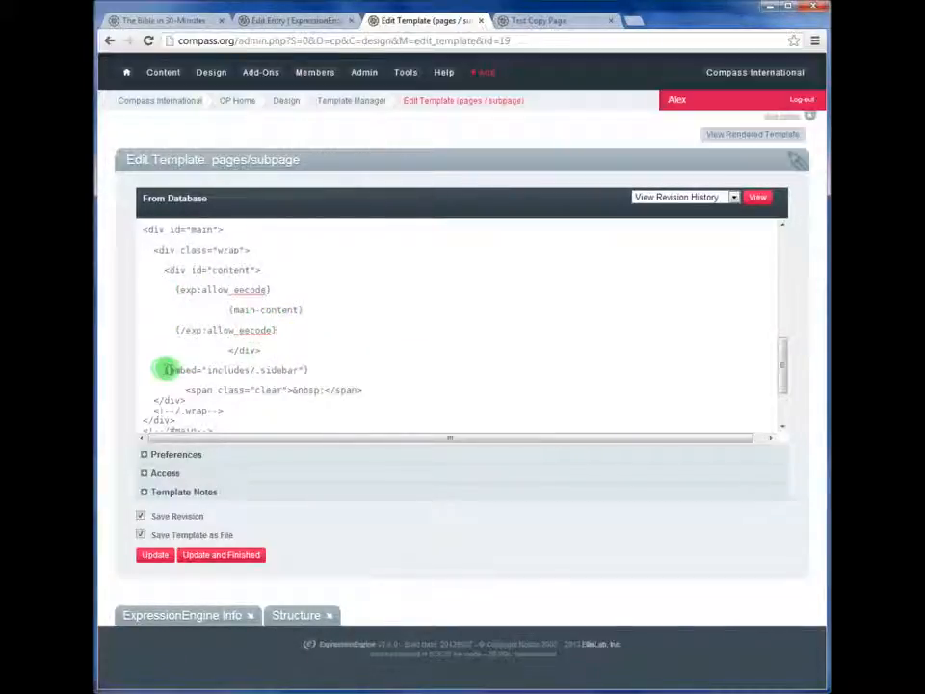
# Locate the includes/.sidebar embed in the subpage template and open the includes/.sidebar template
pyautogui.moveTo(177, 369); pyautogui.dragTo(308, 368)
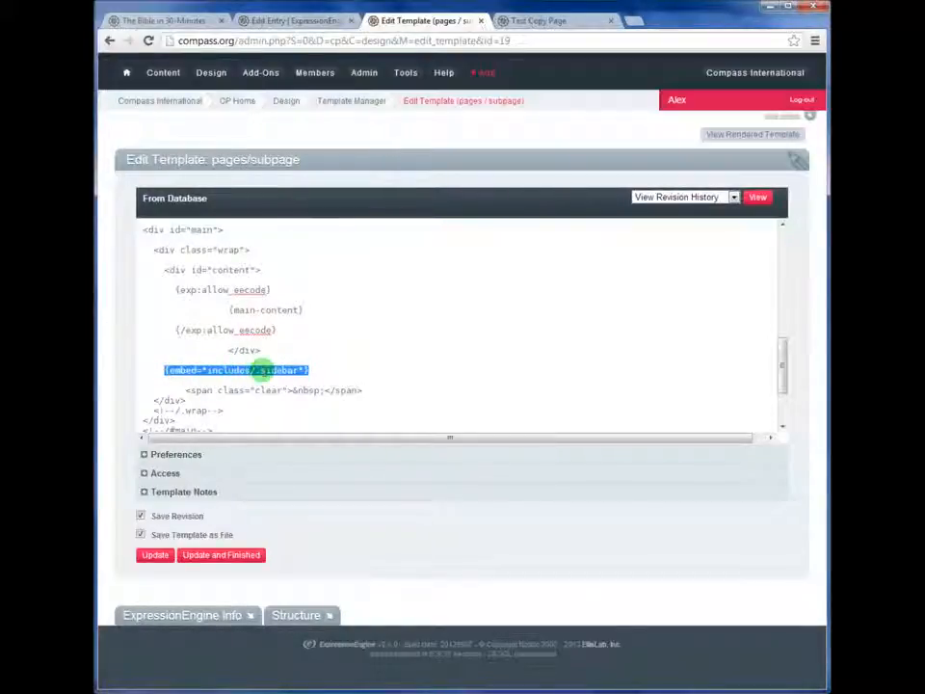
pyautogui.click(264, 370)
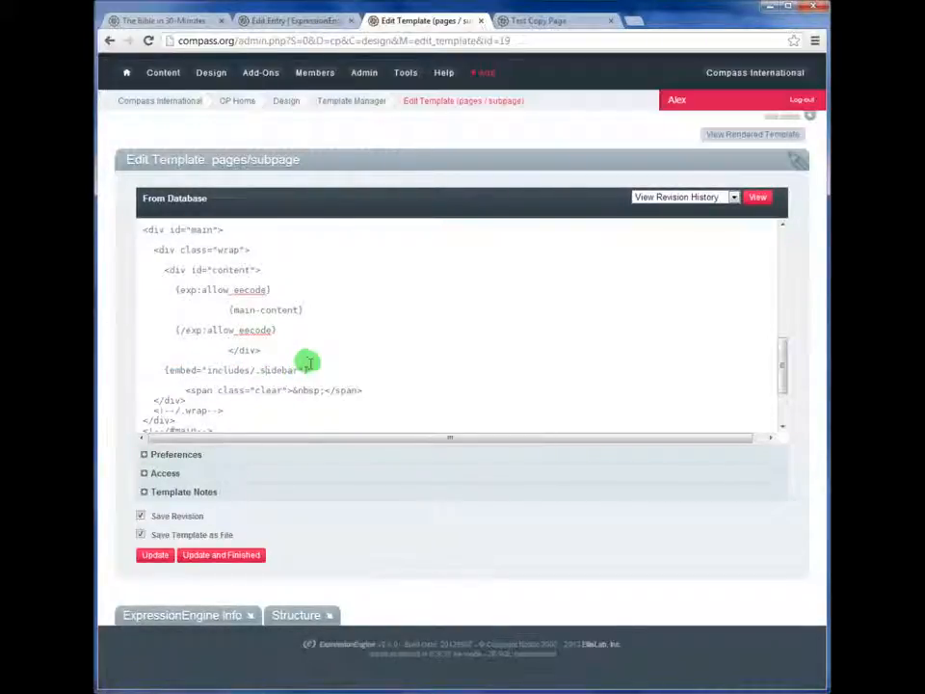
pyautogui.moveTo(213, 73)
pyautogui.moveTo(208, 102)
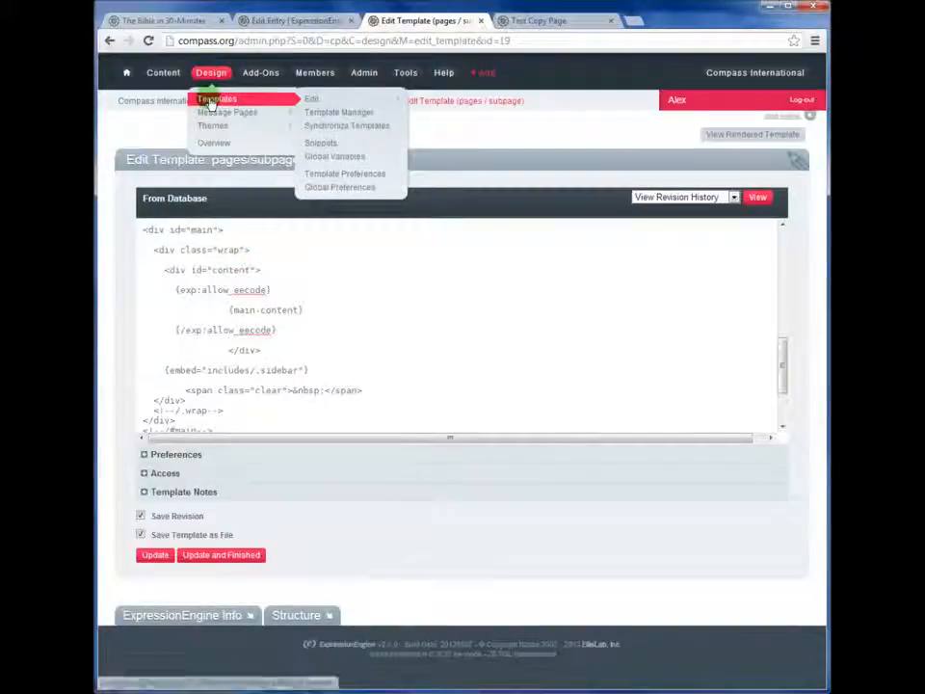
pyautogui.moveTo(328, 100)
pyautogui.moveTo(425, 102)
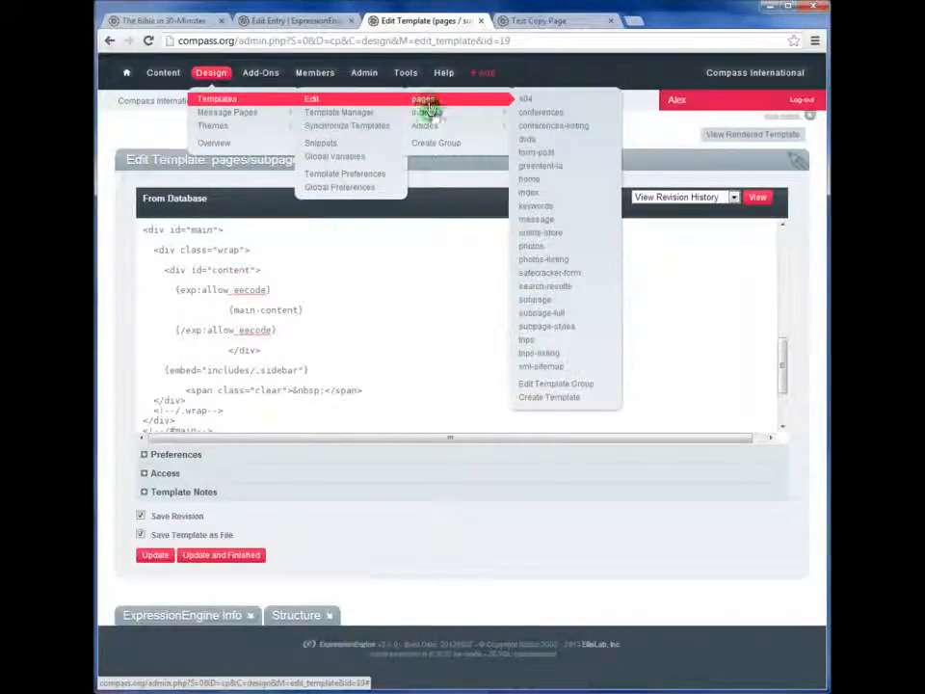
pyautogui.click(530, 168)
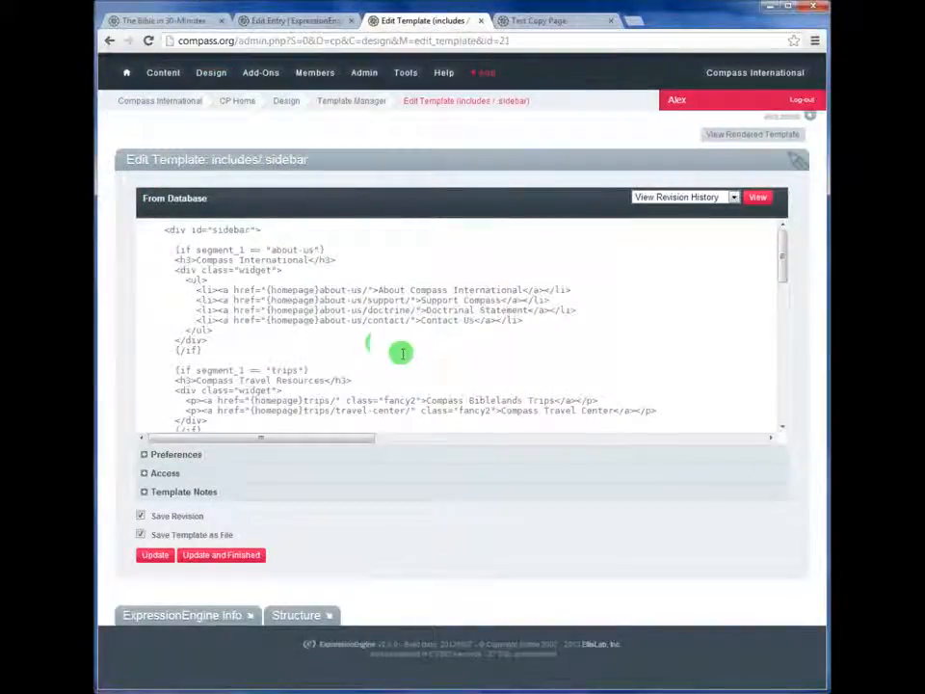
# Compare the Biblelands Trips widget on the live Bible's Big Picture page with the trips block in the includes/.sidebar template
pyautogui.click(294, 20)
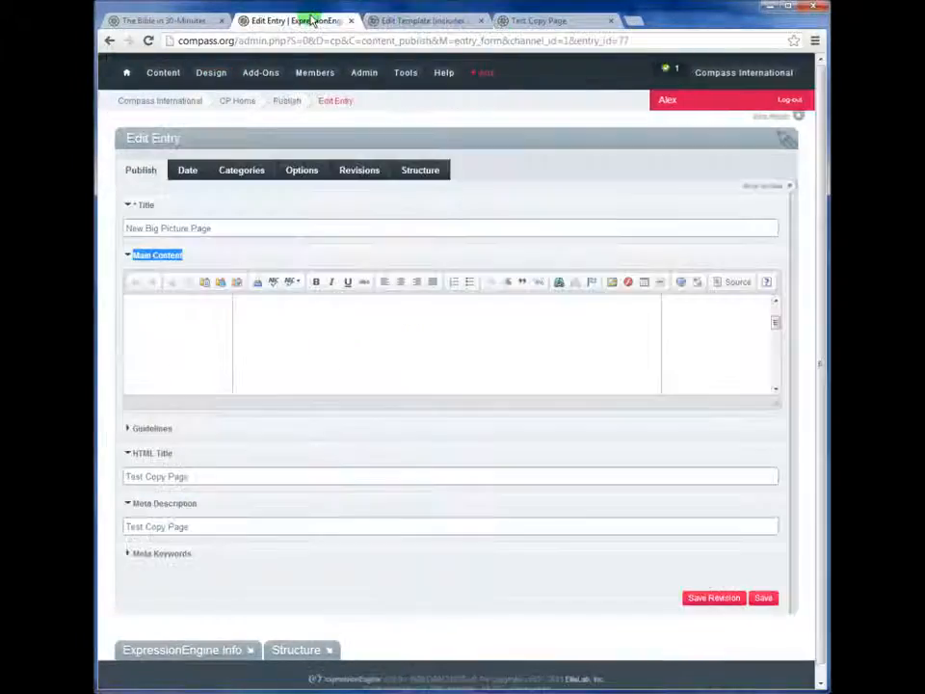
pyautogui.click(204, 21)
pyautogui.moveTo(630, 229); pyautogui.dragTo(729, 389)
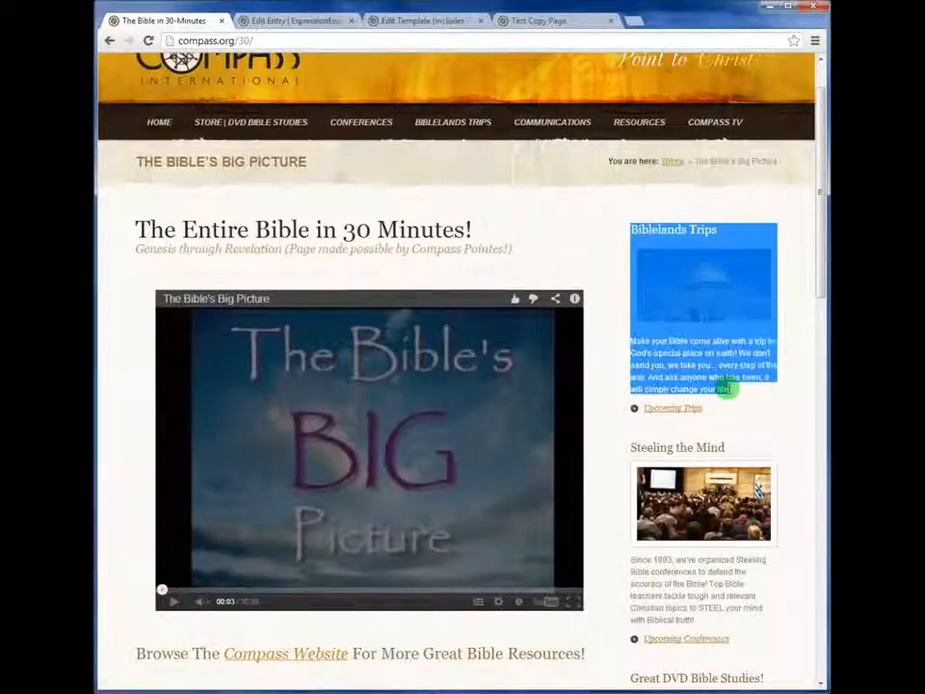
pyautogui.click(376, 22)
pyautogui.scroll(-2, 389, 302)
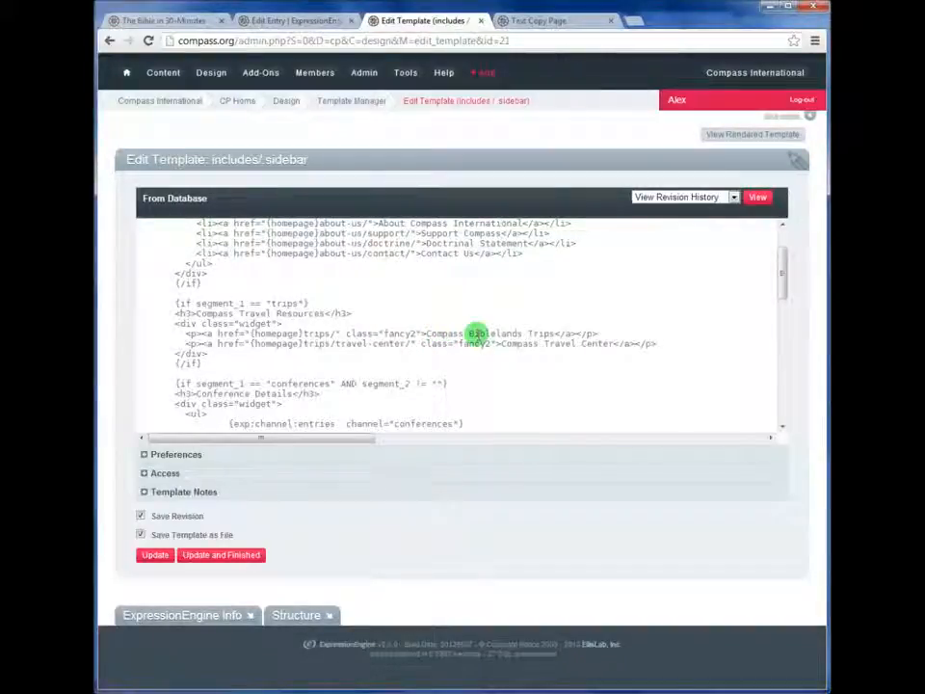
pyautogui.moveTo(396, 349); pyautogui.dragTo(339, 344)
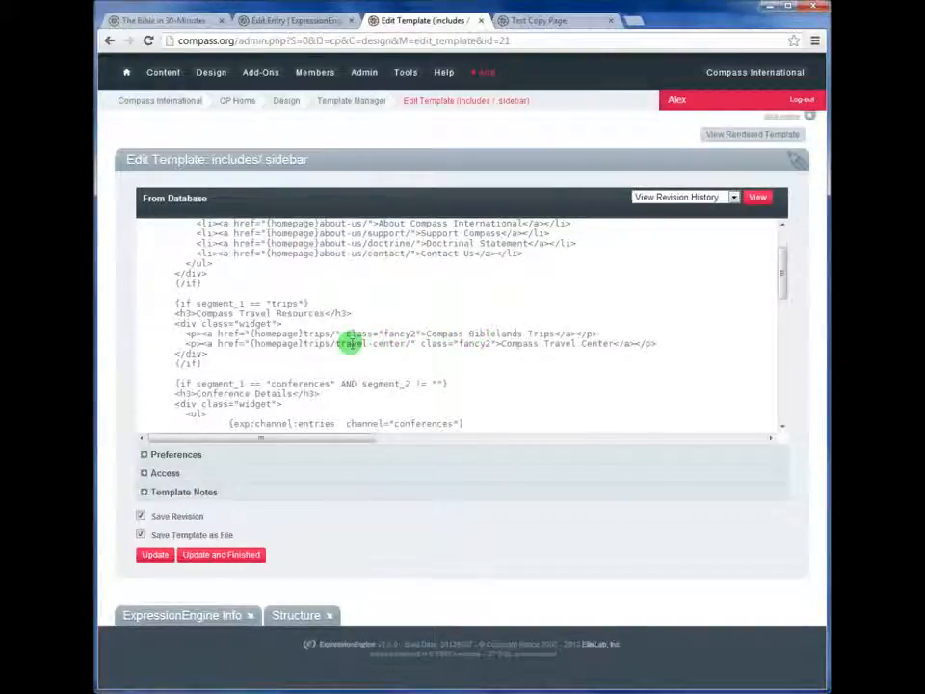
pyautogui.scroll(-2, 350, 345)
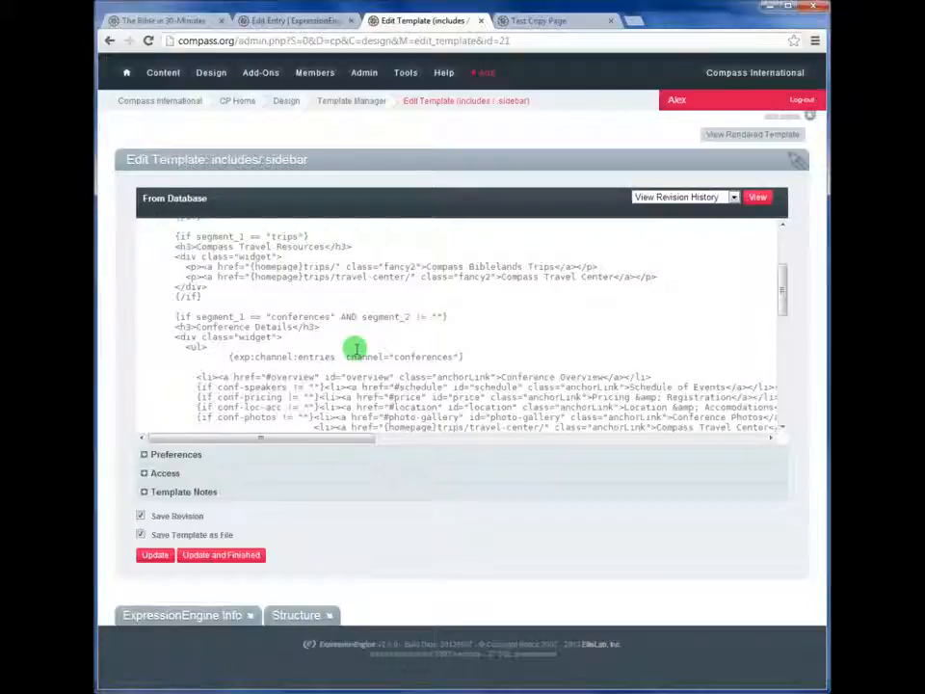
pyautogui.scroll(2, 353, 348)
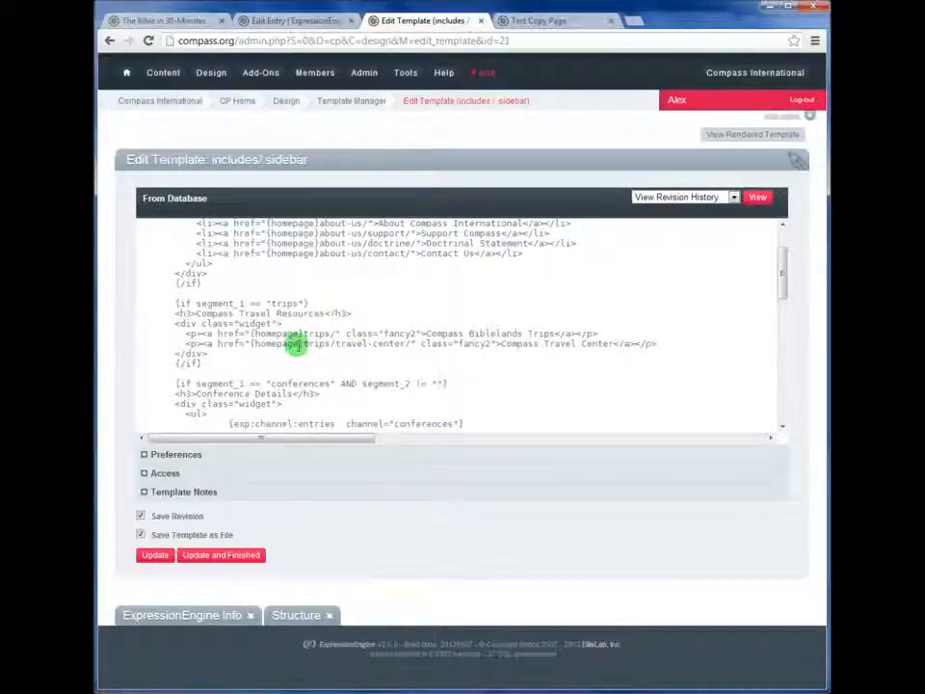
# Review the Biblelands Trips, Steeling the Mind and Great DVD Bible Studies widgets in the live page's sidebar
pyautogui.click(255, 20)
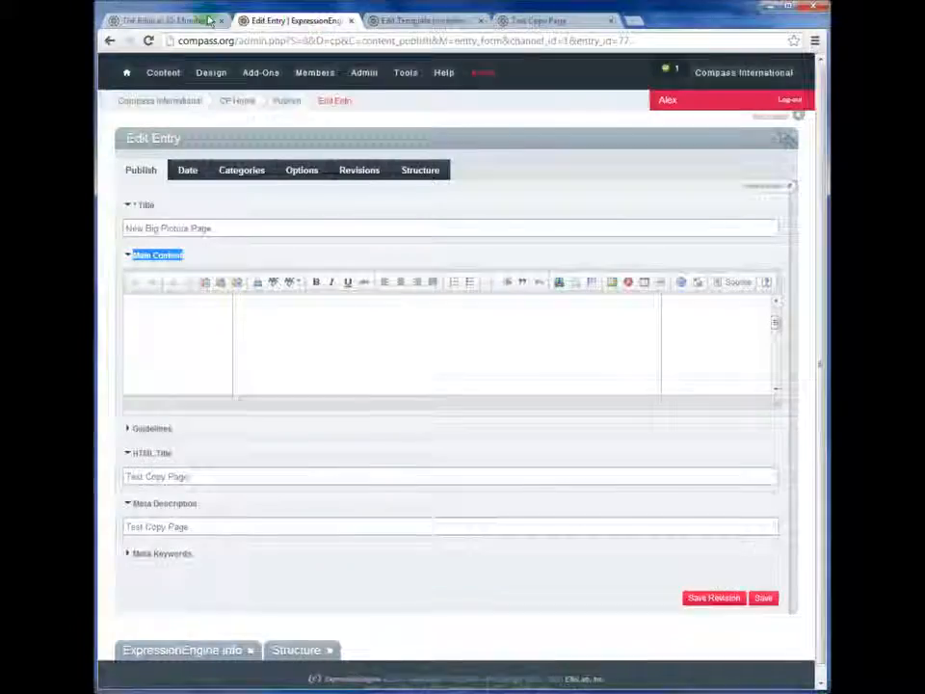
pyautogui.click(210, 21)
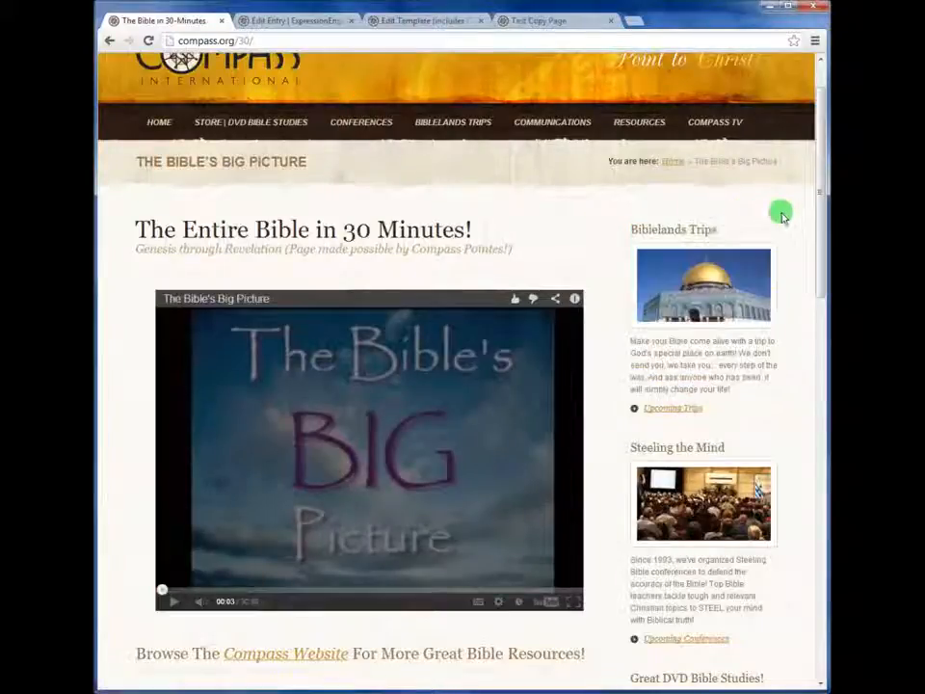
pyautogui.scroll(-3, 748, 289)
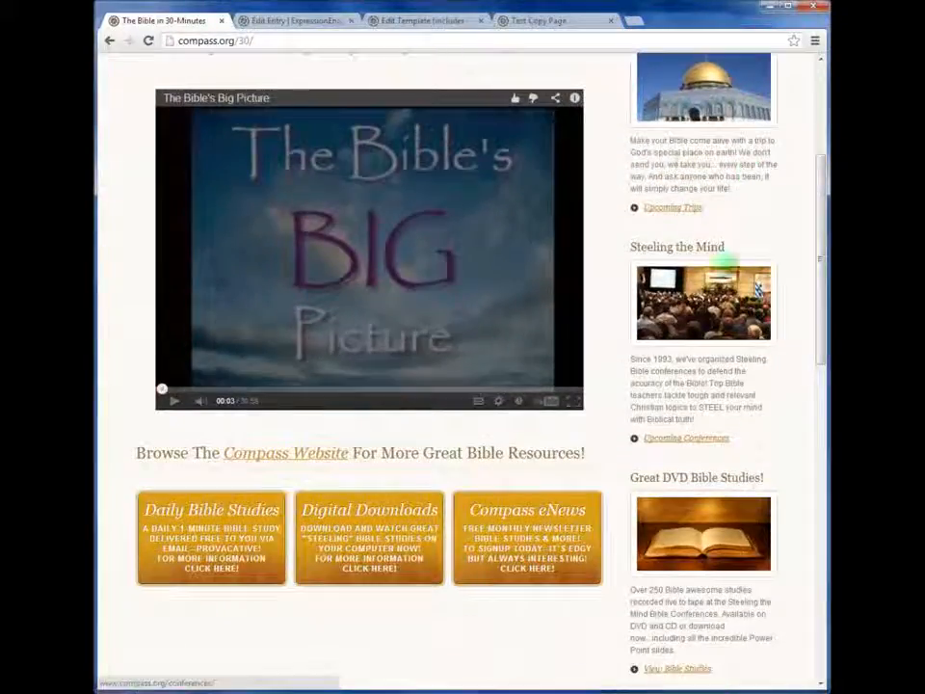
pyautogui.scroll(1, 639, 140)
pyautogui.scroll(1, 463, 347)
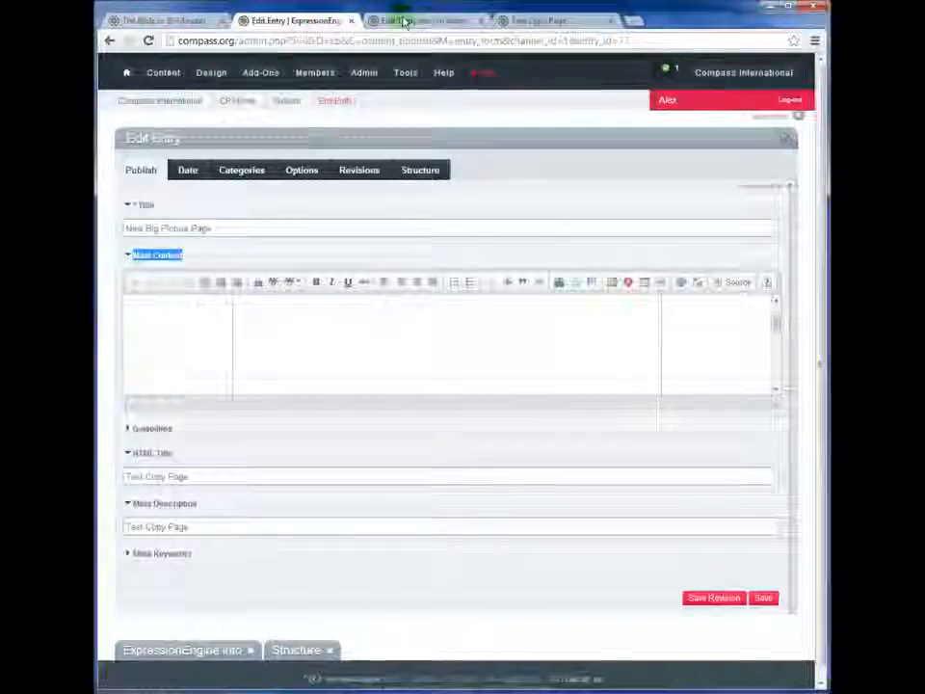
# Locate the Biblelands Trips widget code under the segment_1 != "trips" condition in the includes/.sidebar template
pyautogui.click(402, 21)
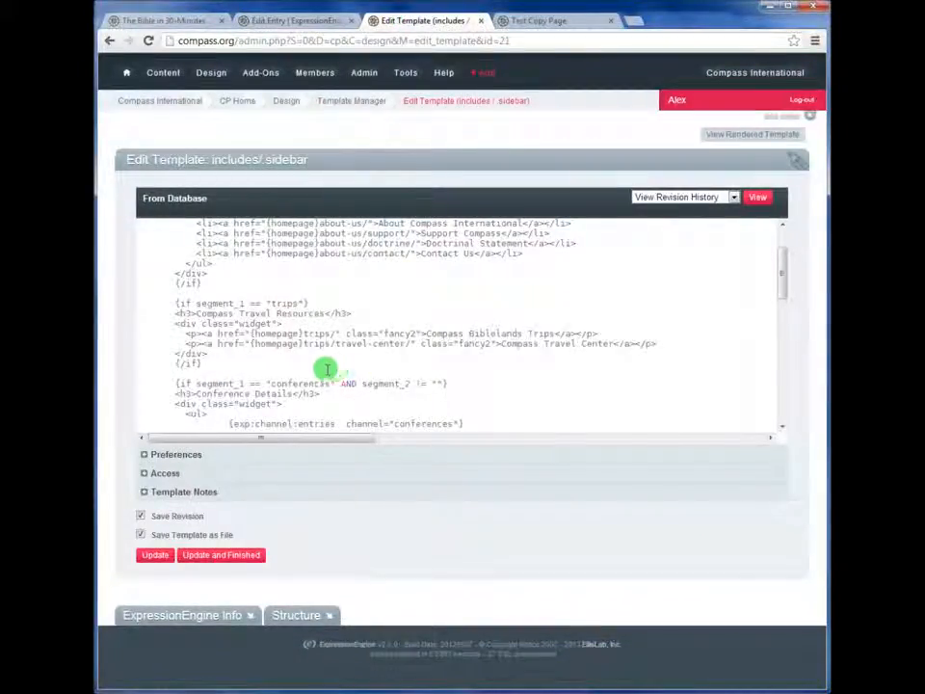
pyautogui.scroll(-3, 326, 369)
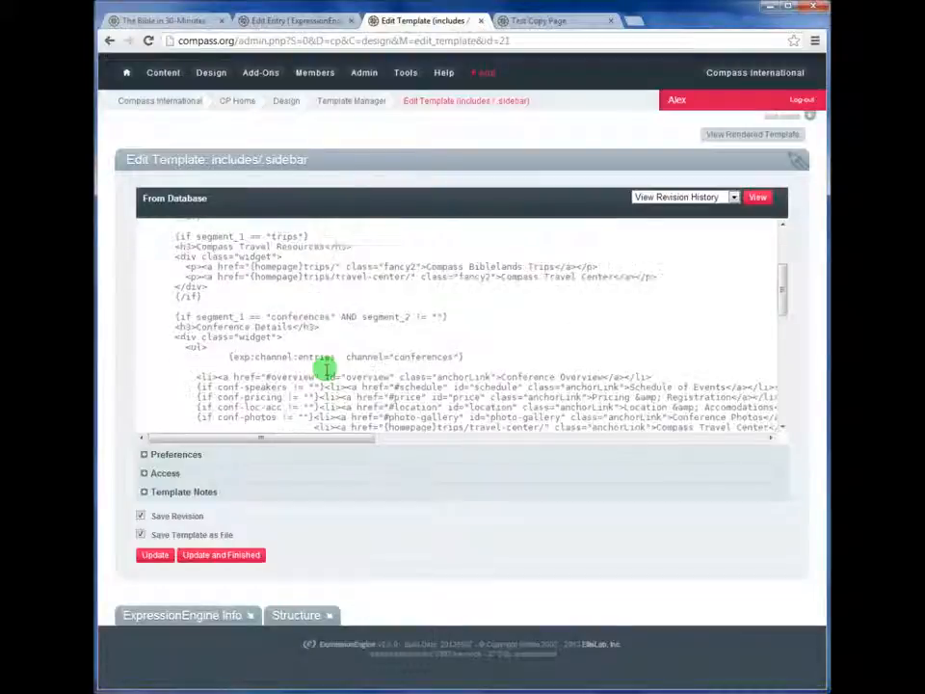
pyautogui.scroll(-2, 327, 369)
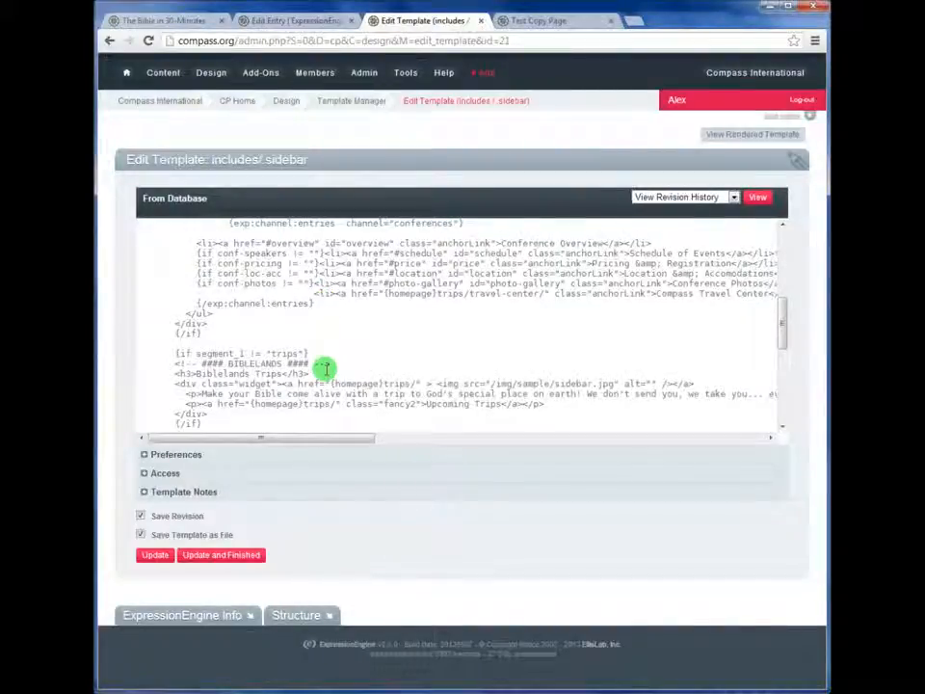
pyautogui.scroll(-2, 327, 368)
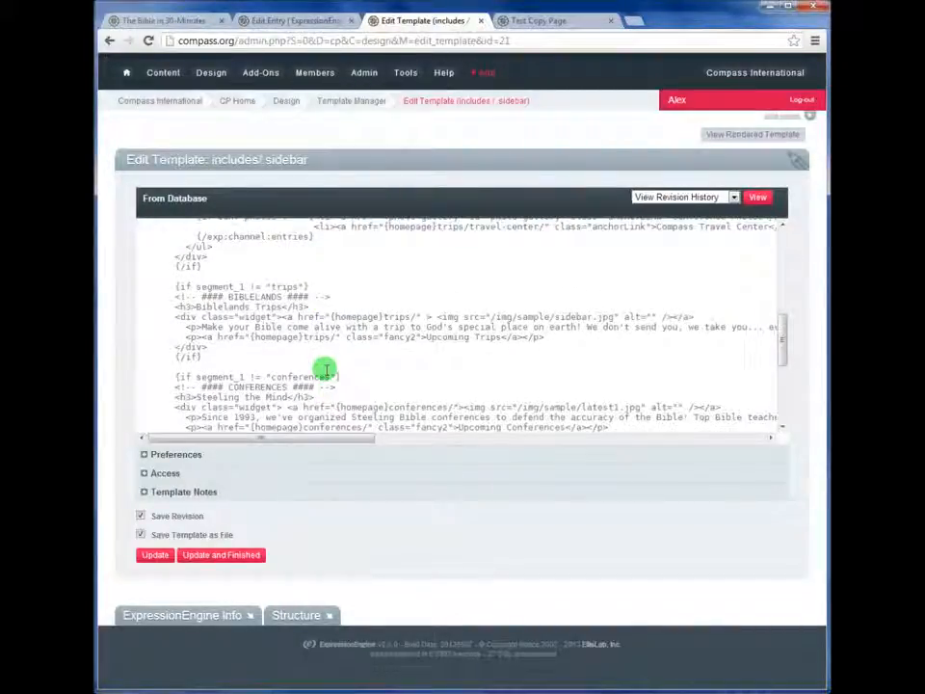
pyautogui.moveTo(142, 295); pyautogui.dragTo(303, 341)
pyautogui.click(364, 317)
# Examine the segment_1 == "about-us" condition and its Compass International links at the start of the sidebar template
pyautogui.scroll(3, 300, 316)
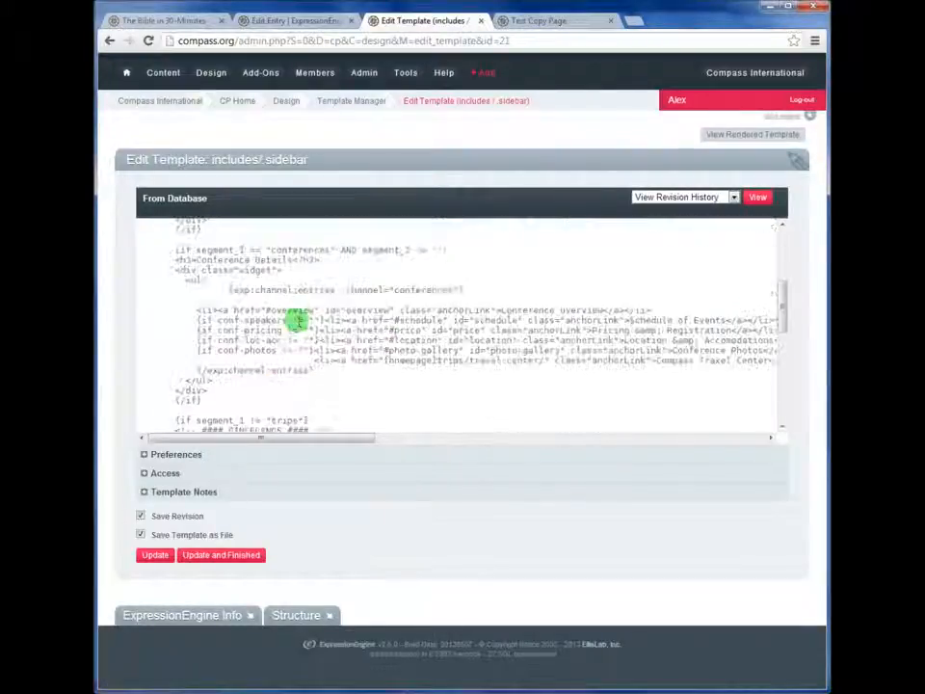
pyautogui.moveTo(237, 403); pyautogui.dragTo(175, 351)
pyautogui.click(162, 311)
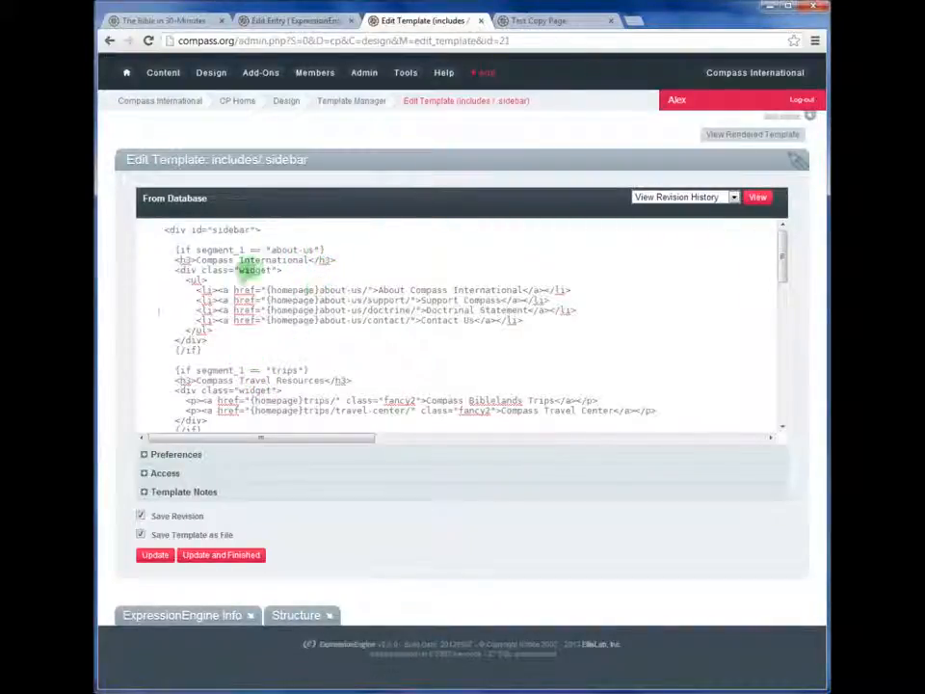
pyautogui.moveTo(271, 251); pyautogui.dragTo(310, 245)
pyautogui.click(293, 260)
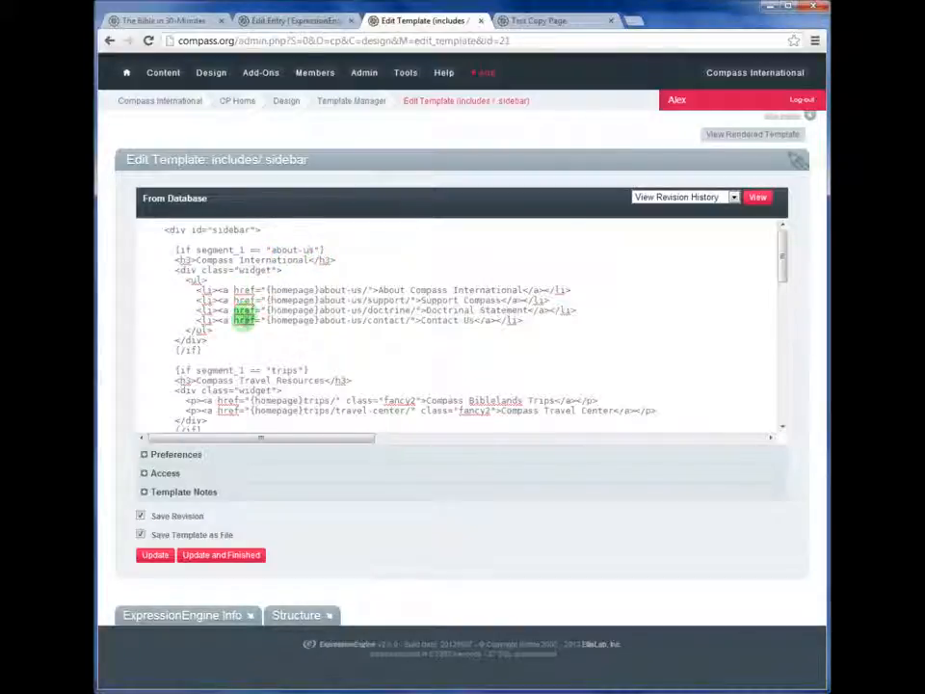
# Read through the sidebar template's trips and conferences conditions, covering both the == and != segment_1 checks
pyautogui.scroll(-1, 246, 321)
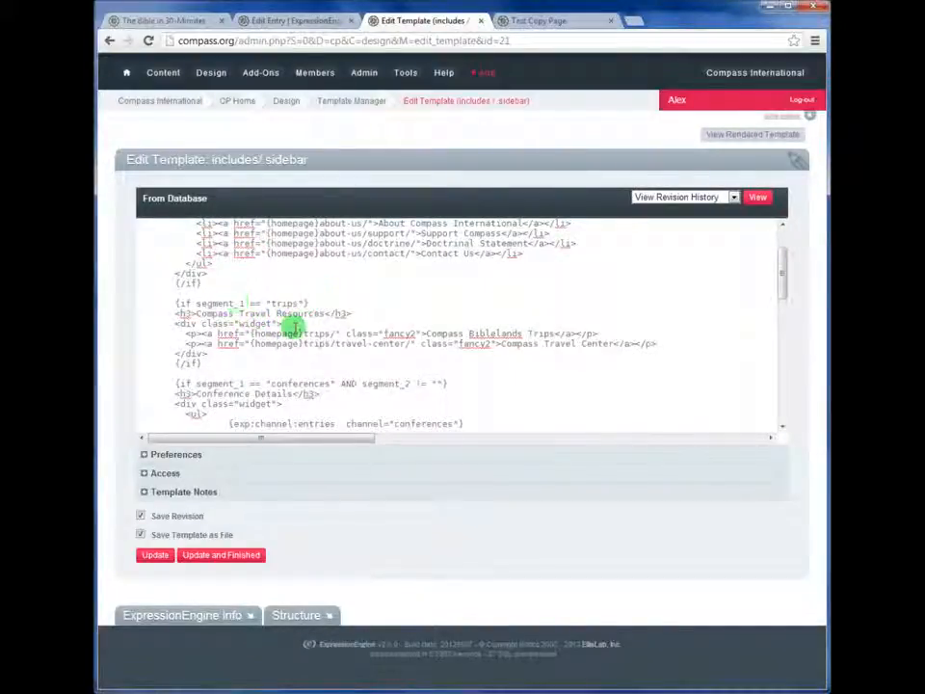
pyautogui.scroll(-1, 295, 326)
pyautogui.scroll(-1, 299, 326)
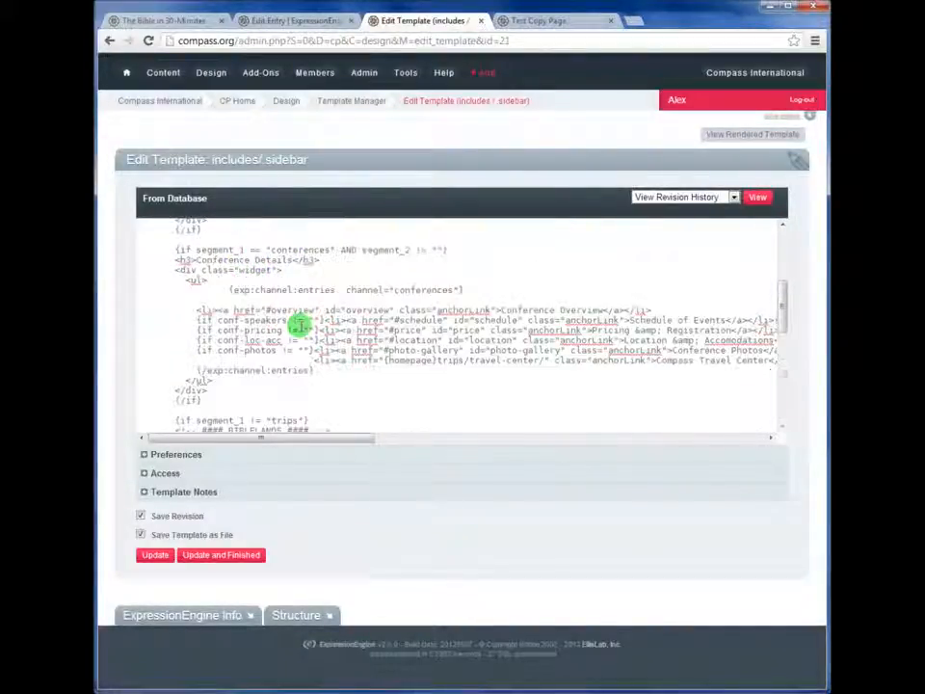
pyautogui.scroll(-2, 298, 325)
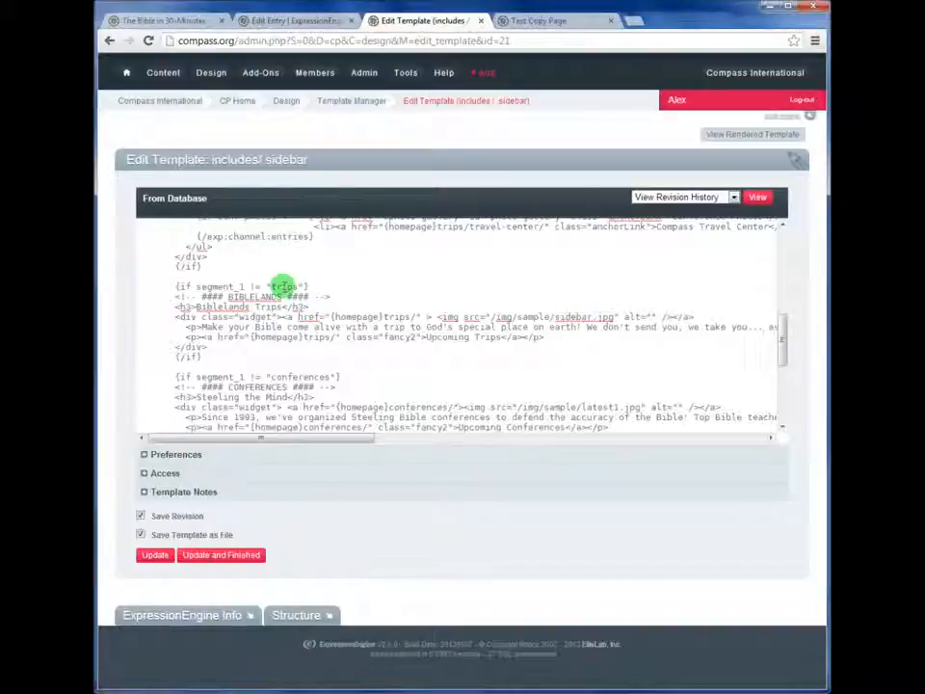
pyautogui.scroll(-1, 279, 289)
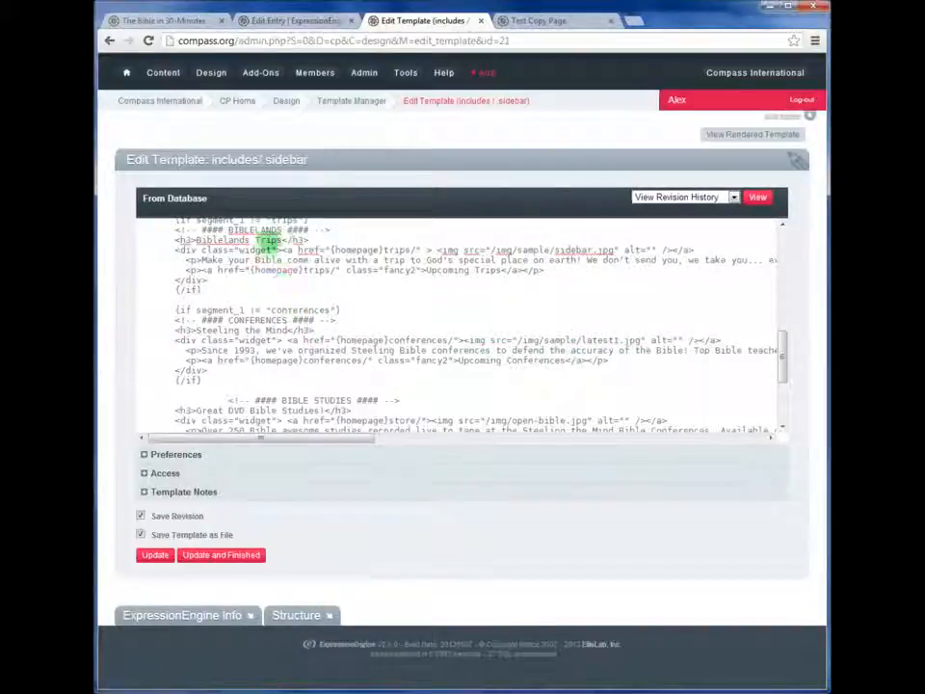
pyautogui.scroll(-1, 258, 304)
pyautogui.scroll(2, 265, 313)
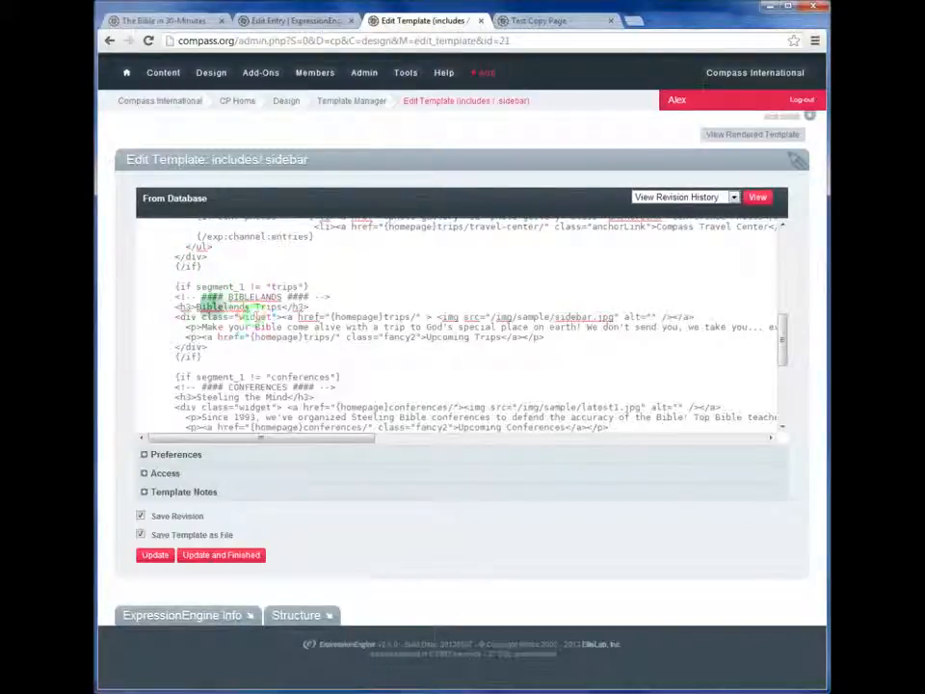
# Highlight the Biblelands Trips heading and widget div in the sidebar template and compare them with the live page's sidebar
pyautogui.moveTo(170, 306); pyautogui.dragTo(300, 347)
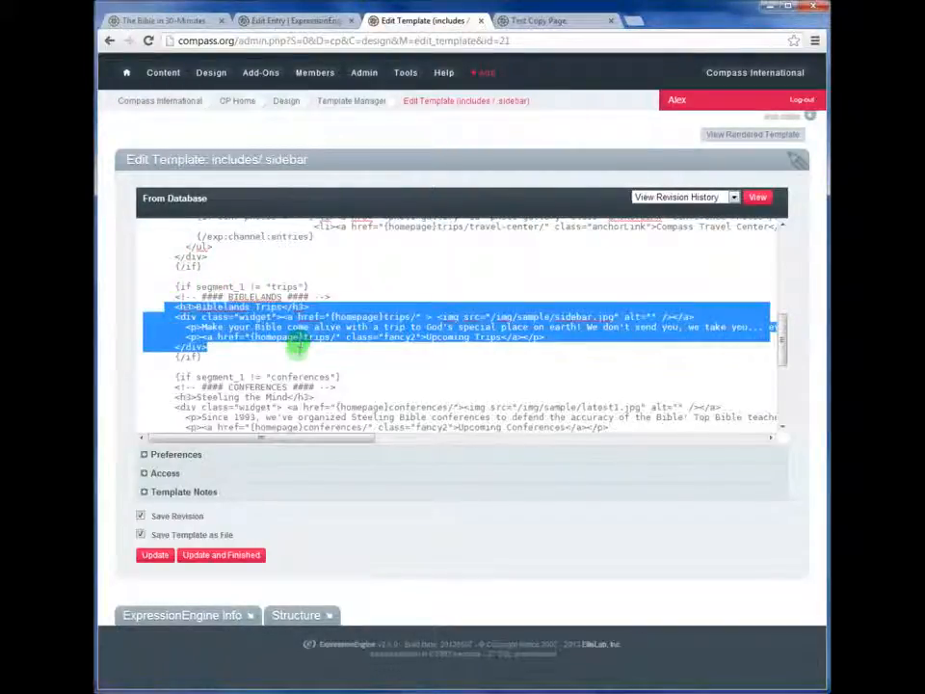
pyautogui.click(300, 348)
pyautogui.click(159, 20)
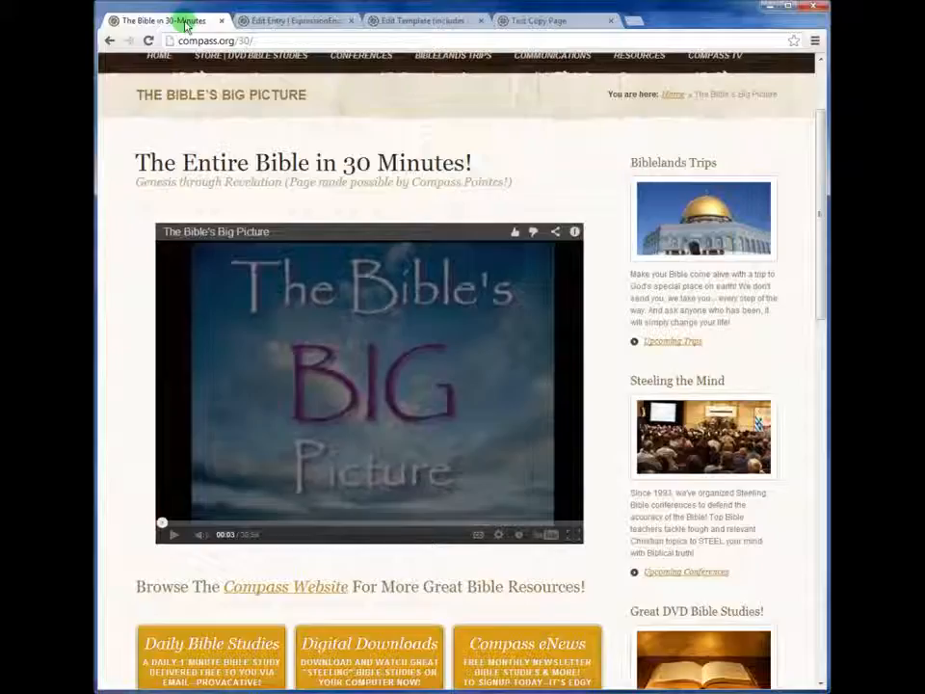
pyautogui.click(413, 21)
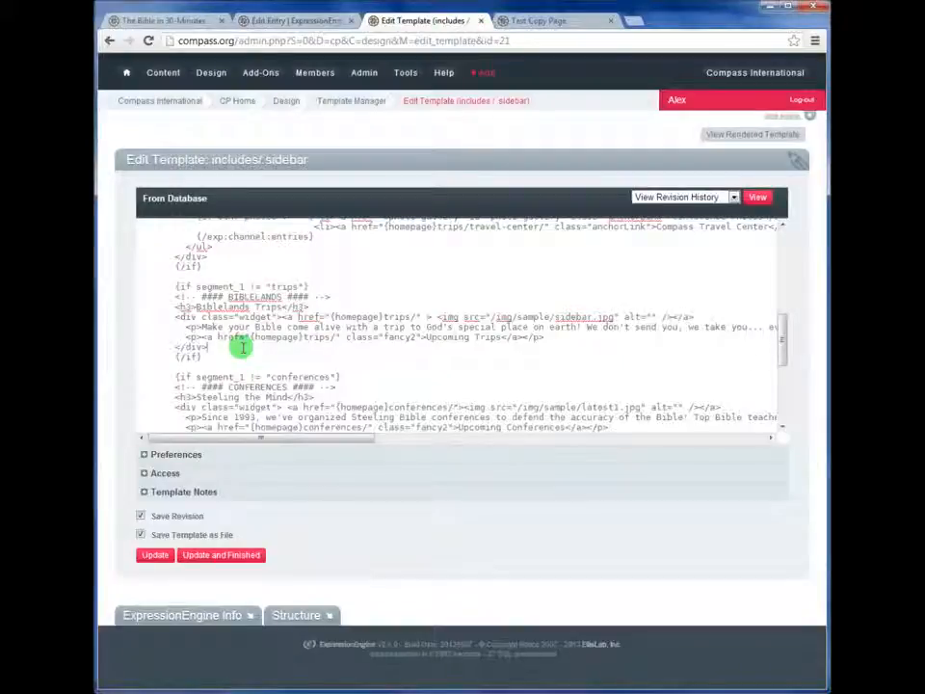
# Skim the sidebar template from the Bible Studies and eNews blocks back to its start, and revisit the live page
pyautogui.scroll(-3, 271, 351)
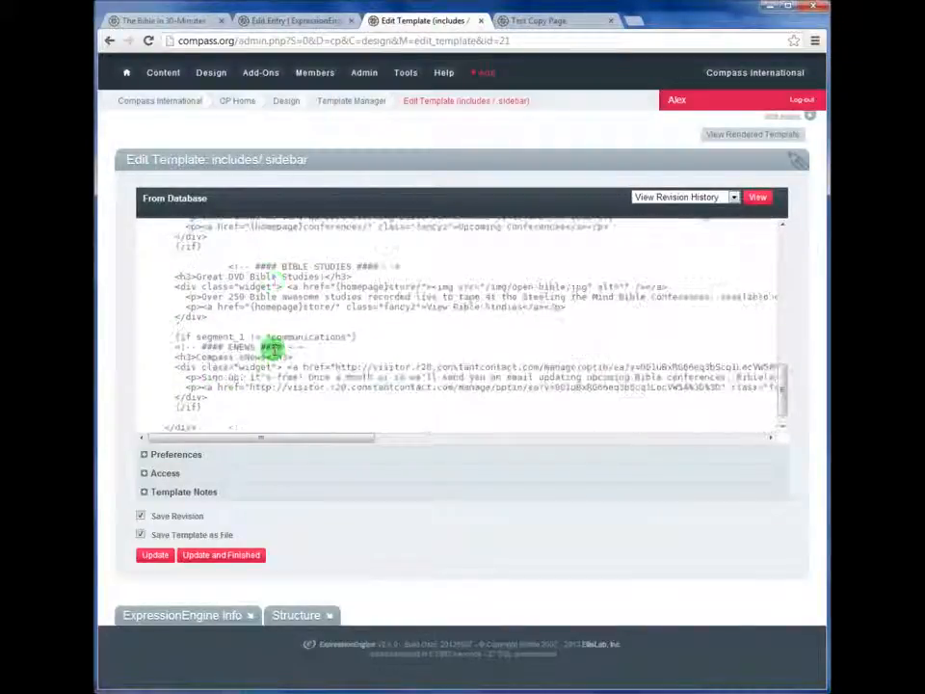
pyautogui.scroll(3, 271, 351)
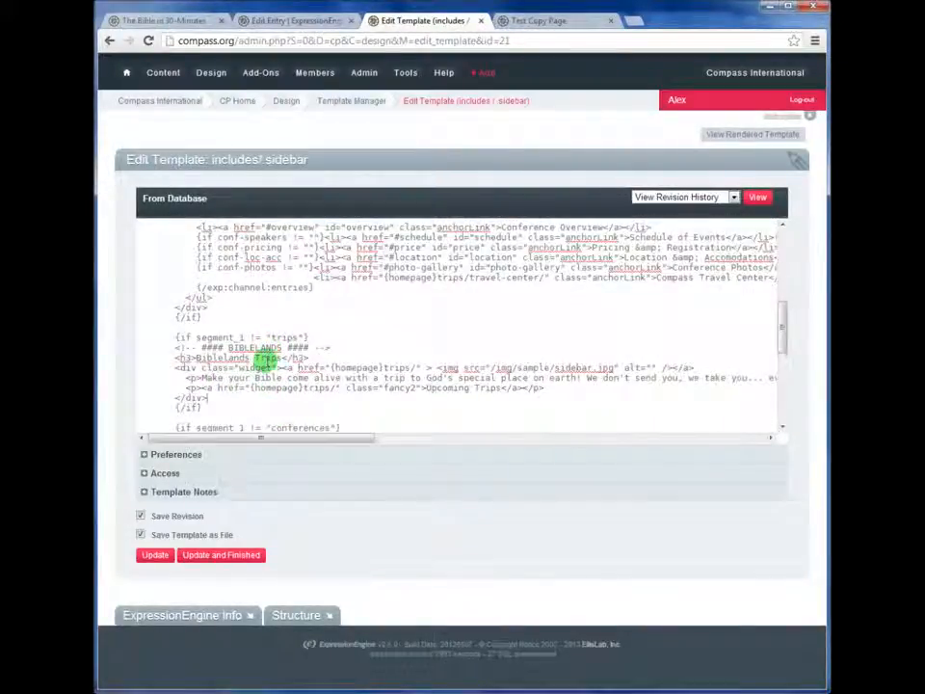
pyautogui.scroll(5, 271, 358)
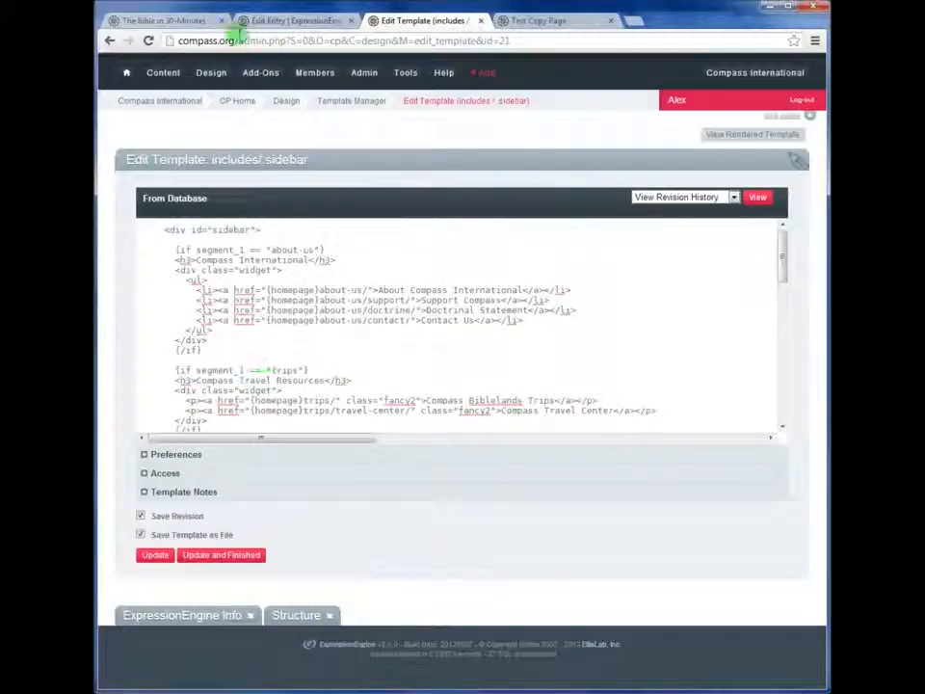
pyautogui.click(178, 21)
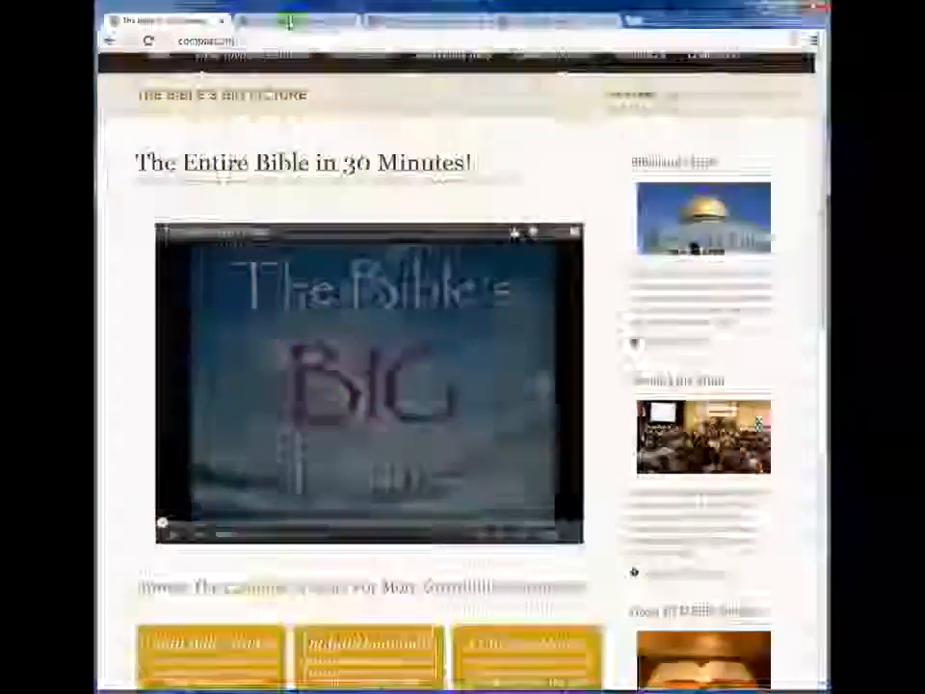
# Open the Compass TV entry from the Pages channel for editing and enlarge its Main Content editor
pyautogui.click(291, 21)
pyautogui.moveTo(163, 73)
pyautogui.moveTo(159, 114)
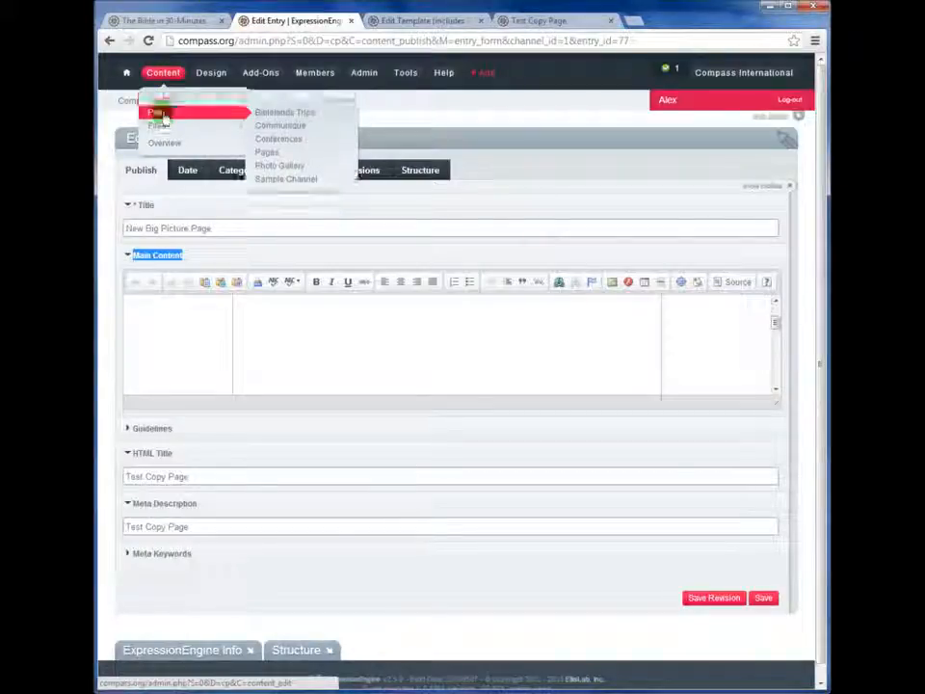
pyautogui.click(268, 154)
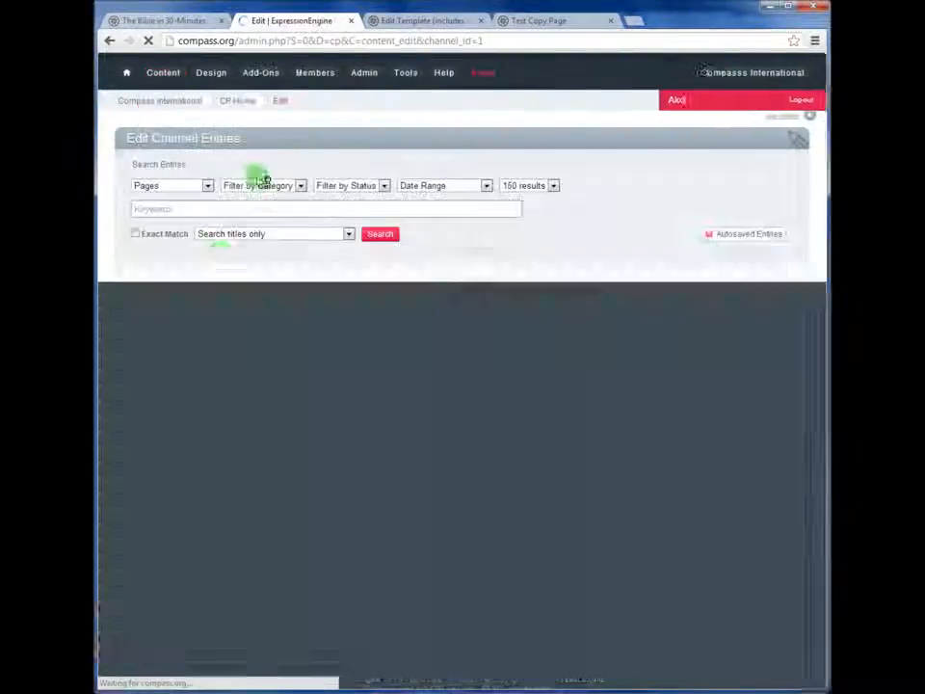
pyautogui.click(199, 309)
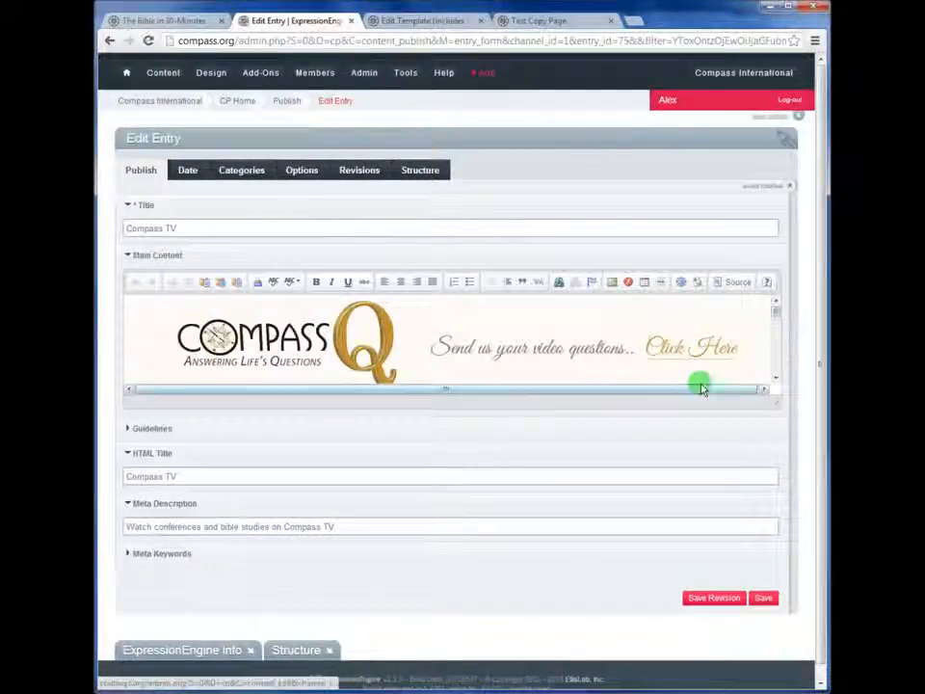
pyautogui.moveTo(701, 388); pyautogui.dragTo(775, 585)
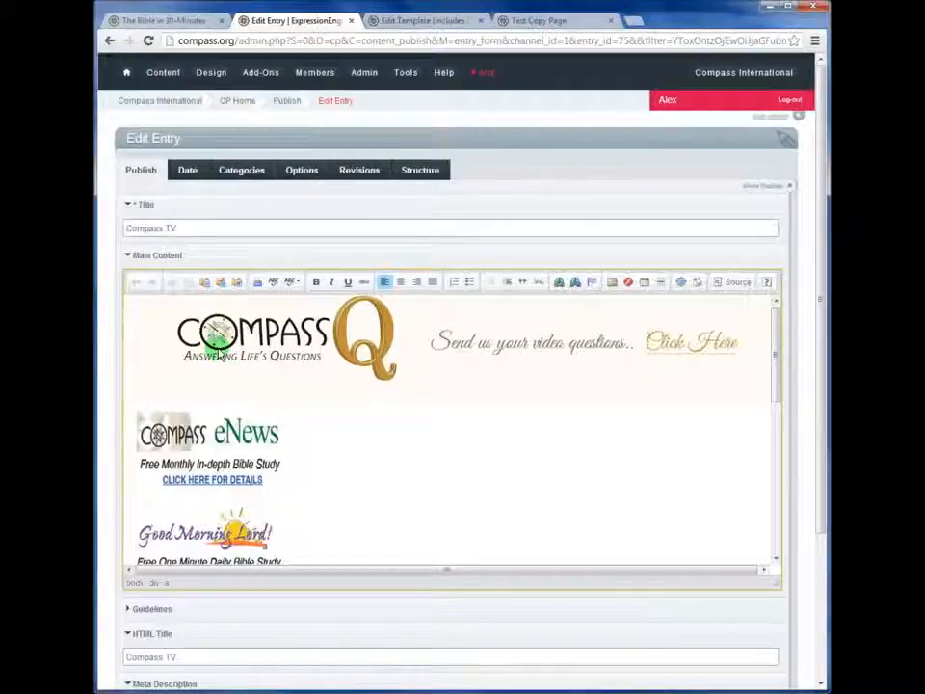
# Select the Compass eNews banner in the Compass TV entry's Main Content and examine the banners and iframe below it
pyautogui.click(200, 439)
pyautogui.scroll(-4, 202, 441)
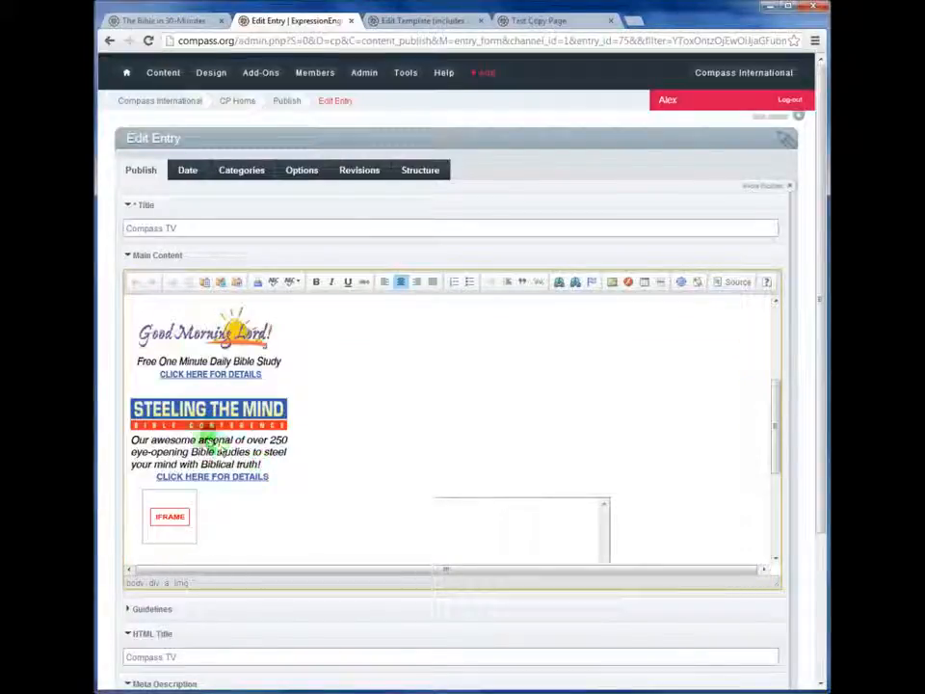
pyautogui.scroll(3, 204, 414)
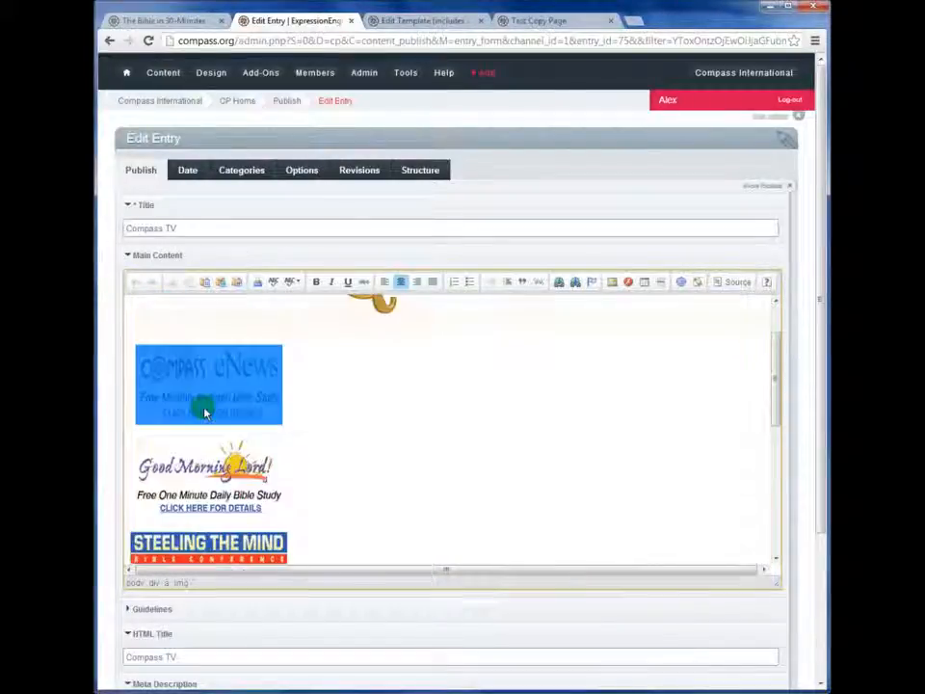
# Inspect the image properties of the Compass eNews banner, checking its source URL, and close them without changes
pyautogui.rightClick(201, 378)
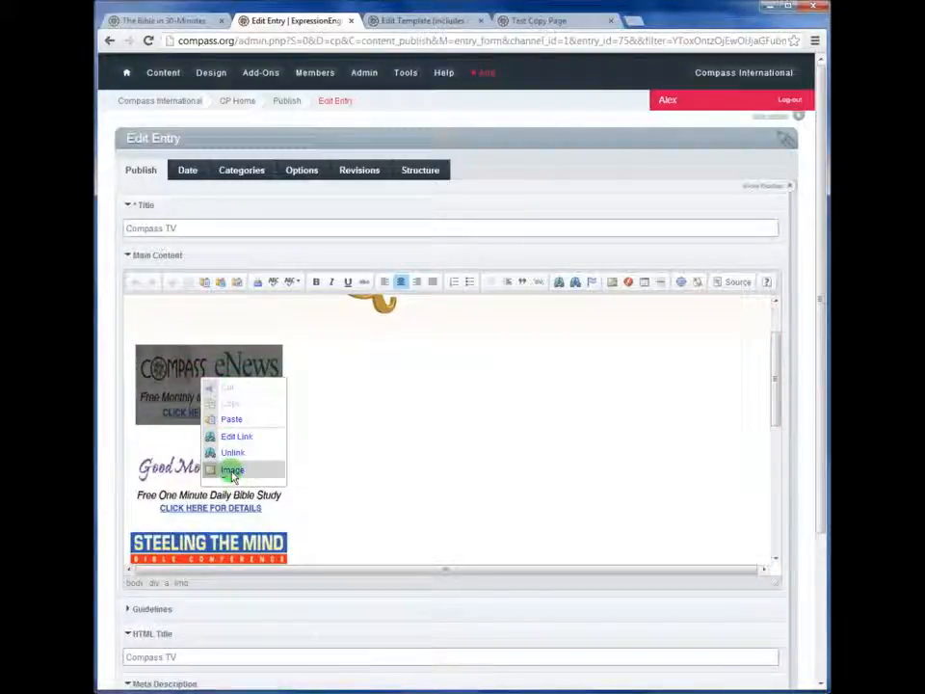
pyautogui.click(232, 469)
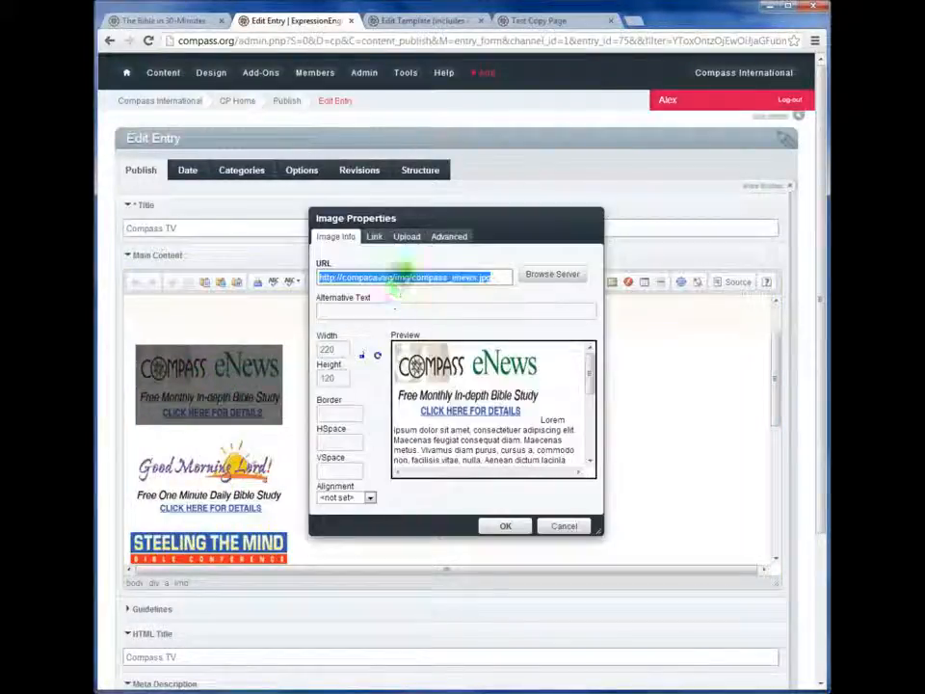
pyautogui.click(429, 275)
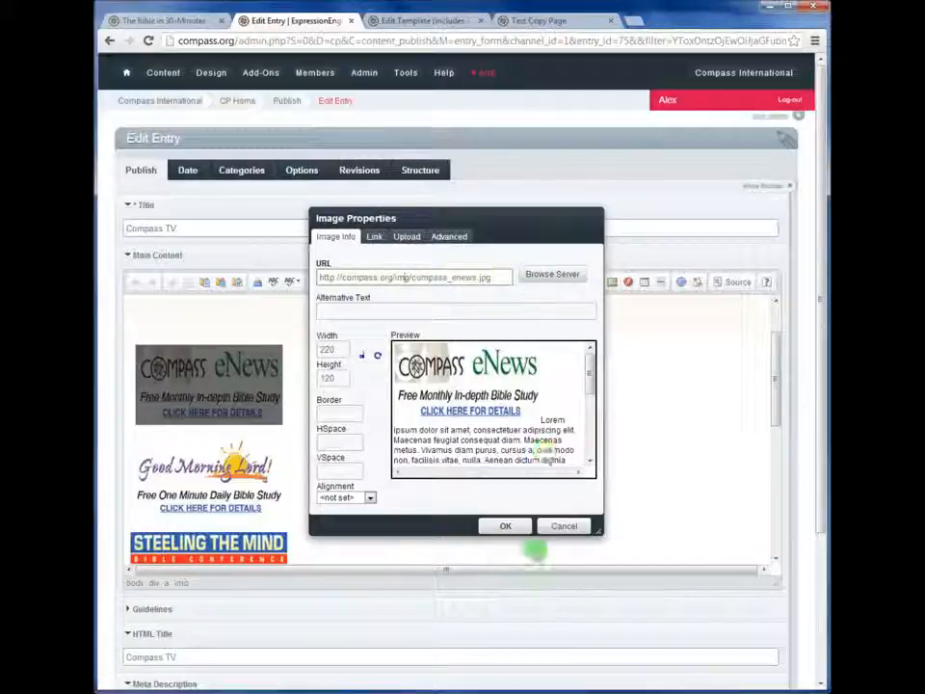
pyautogui.click(557, 526)
# Examine the full link URL behind the Compass eNews banner, cancel without changes, and return to the Pages channel's entry list
pyautogui.rightClick(217, 375)
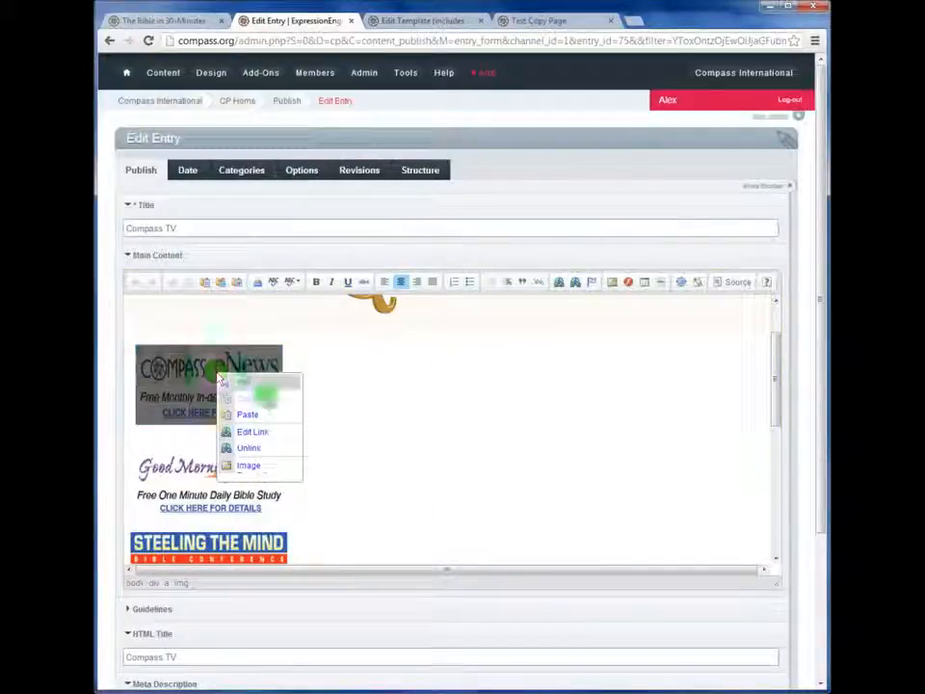
pyautogui.click(254, 432)
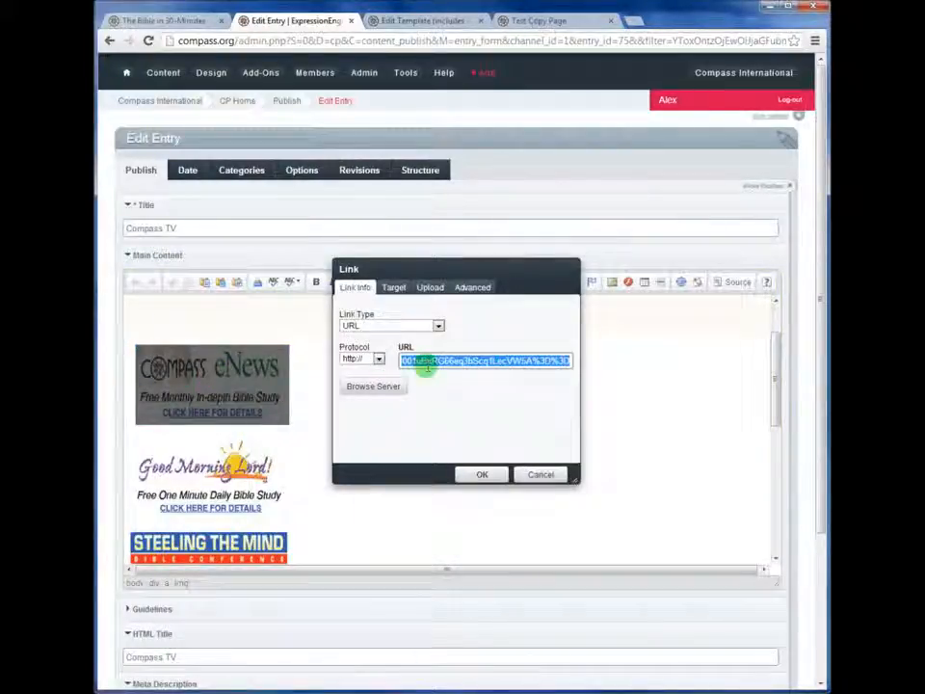
pyautogui.click(438, 360)
pyautogui.moveTo(430, 361); pyautogui.dragTo(366, 370)
pyautogui.click(466, 362)
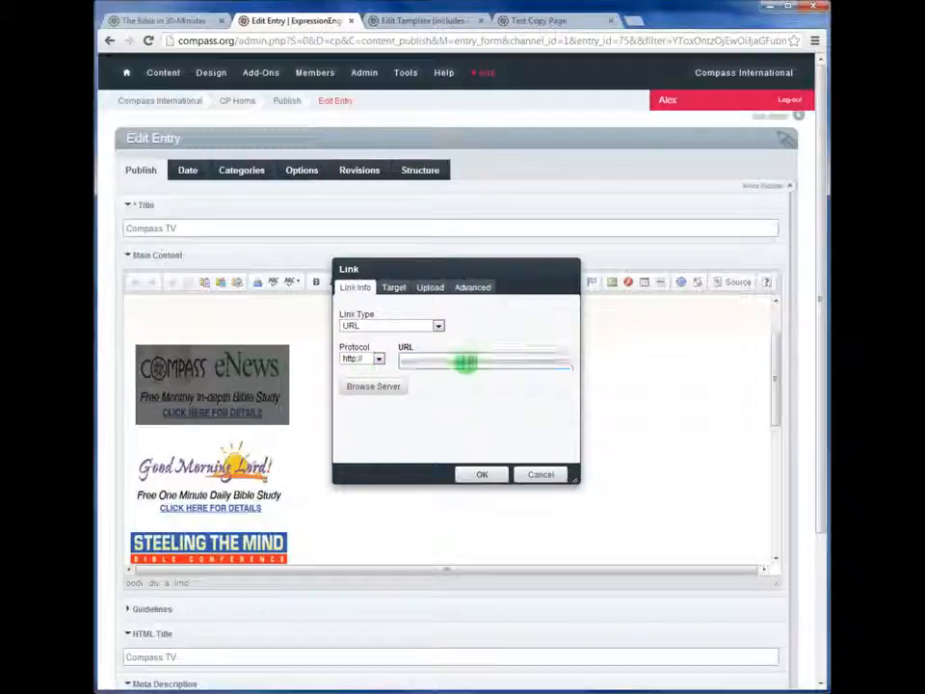
pyautogui.moveTo(432, 361); pyautogui.dragTo(378, 359)
pyautogui.click(440, 362)
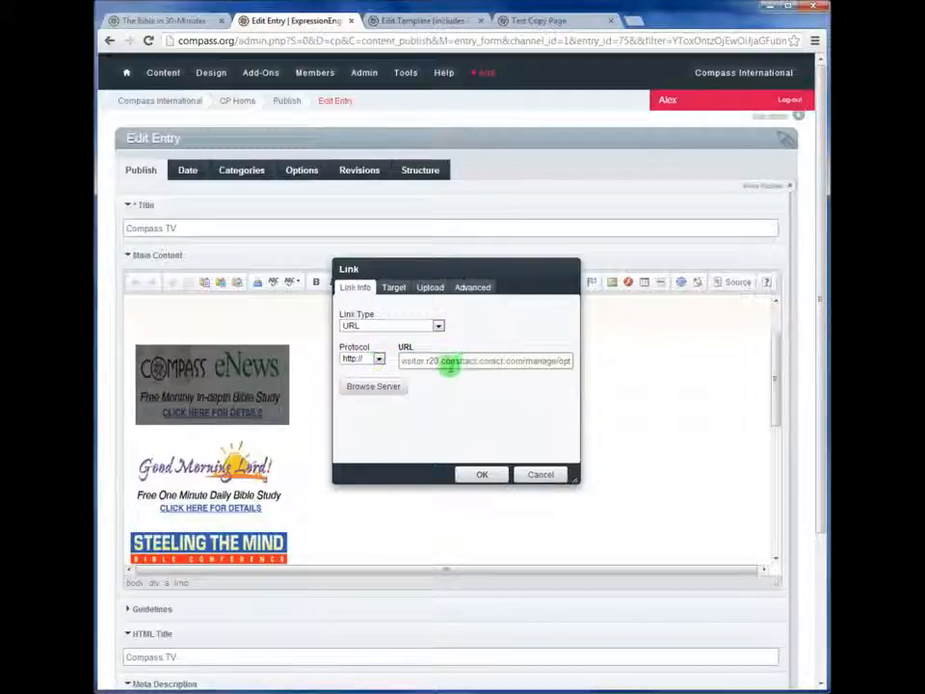
pyautogui.moveTo(441, 360); pyautogui.dragTo(655, 365)
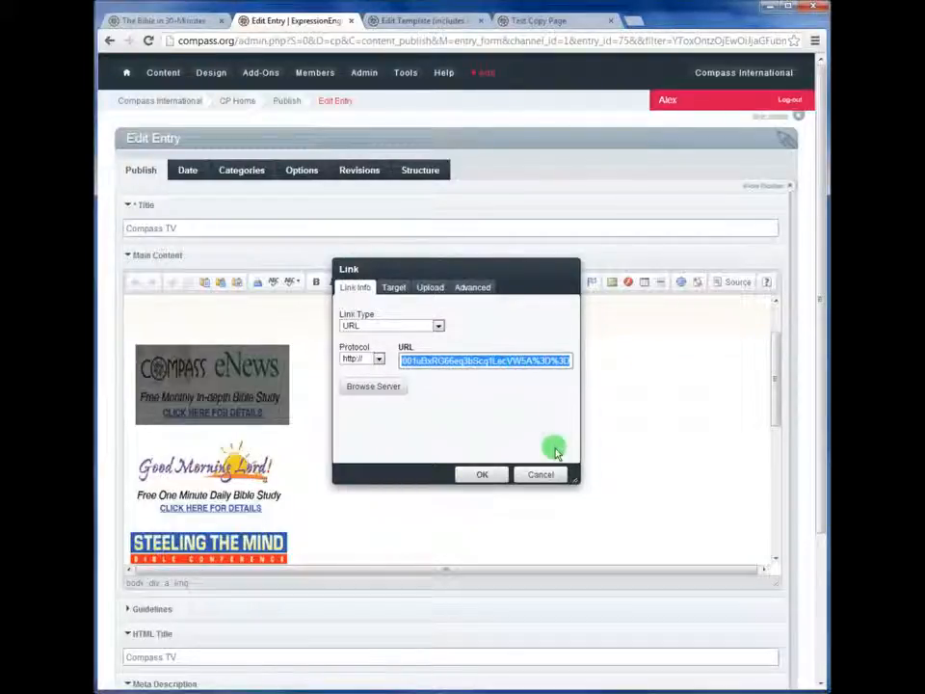
pyautogui.click(540, 474)
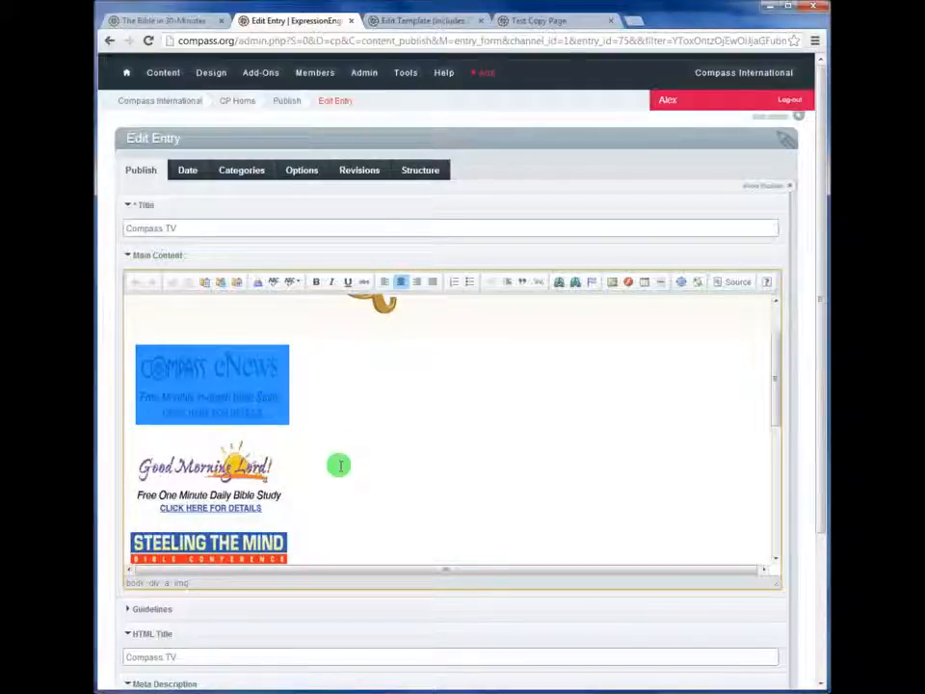
pyautogui.click(109, 41)
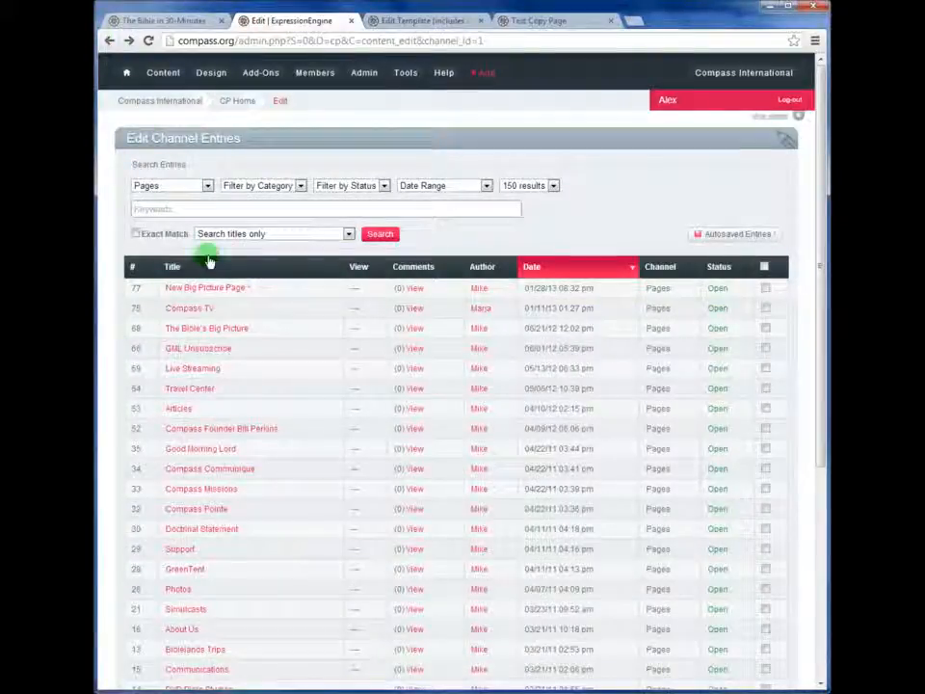